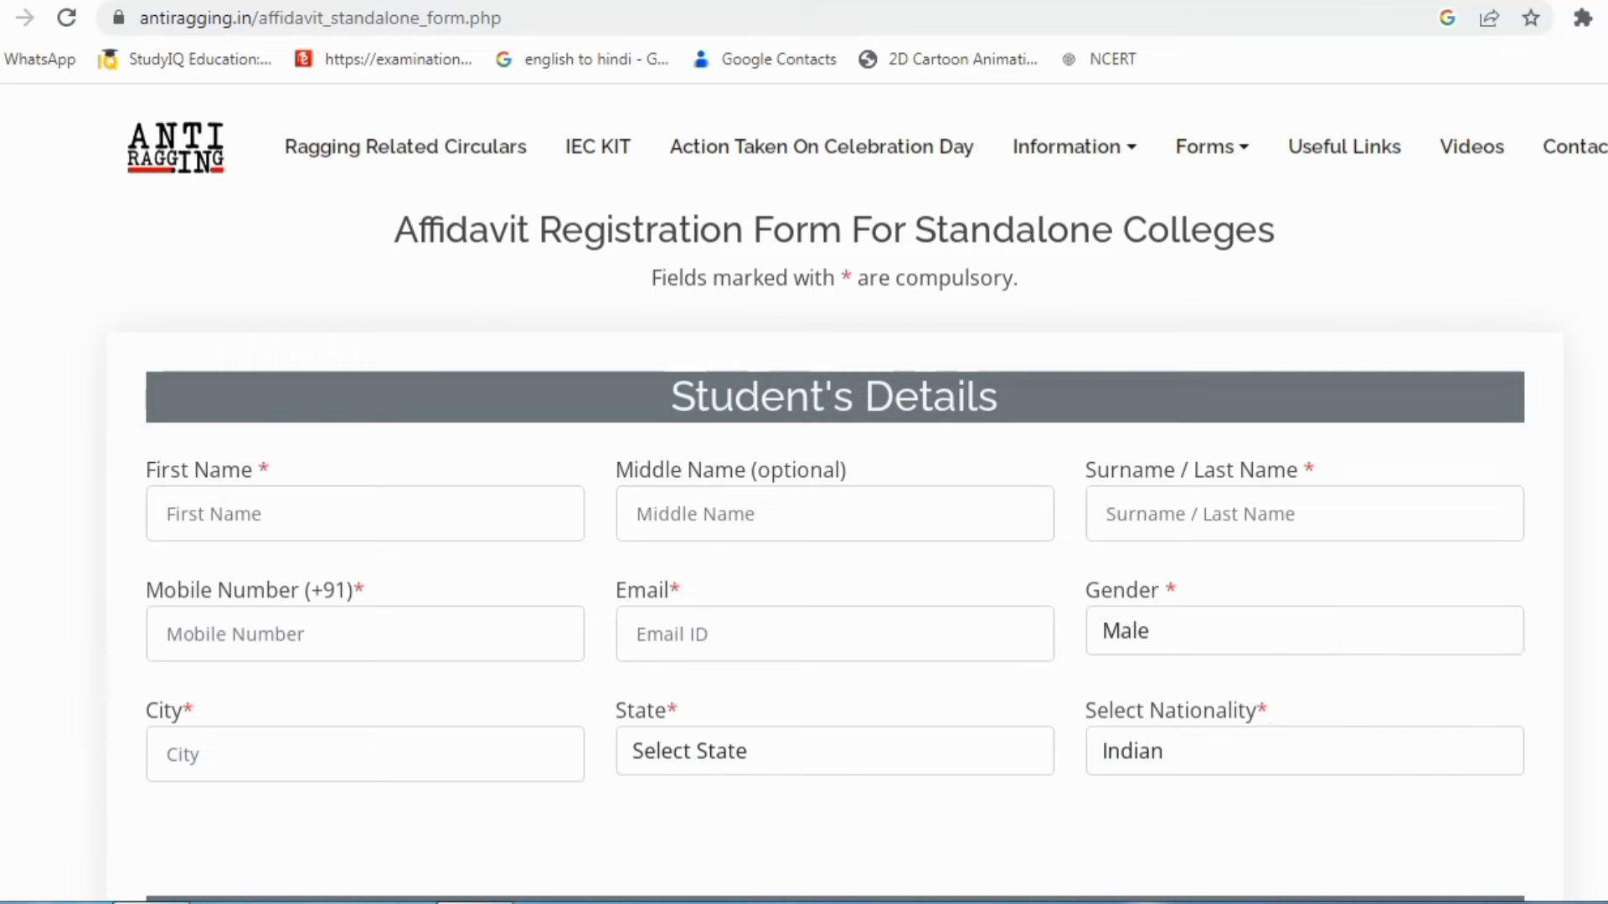
Step: Switch between the portal home and form tabs, select the form page's address, and return to the affidavit form
{"action": "left_click", "coordinate": [352, 2]}
{"action": "left_click", "coordinate": [138, 2]}
{"action": "left_click", "coordinate": [389, 18]}
{"action": "left_click", "coordinate": [385, 263]}
{"action": "key", "text": "ctrl+l"}
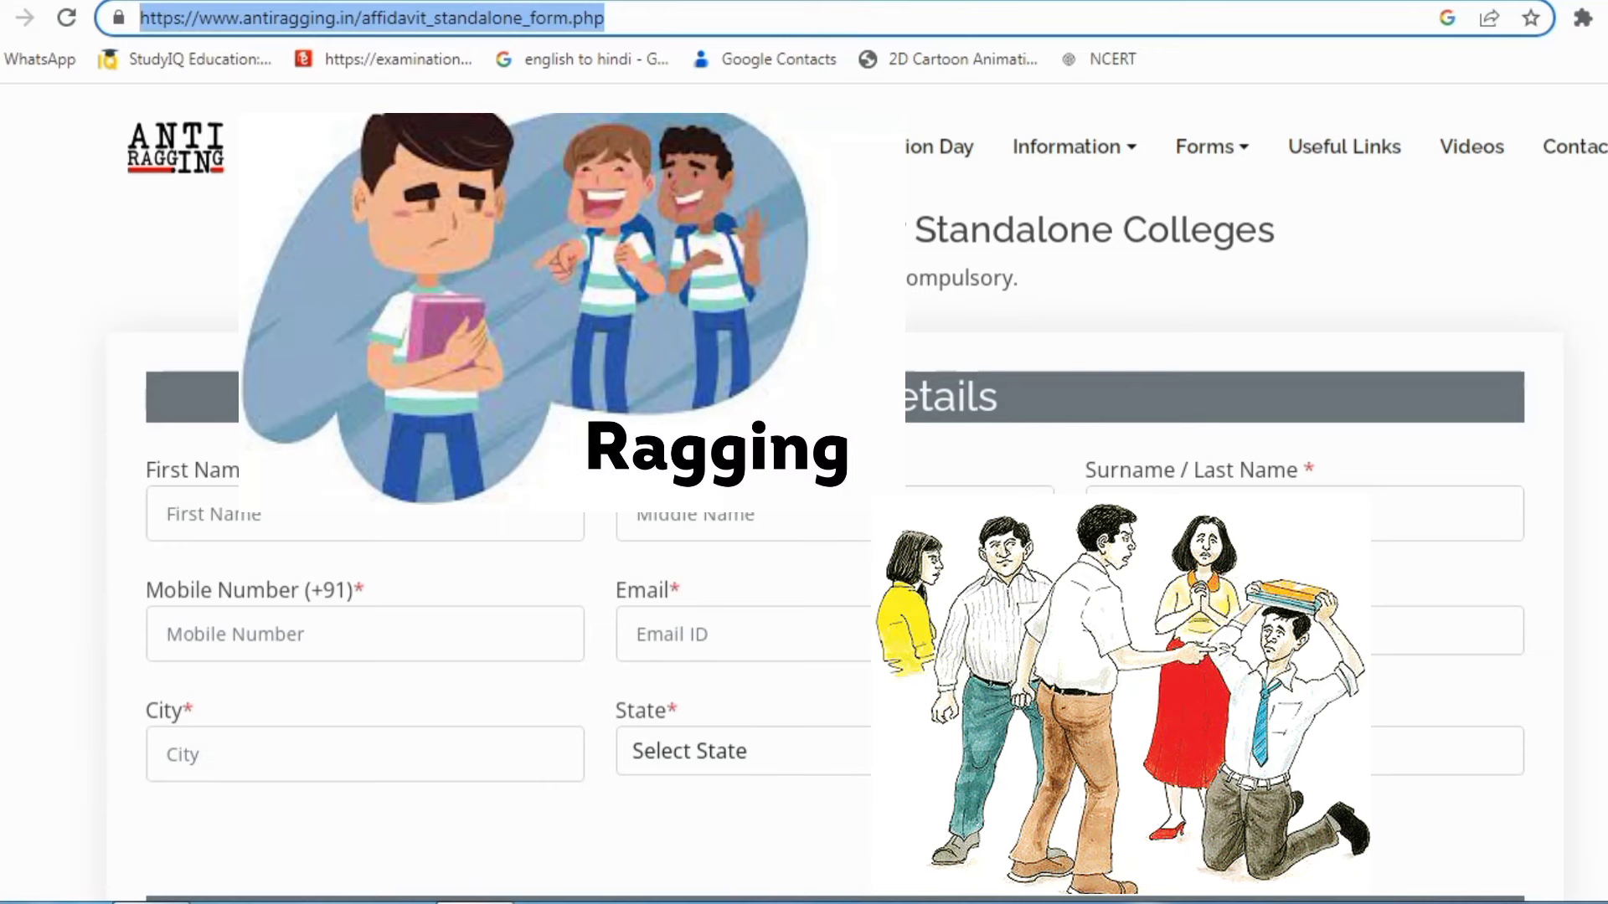
{"action": "left_click", "coordinate": [125, 1]}
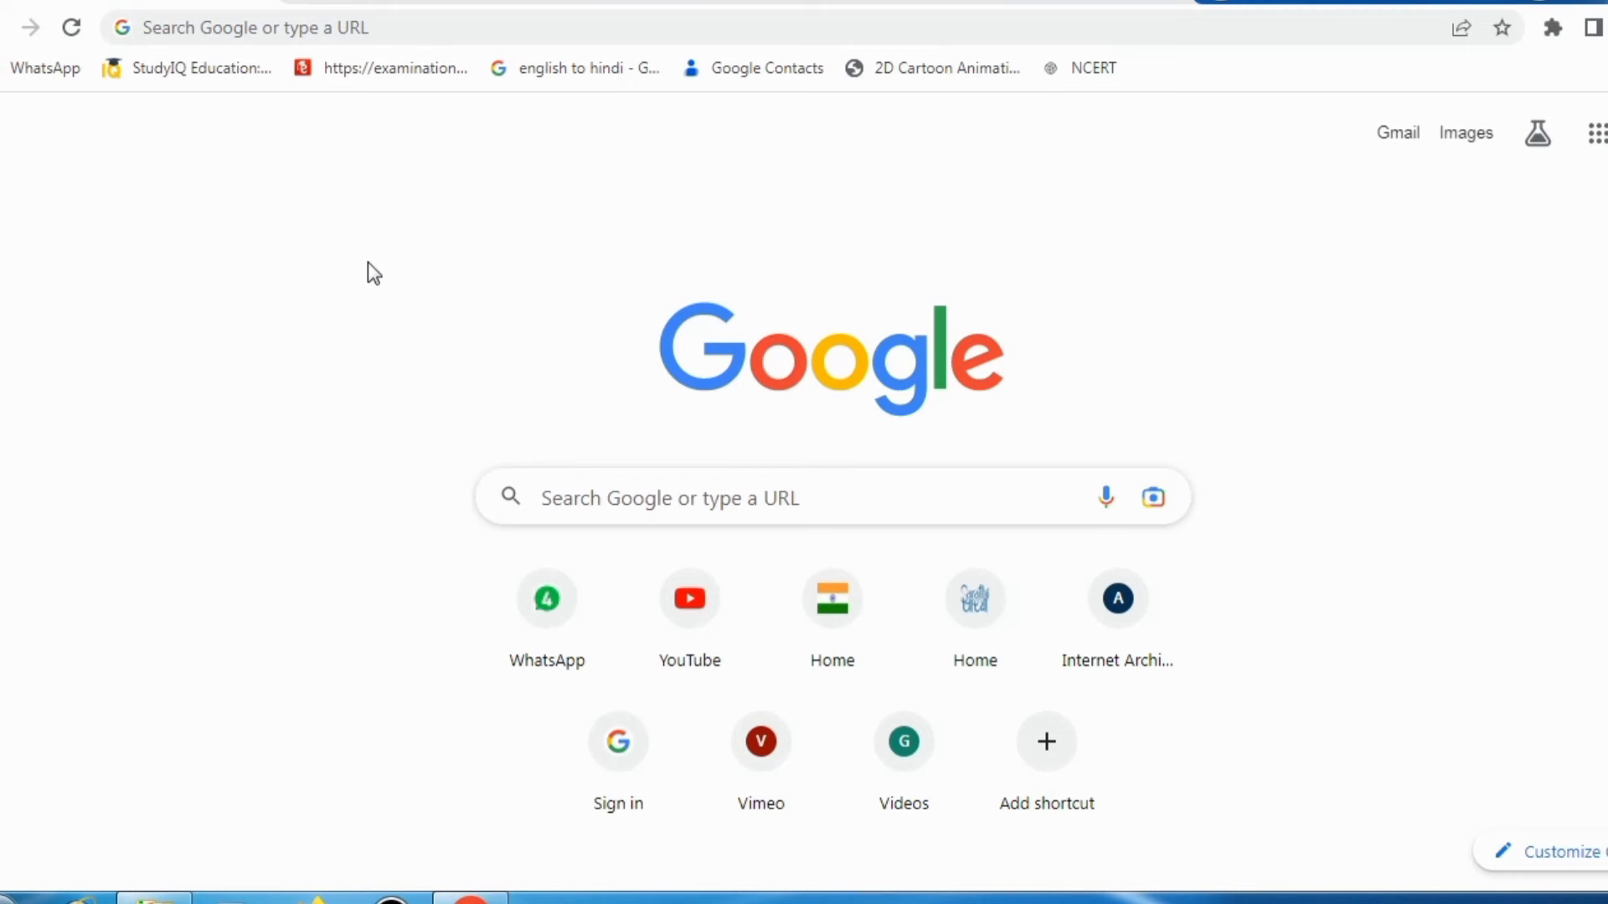
Step: Rerun the 'anti ragging' search from history and open the official antiragging.in site
{"action": "left_click", "coordinate": [333, 27]}
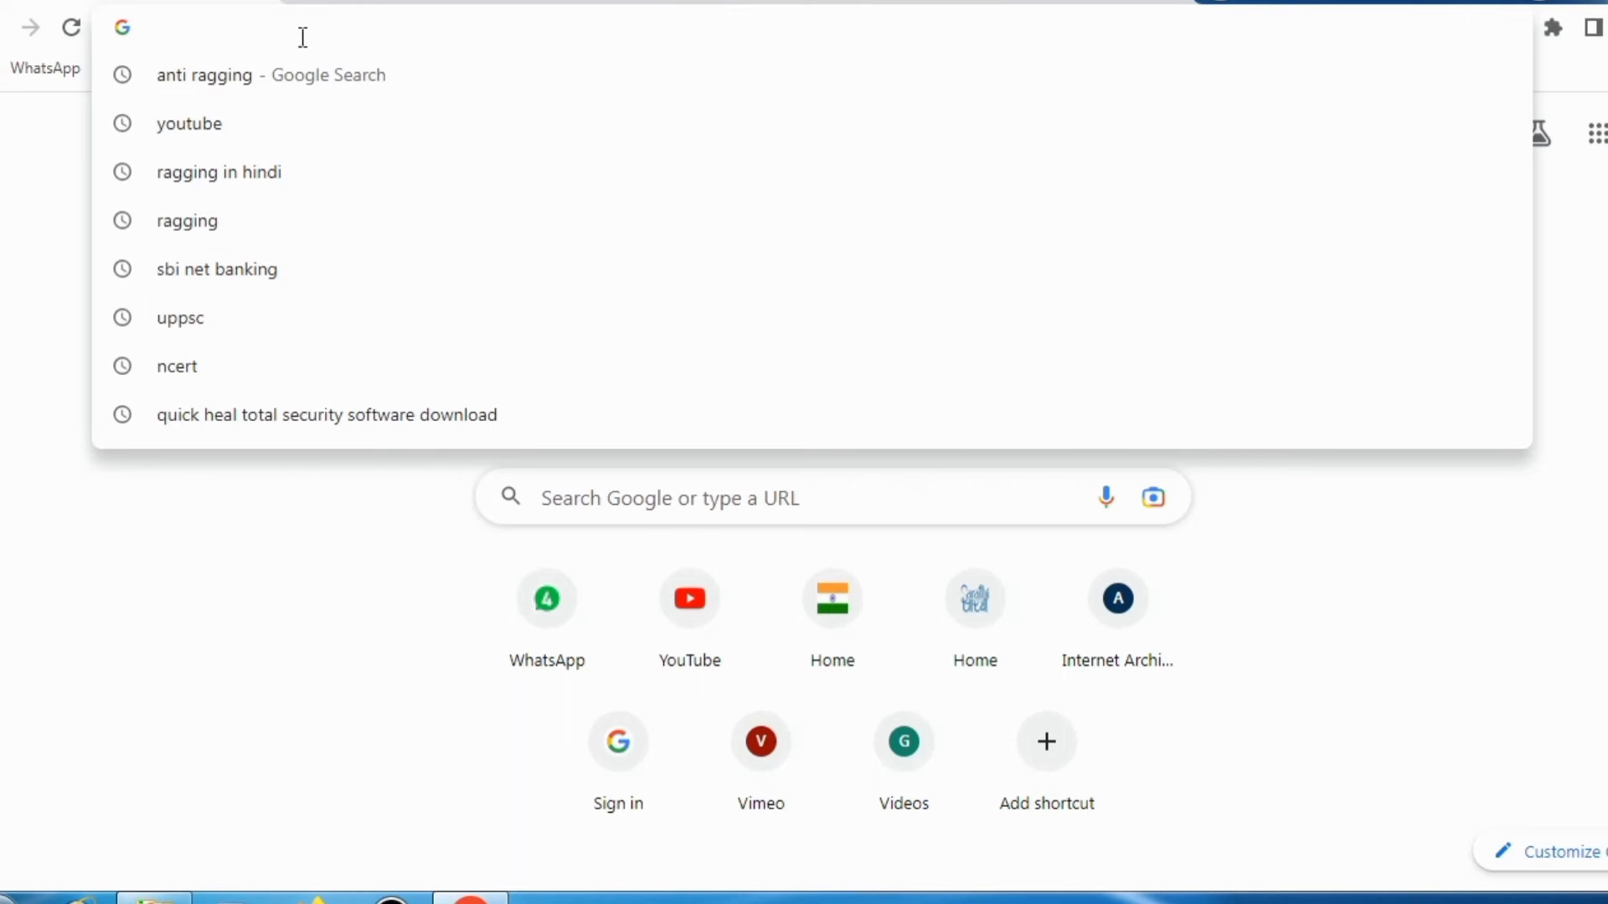
{"action": "left_click", "coordinate": [288, 74]}
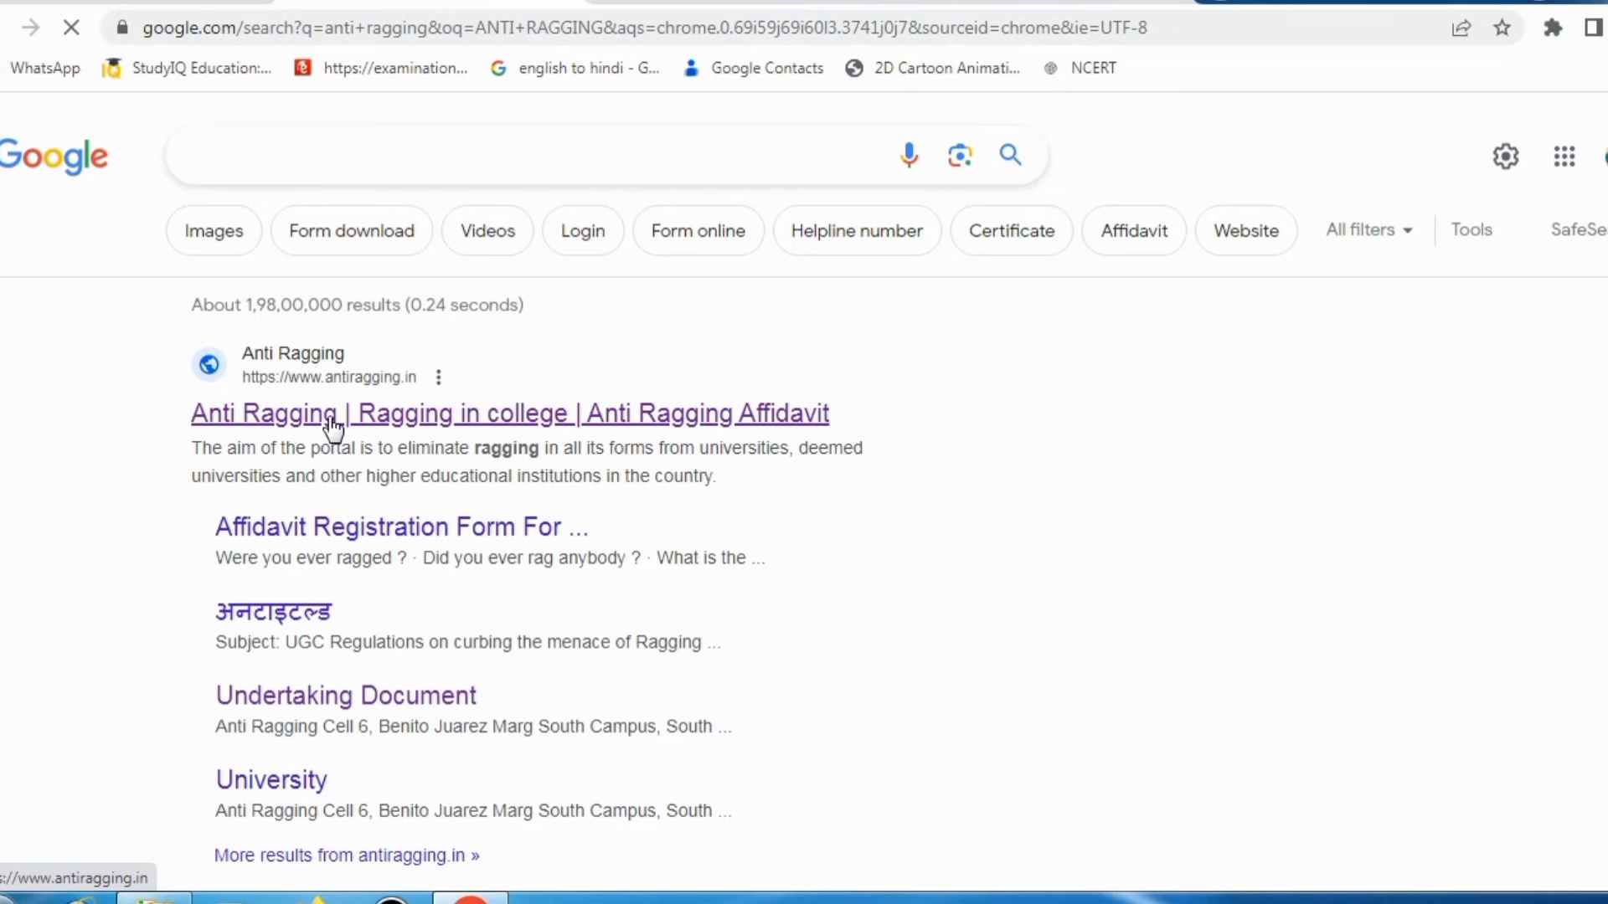
{"action": "left_click", "coordinate": [392, 419]}
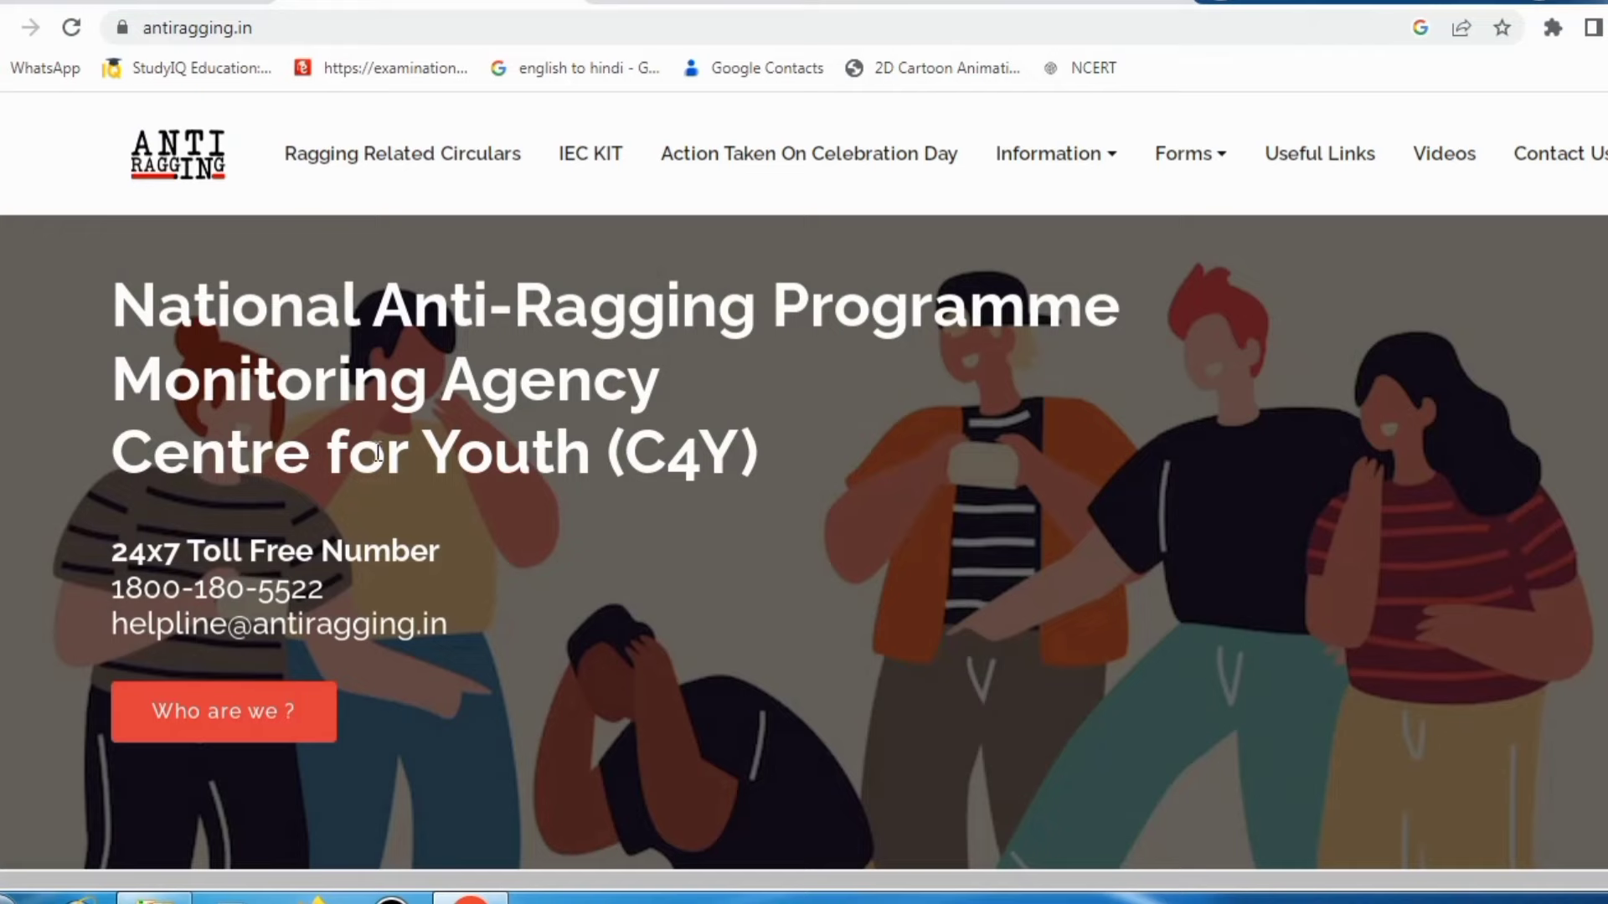
Step: Scroll the antiragging.in home page to the undertaking, compliance, complaint and download cards
{"action": "scroll", "coordinate": [393, 452], "scroll_direction": "down", "scroll_amount": 5}
{"action": "scroll", "coordinate": [400, 461], "scroll_direction": "down", "scroll_amount": 12}
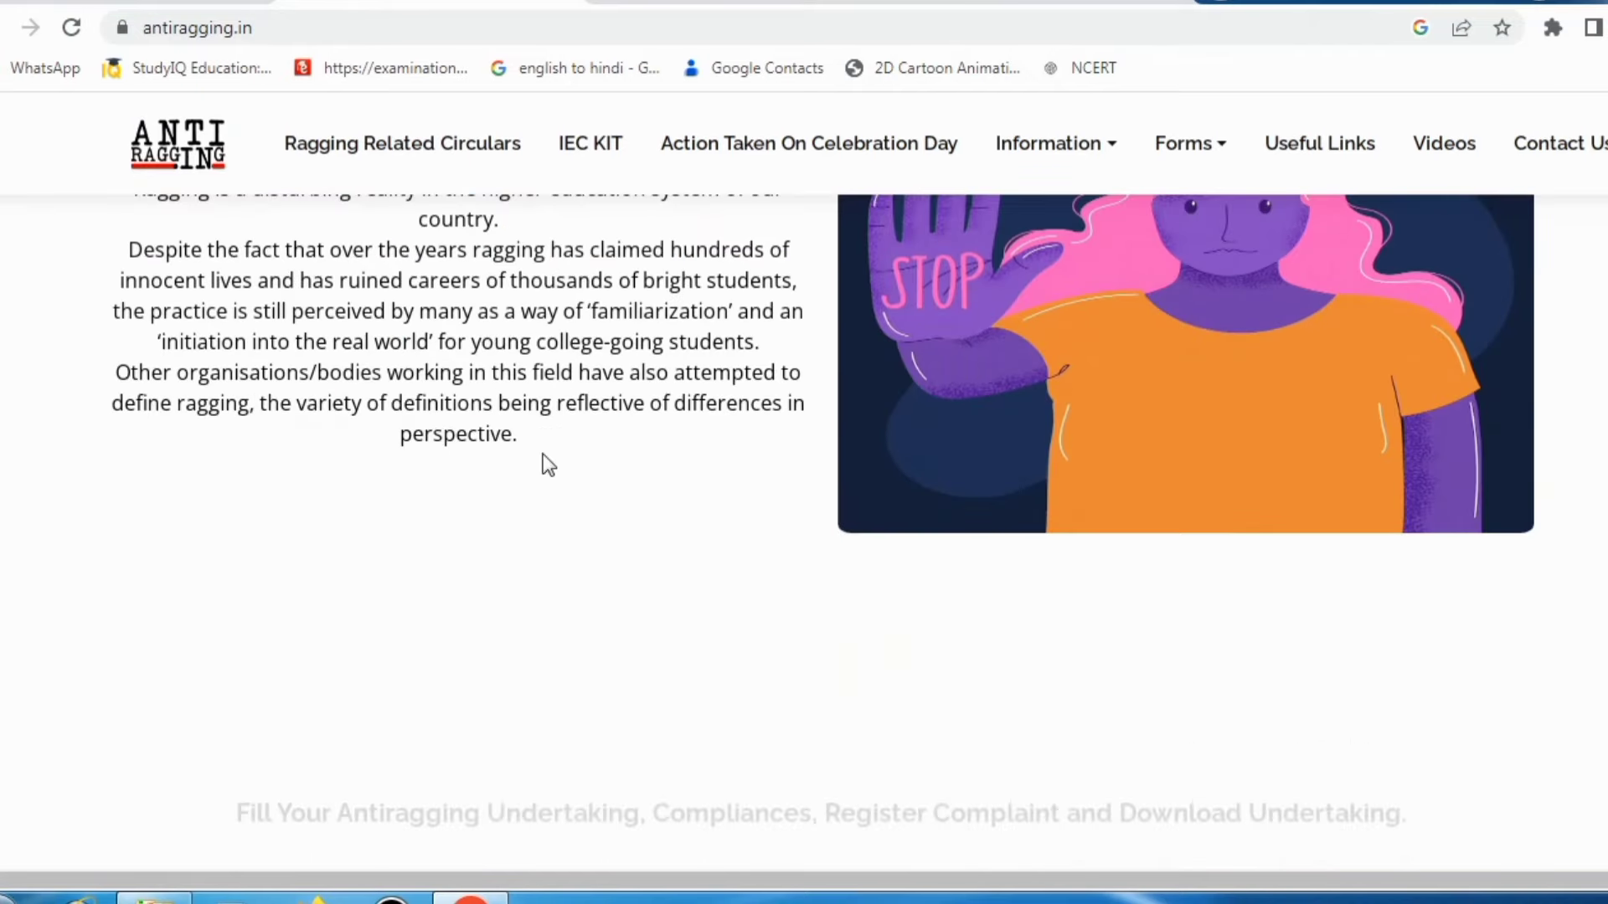
{"action": "scroll", "coordinate": [430, 456], "scroll_direction": "down", "scroll_amount": 6}
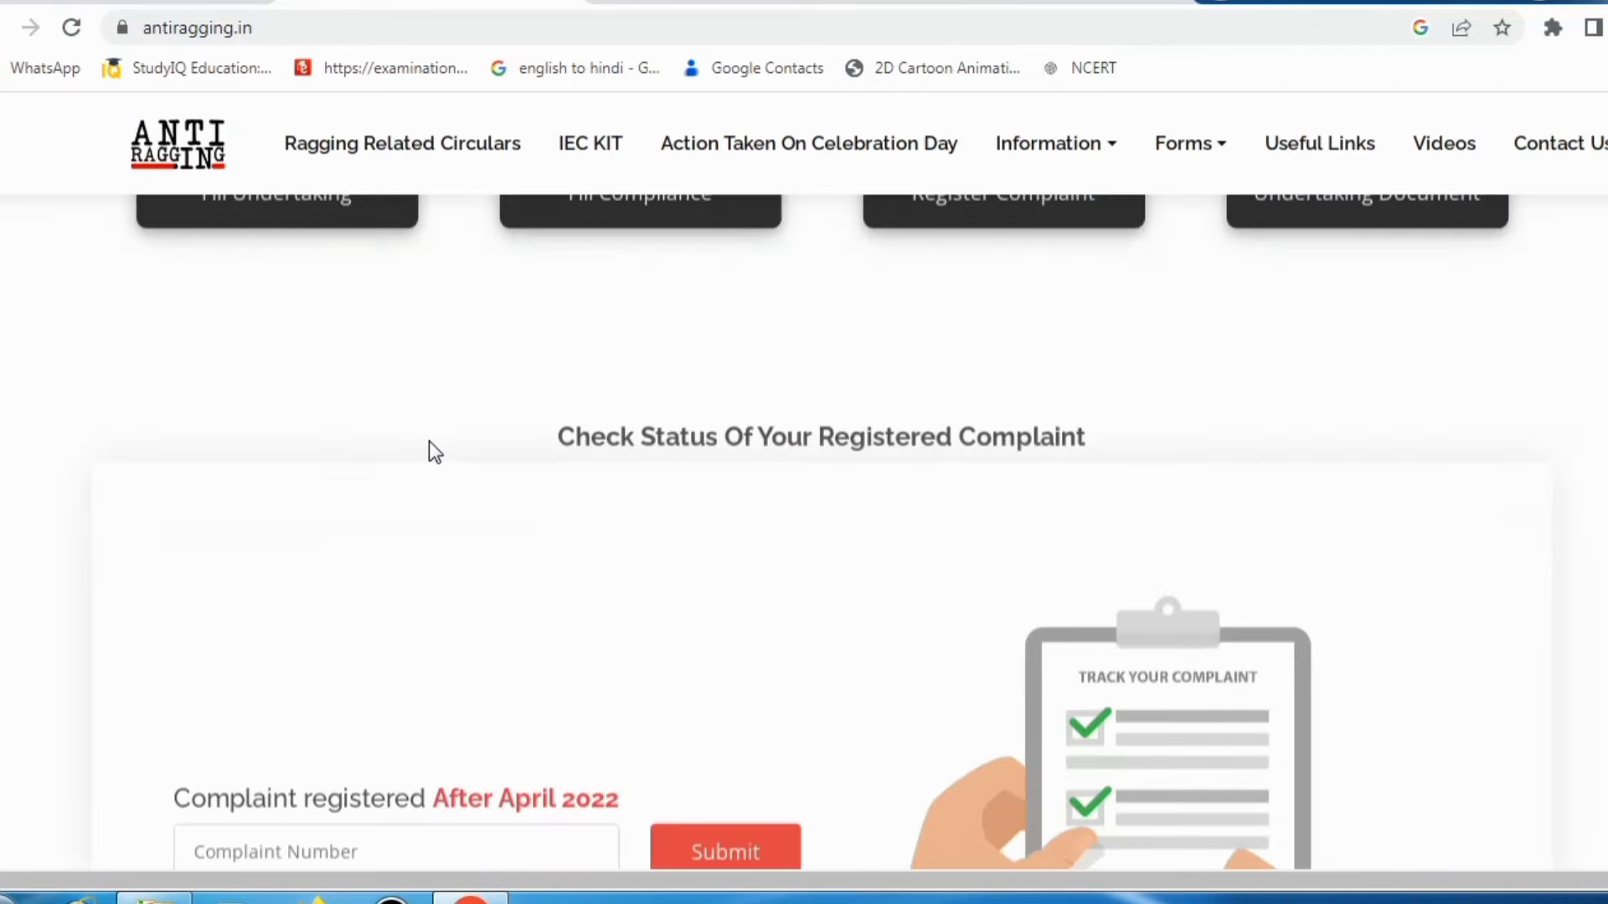
{"action": "scroll", "coordinate": [427, 453], "scroll_direction": "up", "scroll_amount": 6}
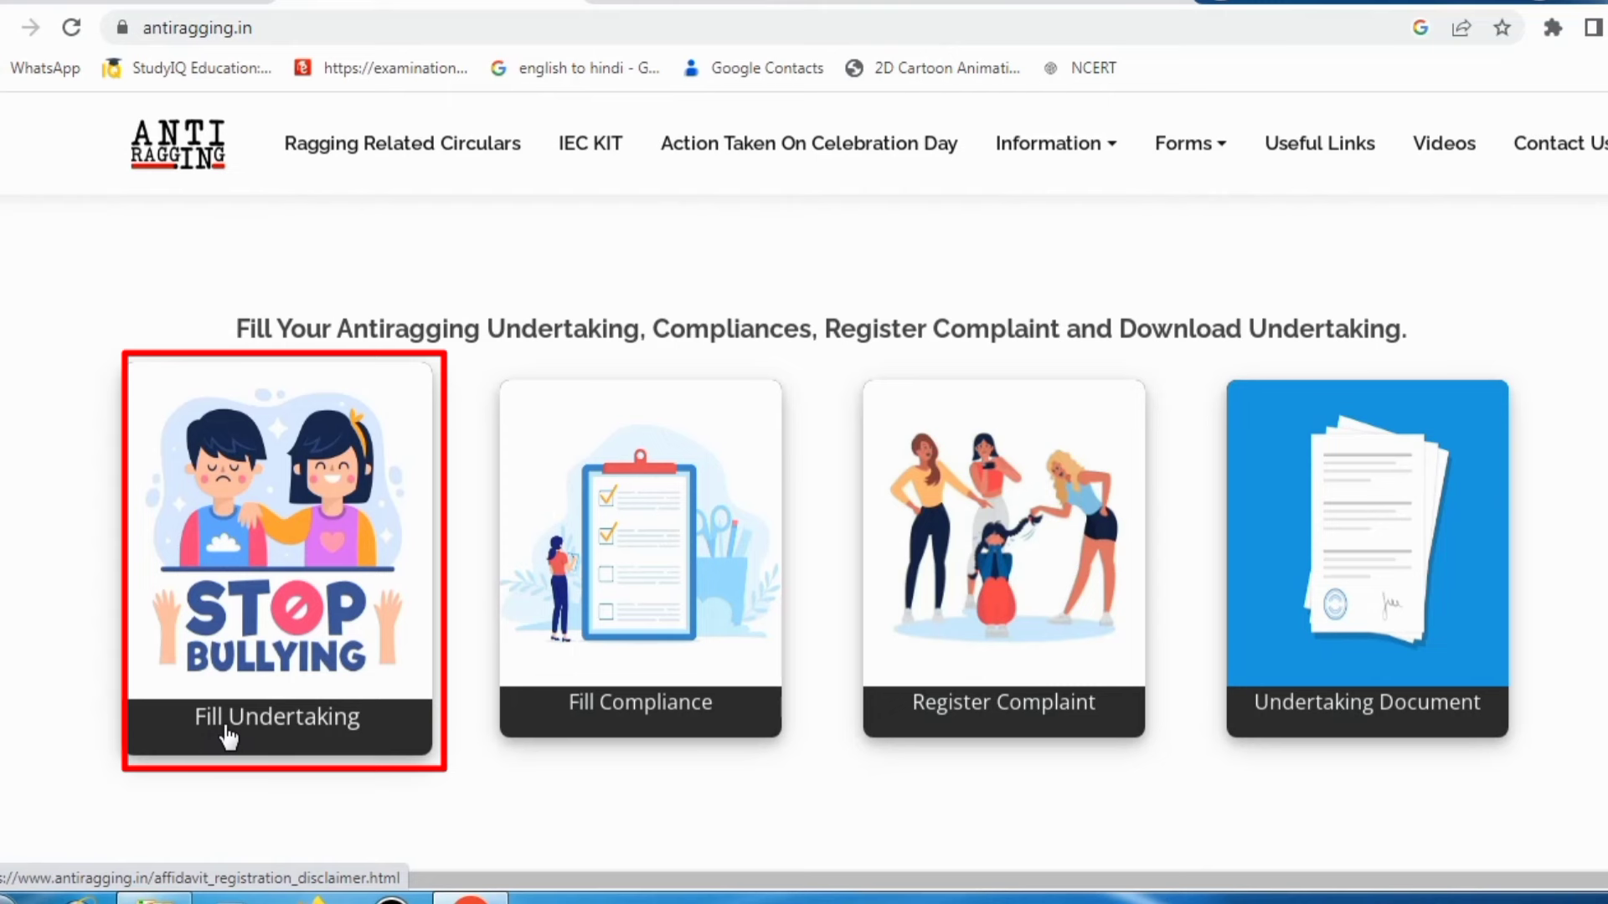
Step: Start the anti-ragging undertaking and pick the Standalone College affidavit form
{"action": "left_click", "coordinate": [228, 736]}
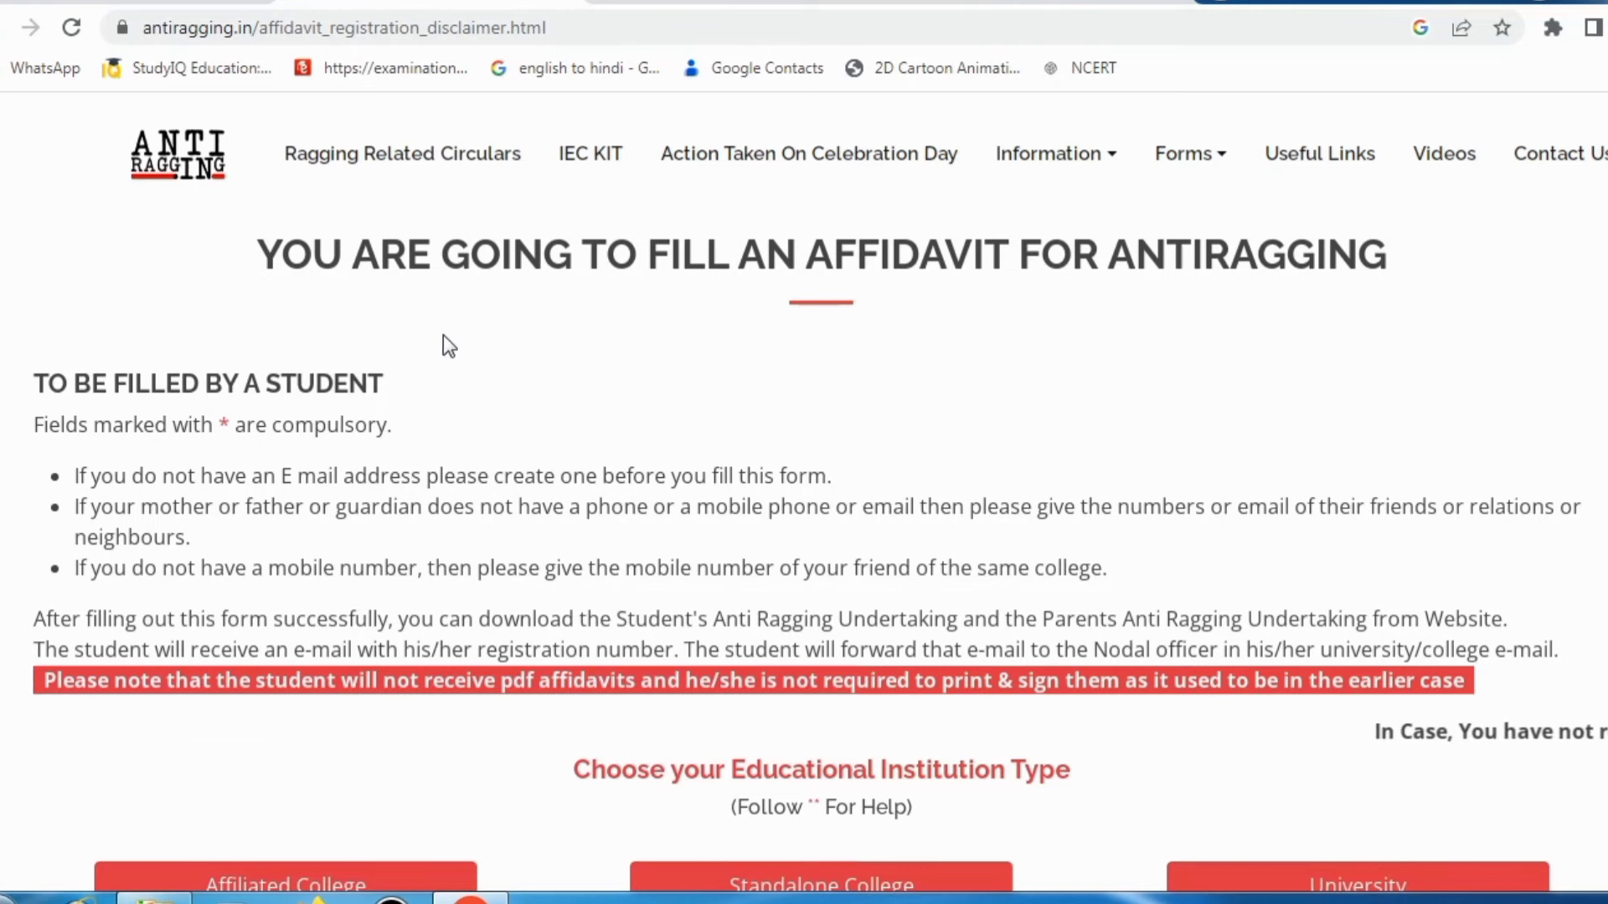
{"action": "scroll", "coordinate": [431, 381], "scroll_direction": "down", "scroll_amount": 2}
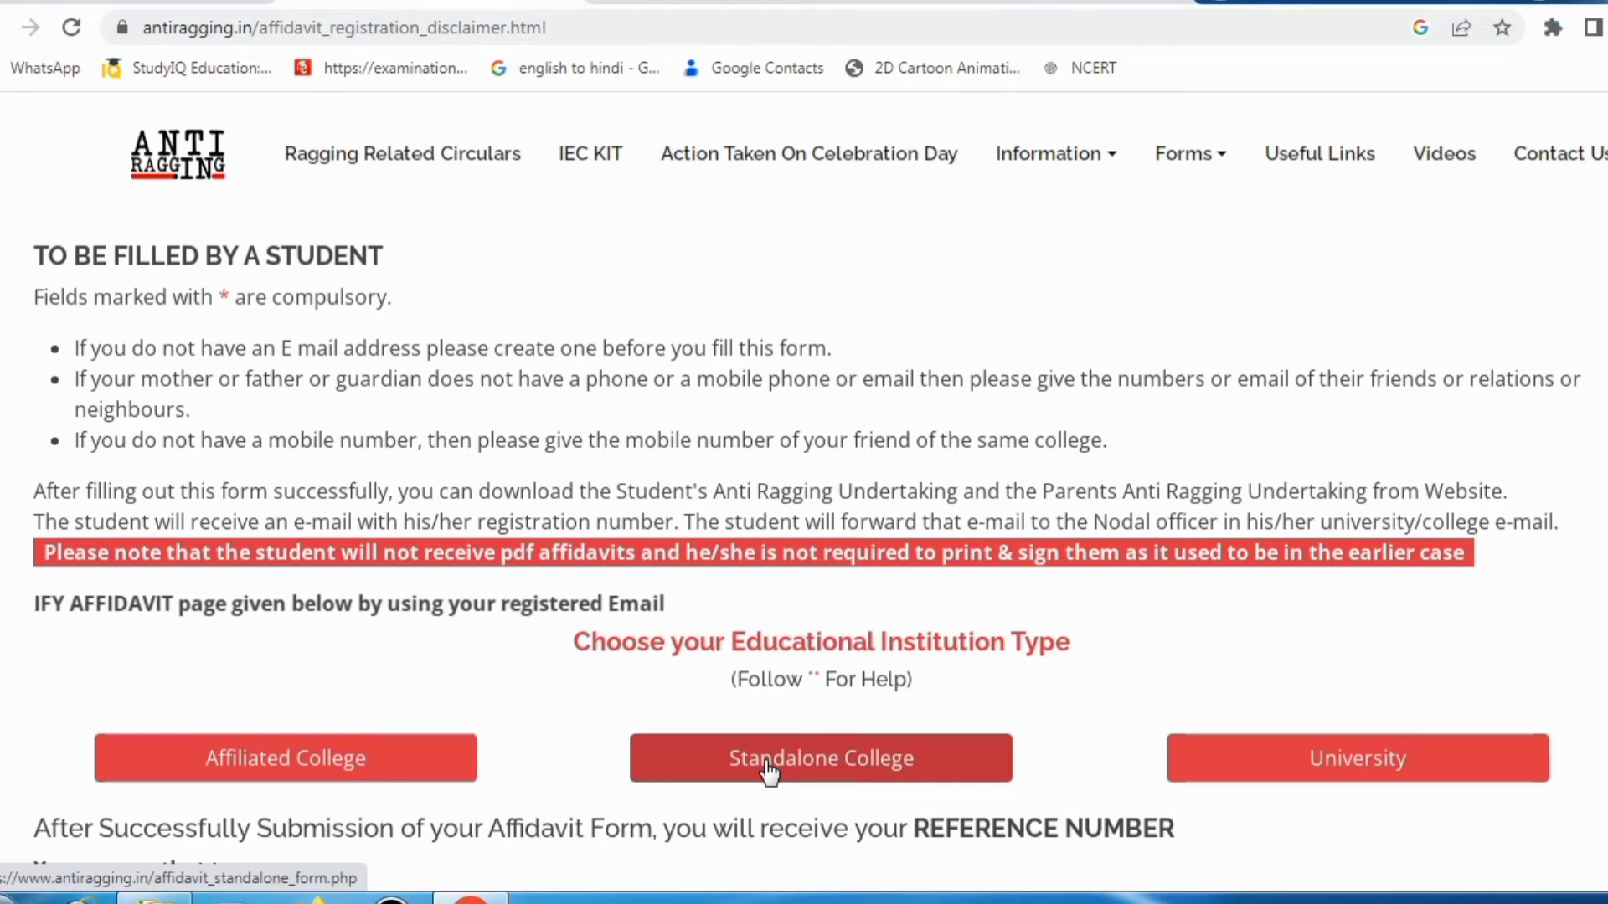
{"action": "left_click", "coordinate": [768, 770]}
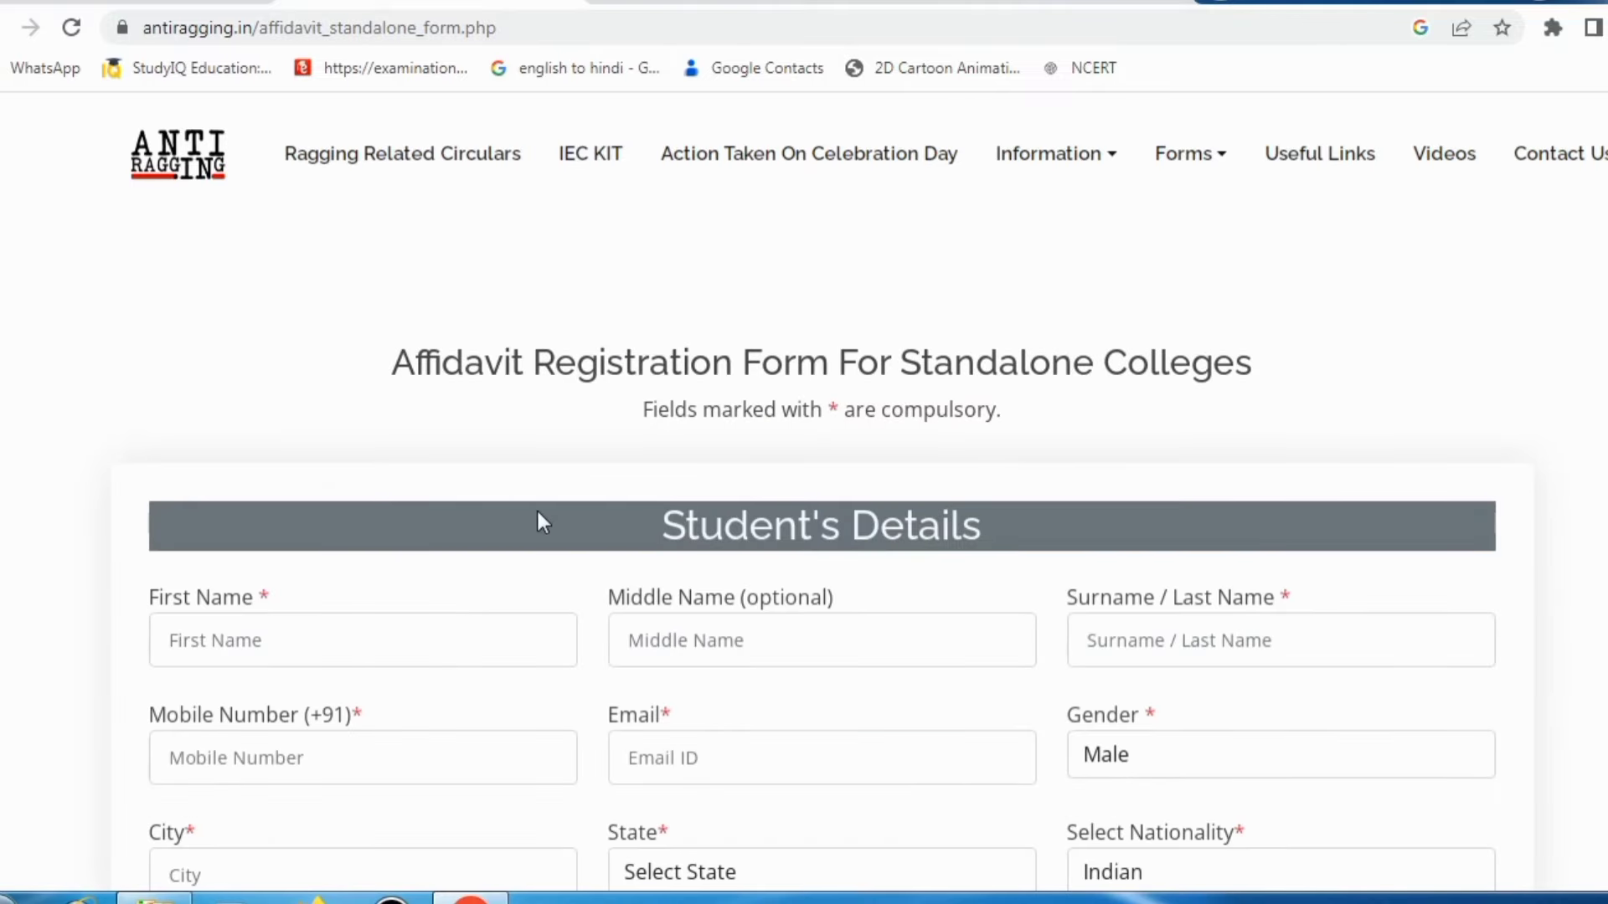
Step: Enter the student's first name, mobile number, e-mail, city and state under Student's Details
{"action": "scroll", "coordinate": [536, 510], "scroll_direction": "down", "scroll_amount": 3}
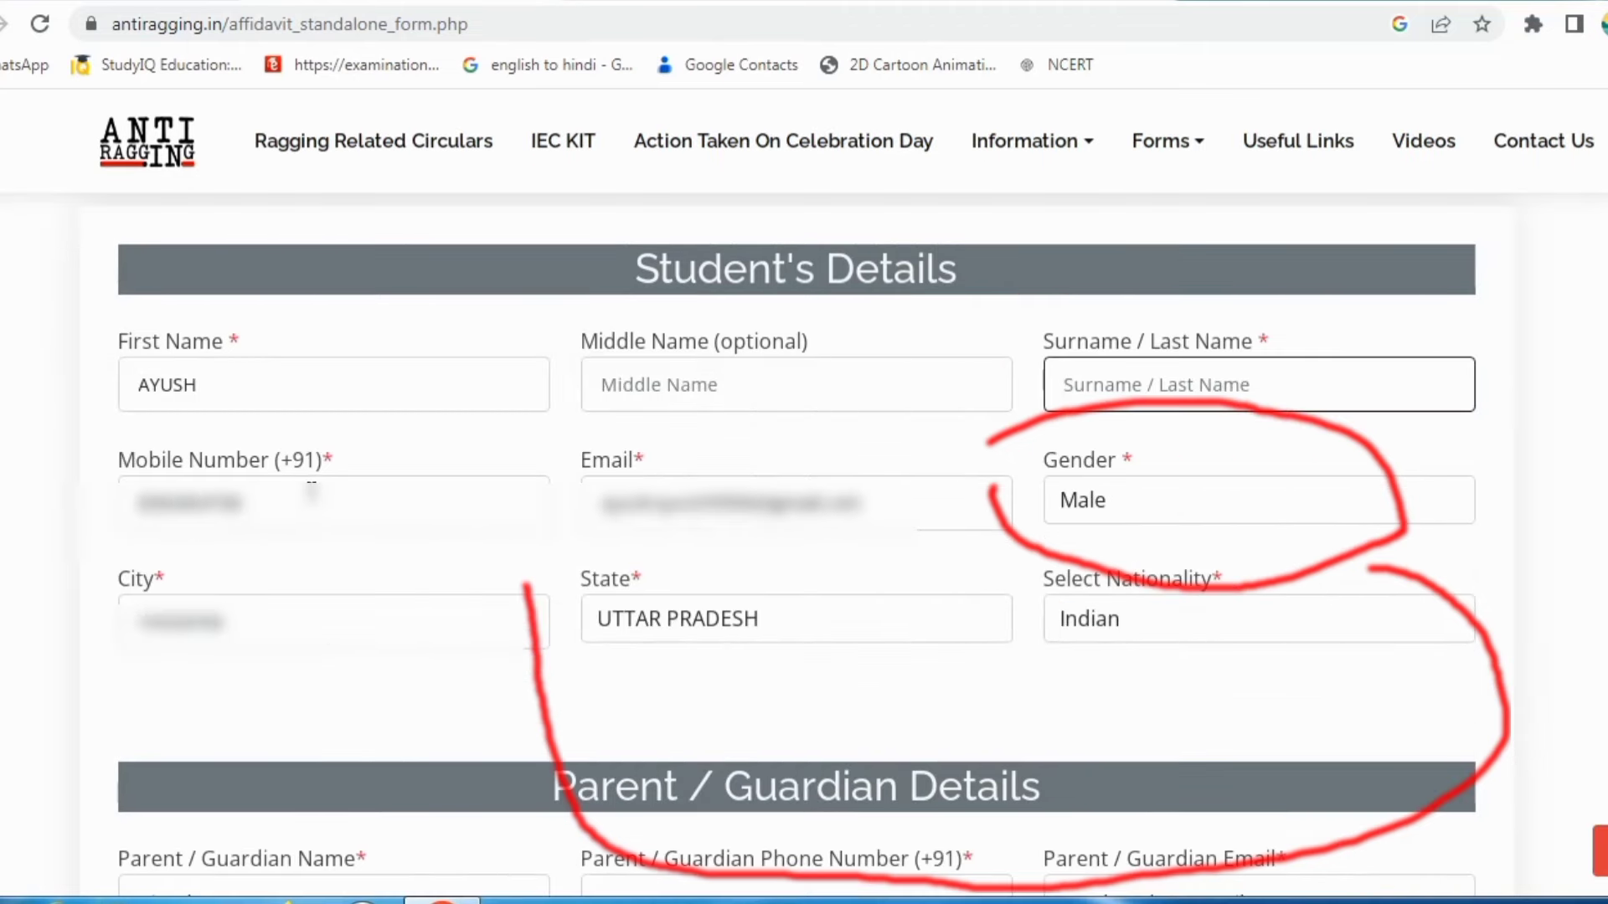
{"action": "left_click", "coordinate": [298, 492]}
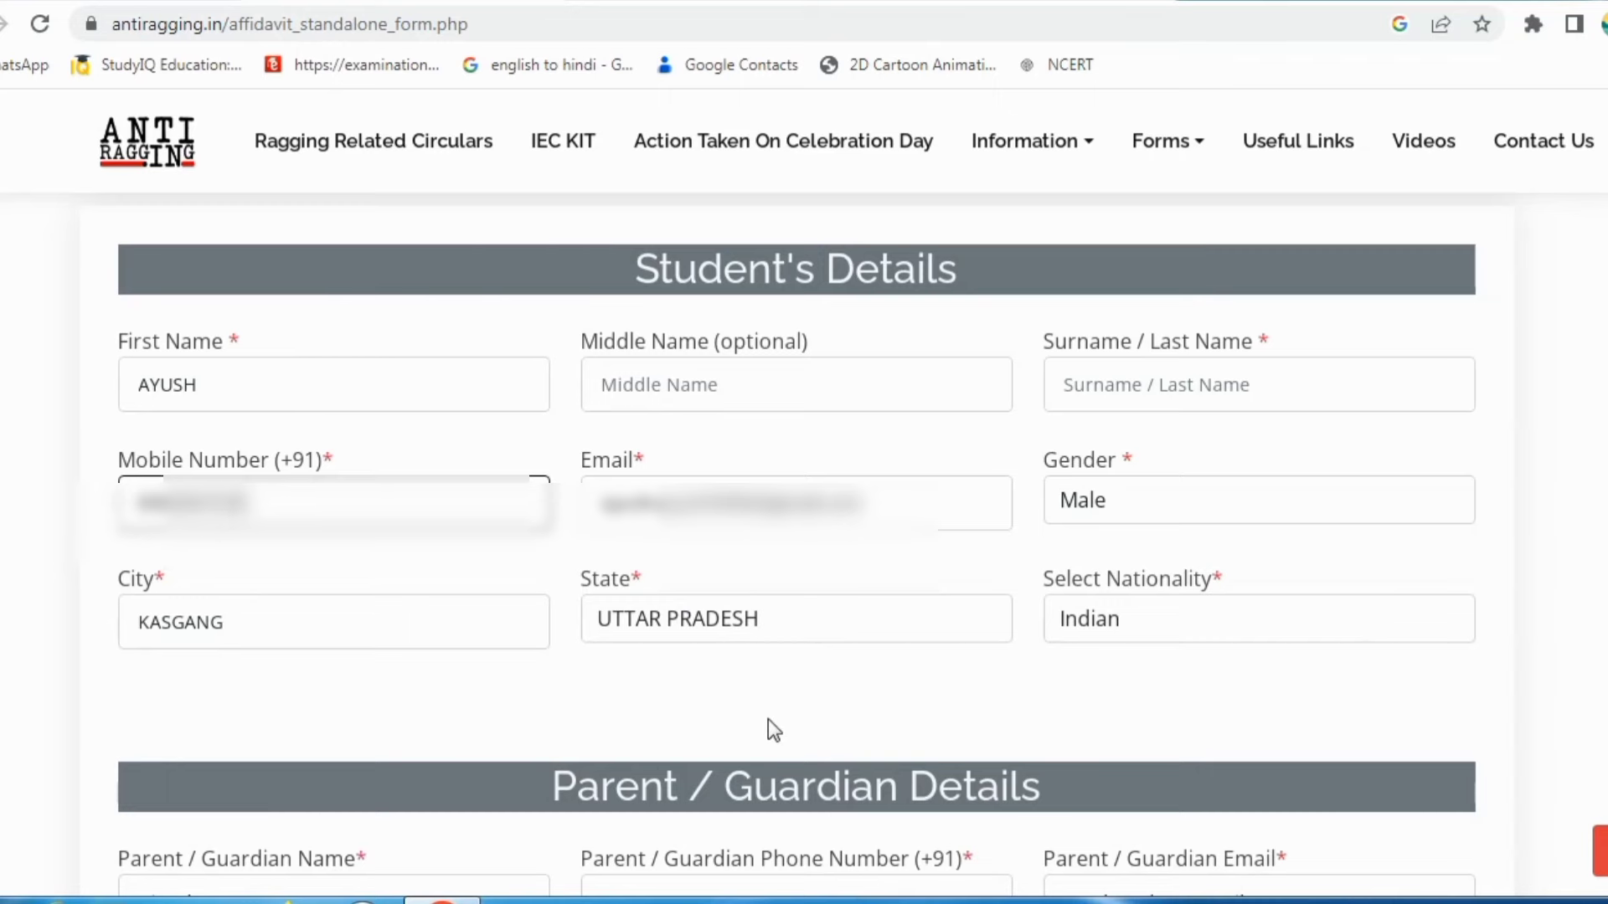
{"action": "left_click", "coordinate": [1009, 696]}
Step: Complete the Parent / Guardian Details and move down to the Institution and Course Details section
{"action": "scroll", "coordinate": [727, 735], "scroll_direction": "down", "scroll_amount": 6}
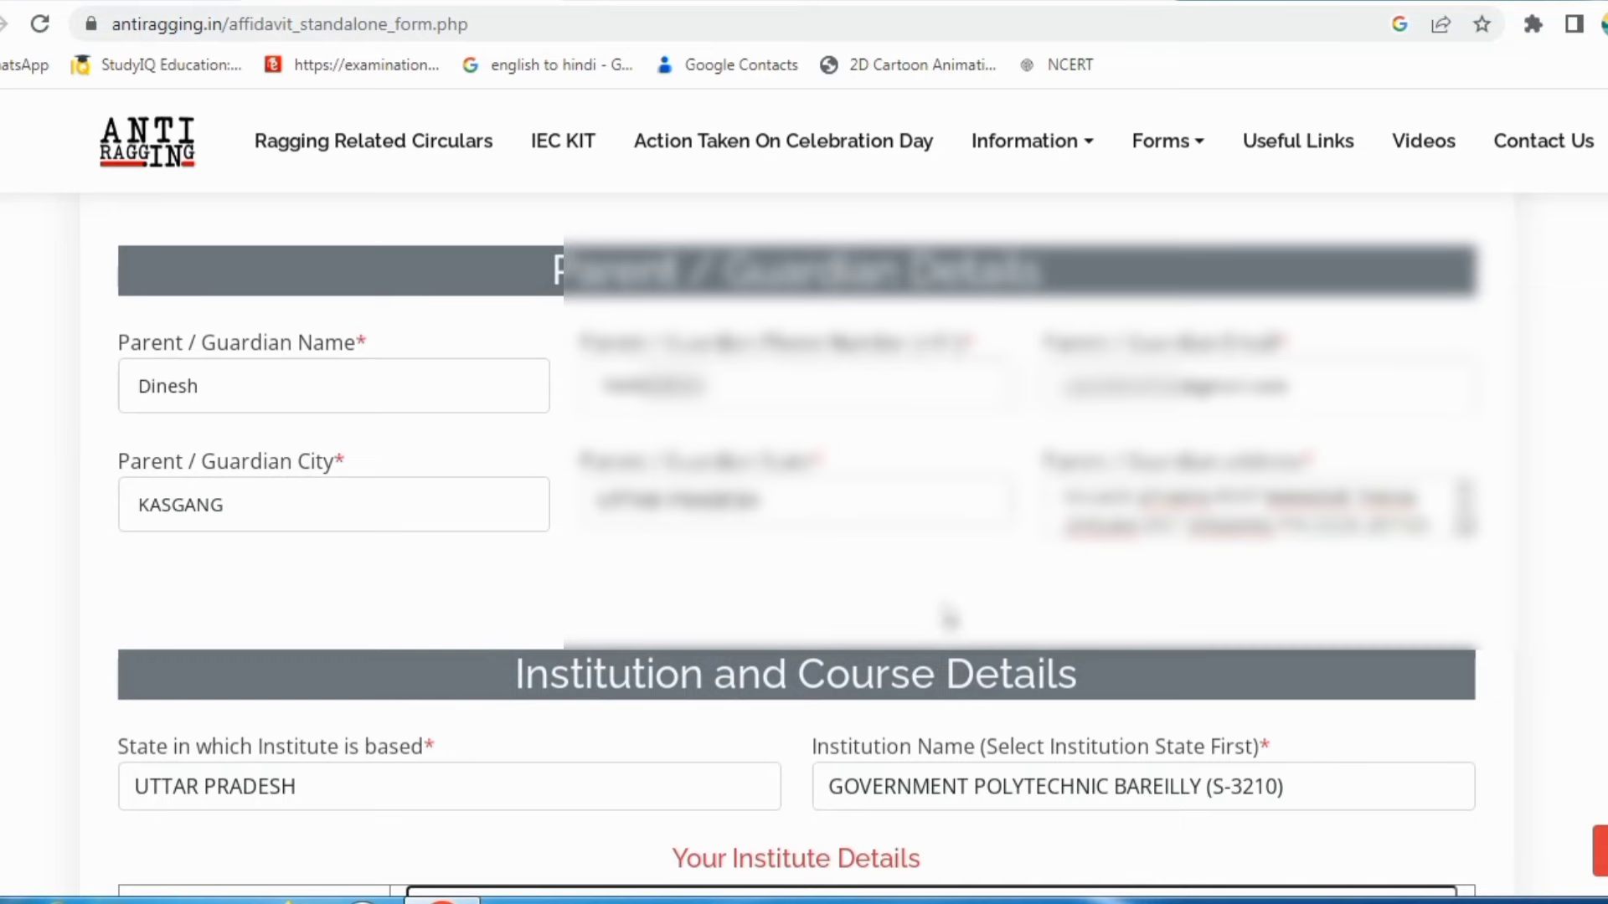
{"action": "scroll", "coordinate": [938, 619], "scroll_direction": "down", "scroll_amount": 3}
Step: Bring Institution and Course Details into view and open the Institution Name list of colleges
{"action": "scroll", "coordinate": [900, 577], "scroll_direction": "down", "scroll_amount": 2}
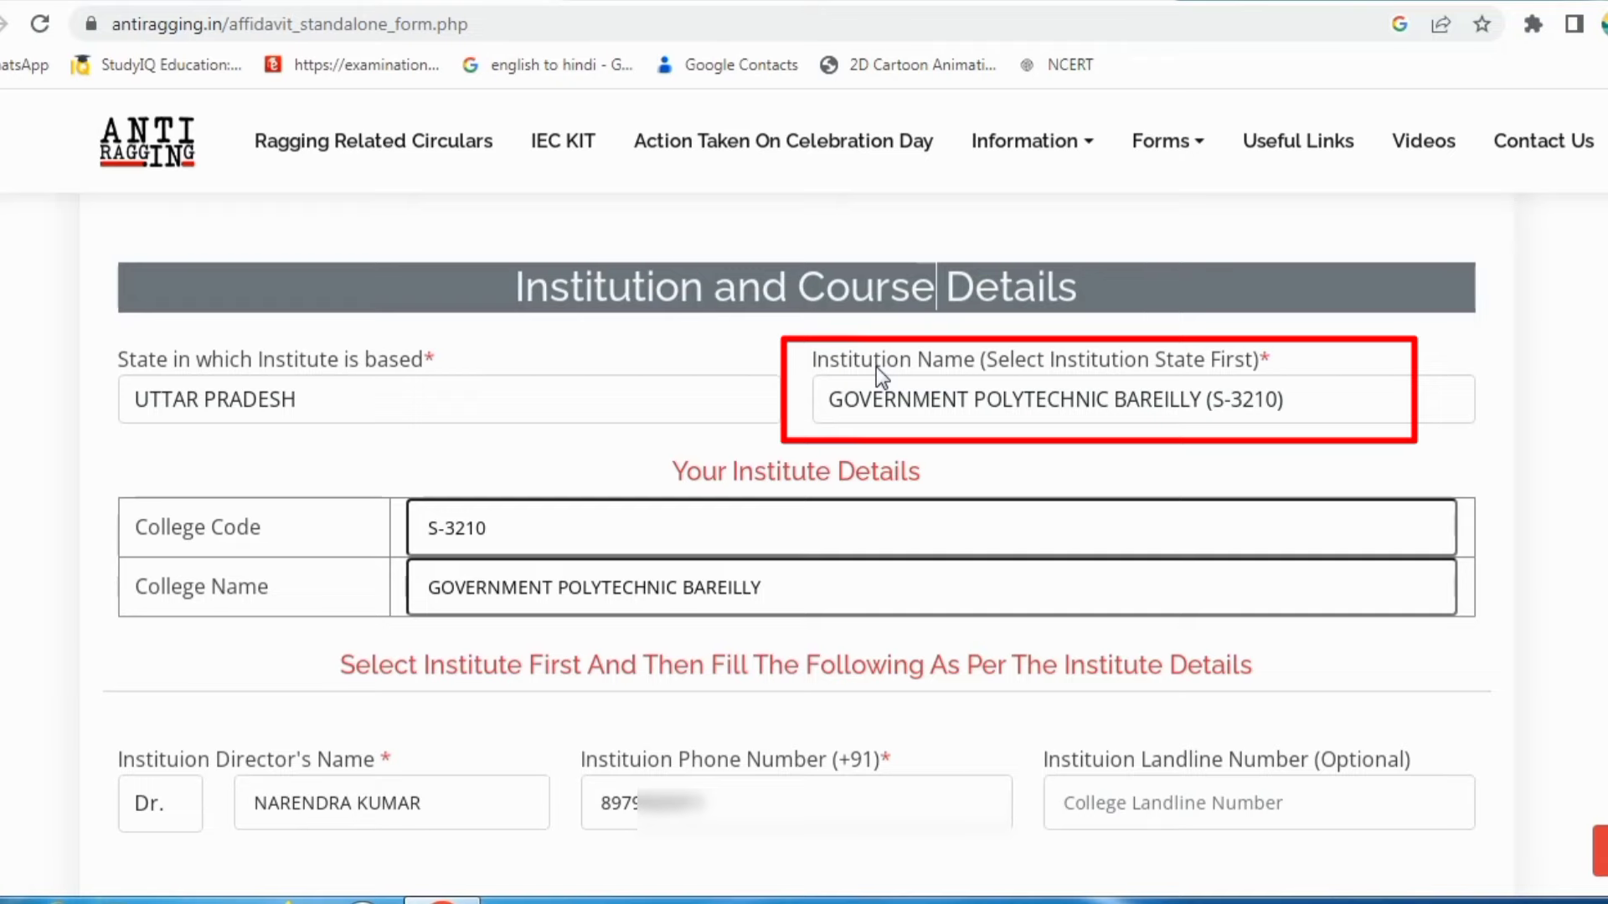
{"action": "left_click", "coordinate": [910, 399]}
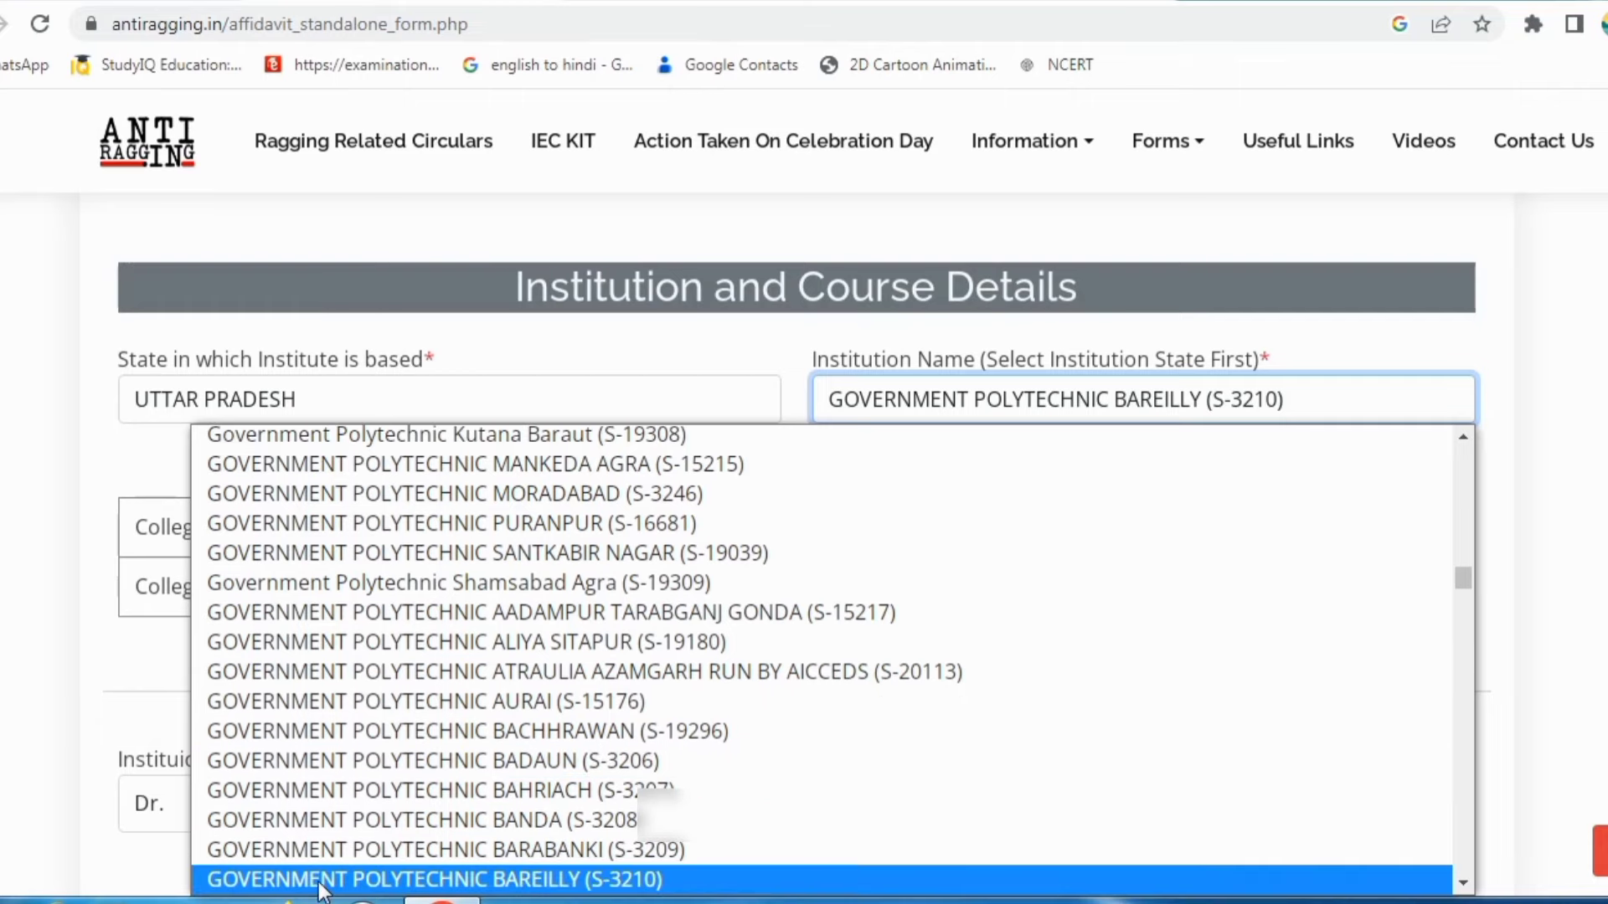
Step: Choose GOVERNMENT POLYTECHNIC BAREILLY (S-3210) as the Institution Name
{"action": "left_click", "coordinate": [536, 877]}
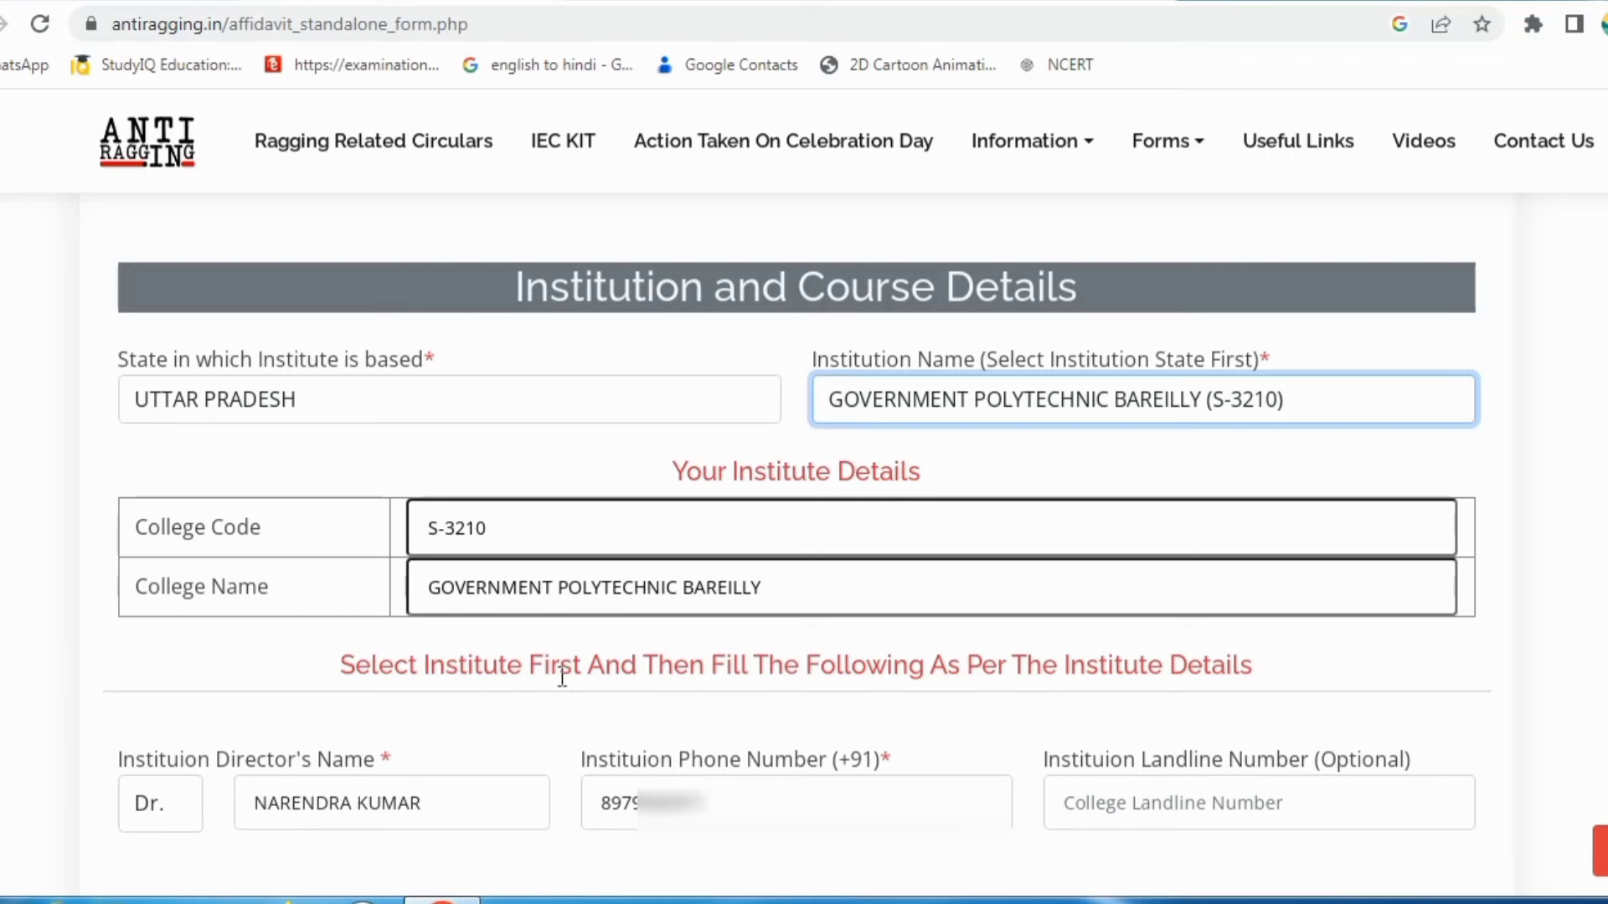
Step: Scroll down to the course details, year of study and police station fields
{"action": "scroll", "coordinate": [386, 718], "scroll_direction": "down", "scroll_amount": 4}
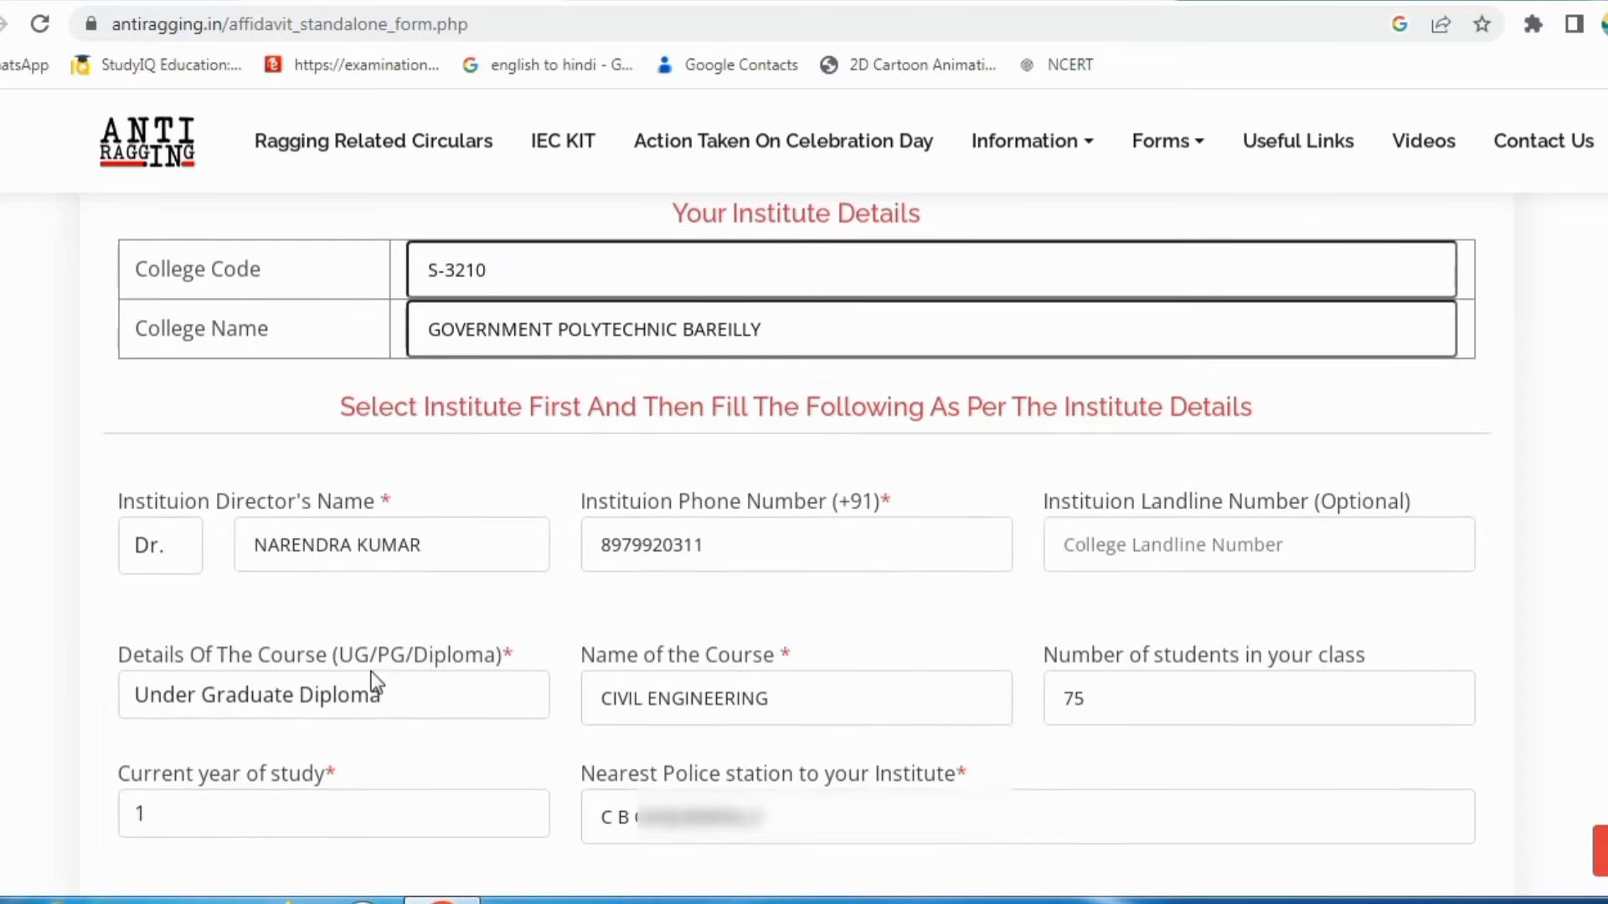
{"action": "scroll", "coordinate": [321, 516], "scroll_direction": "down", "scroll_amount": 1}
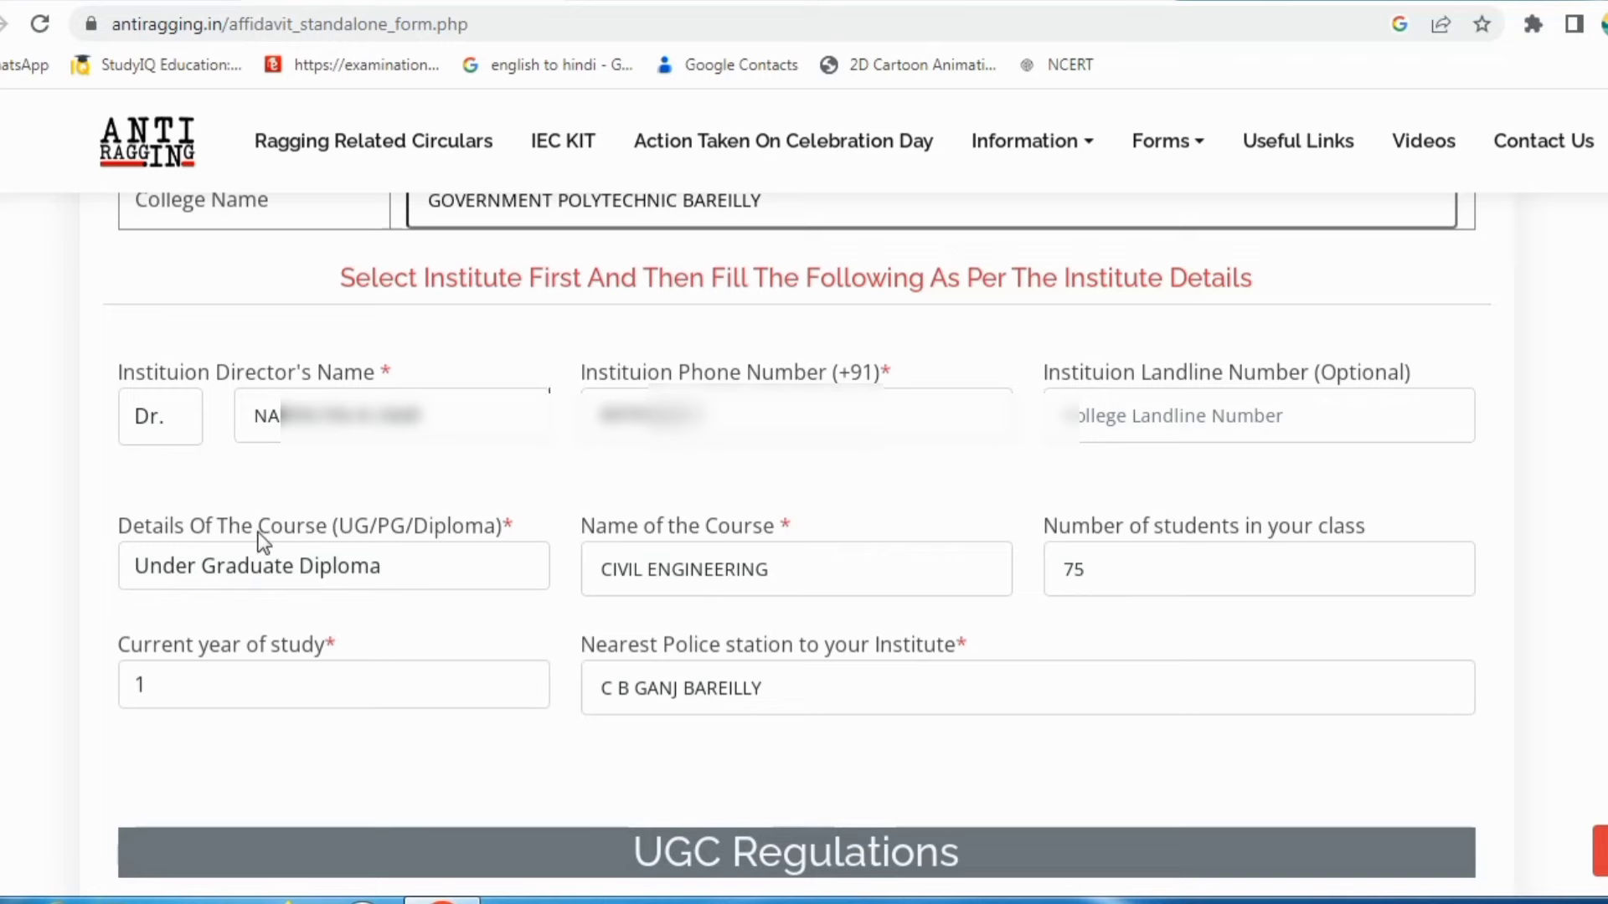
Step: Keep Under Graduate Diploma, confirm CIVIL ENGINEERING and 75 students, and view year-of-study choices
{"action": "left_click", "coordinate": [446, 561]}
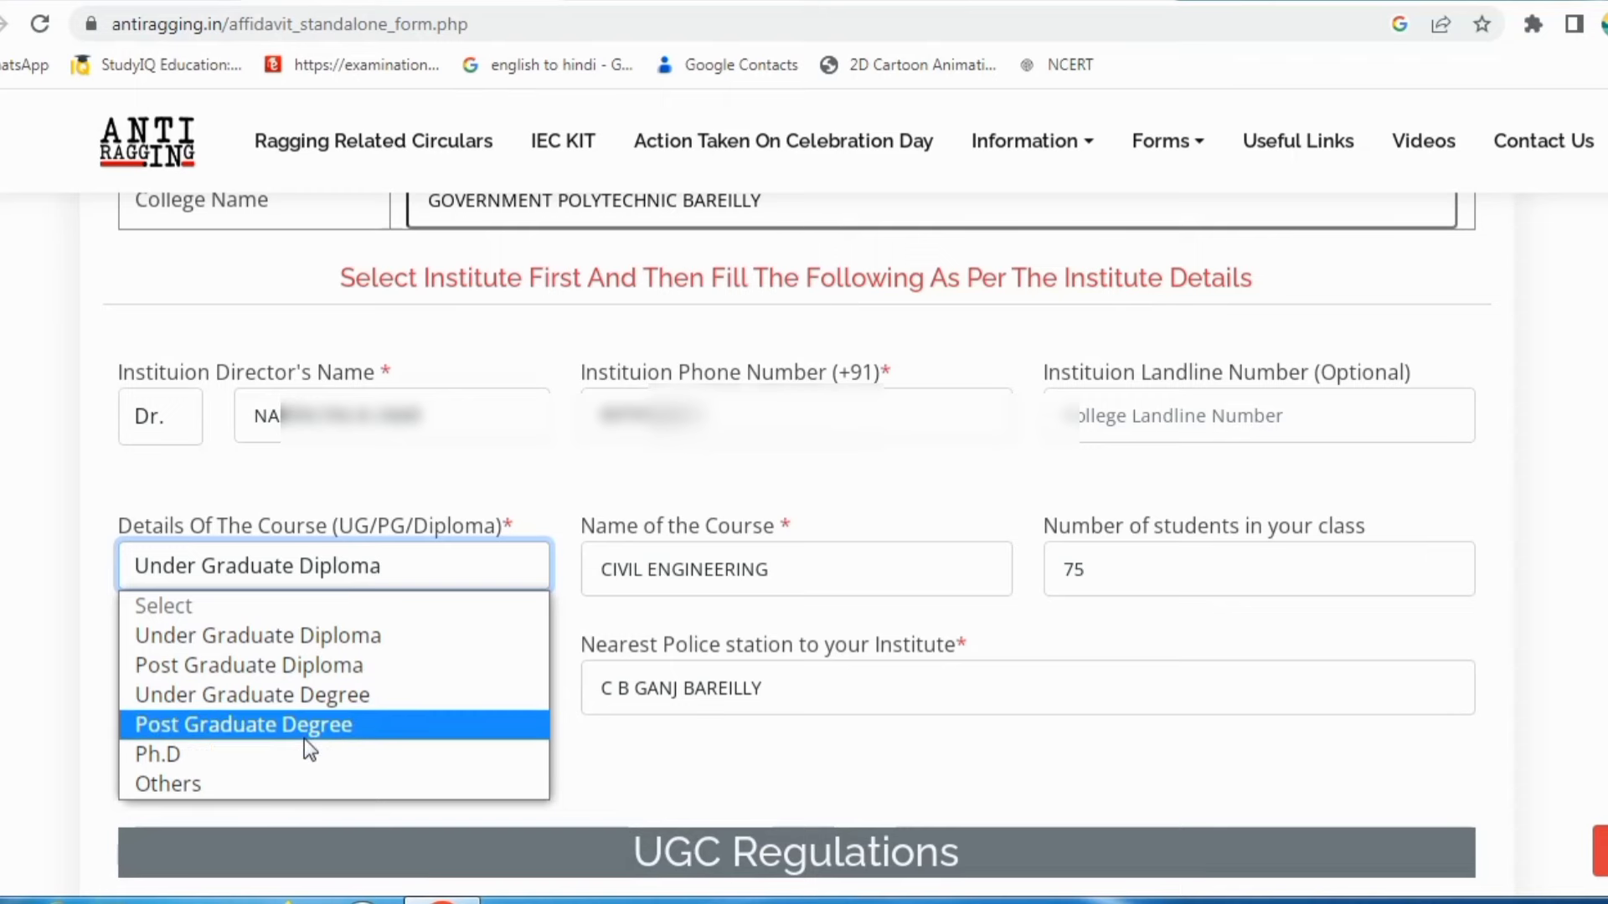
{"action": "left_click", "coordinate": [267, 641]}
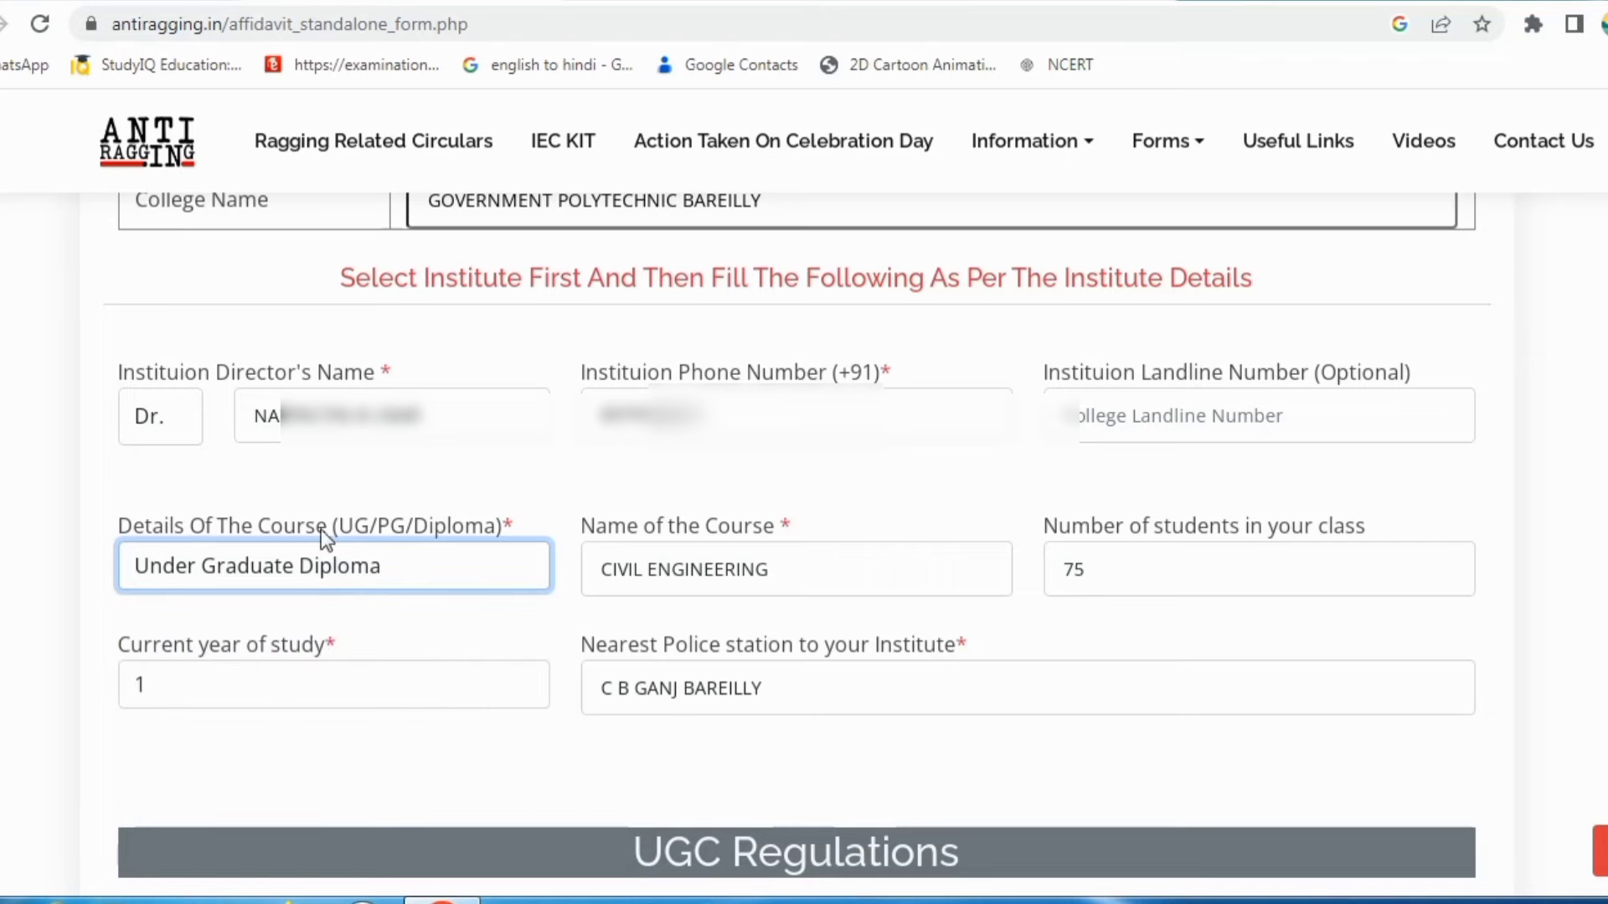
{"action": "left_click", "coordinate": [603, 571]}
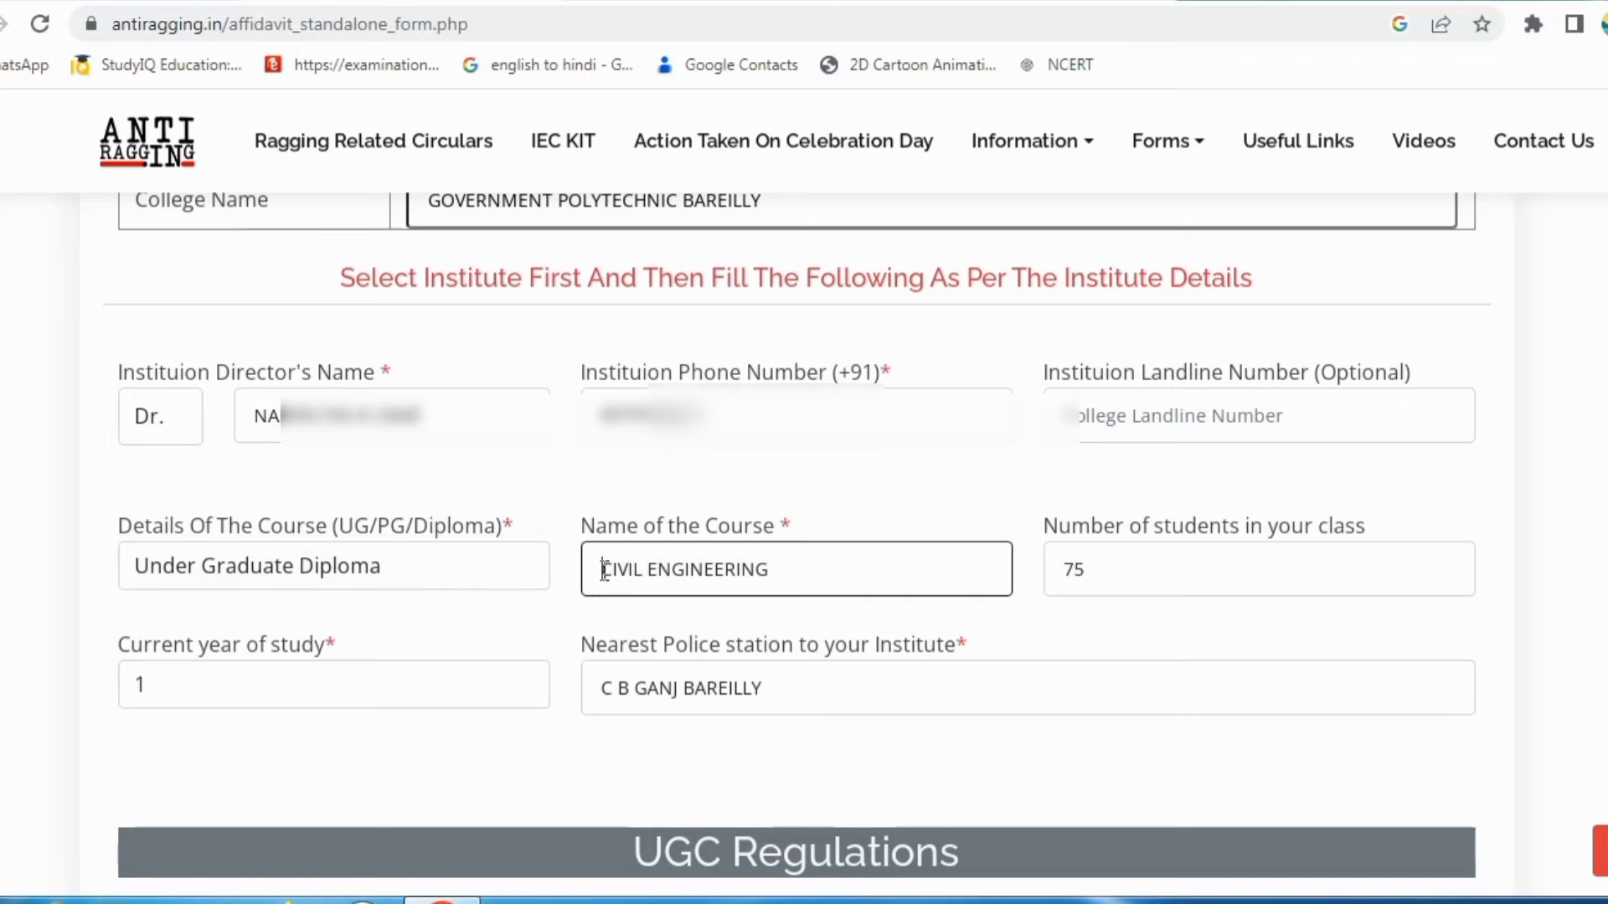
{"action": "left_click", "coordinate": [933, 564]}
{"action": "left_click", "coordinate": [1112, 590]}
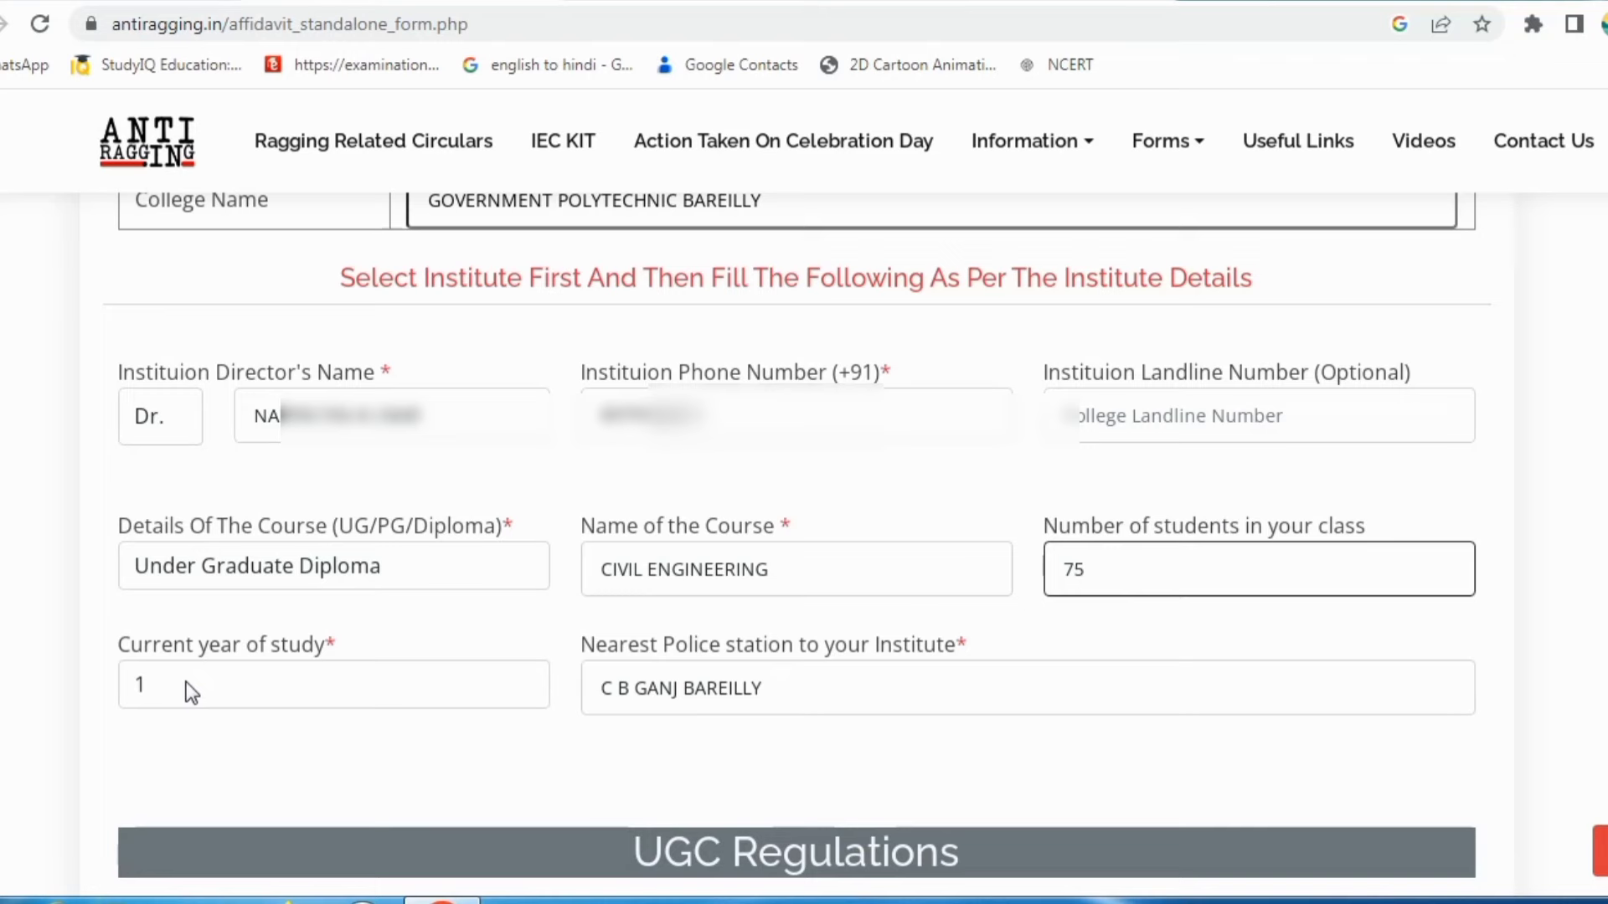
{"action": "left_click", "coordinate": [301, 684]}
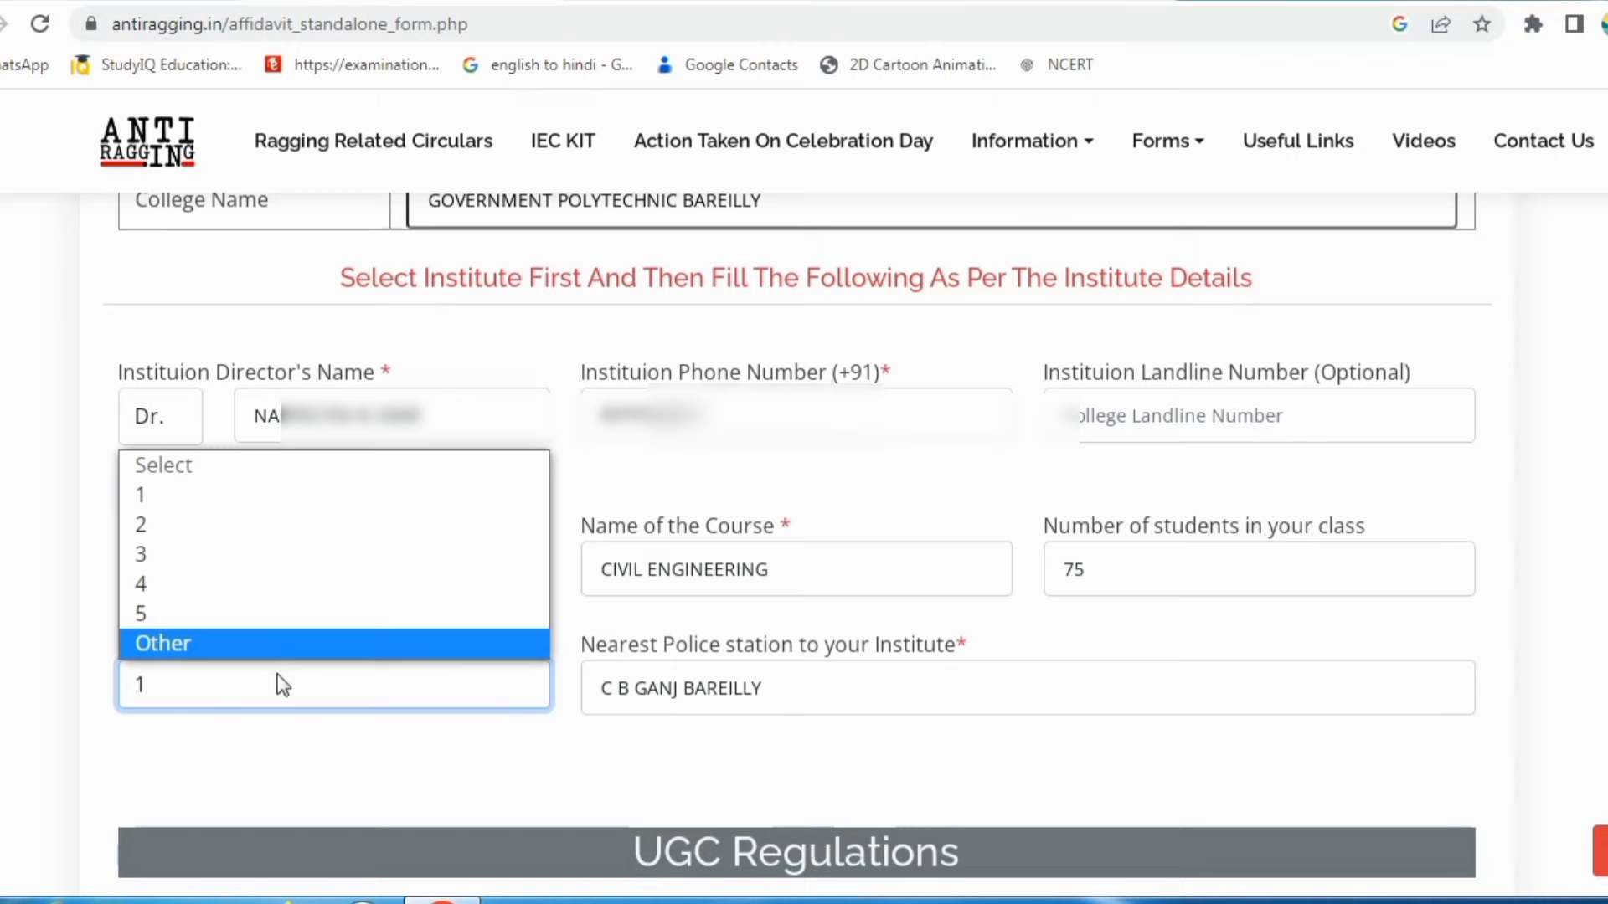
Step: Set the current year of study to 1 after briefly choosing Other
{"action": "left_click", "coordinate": [261, 649]}
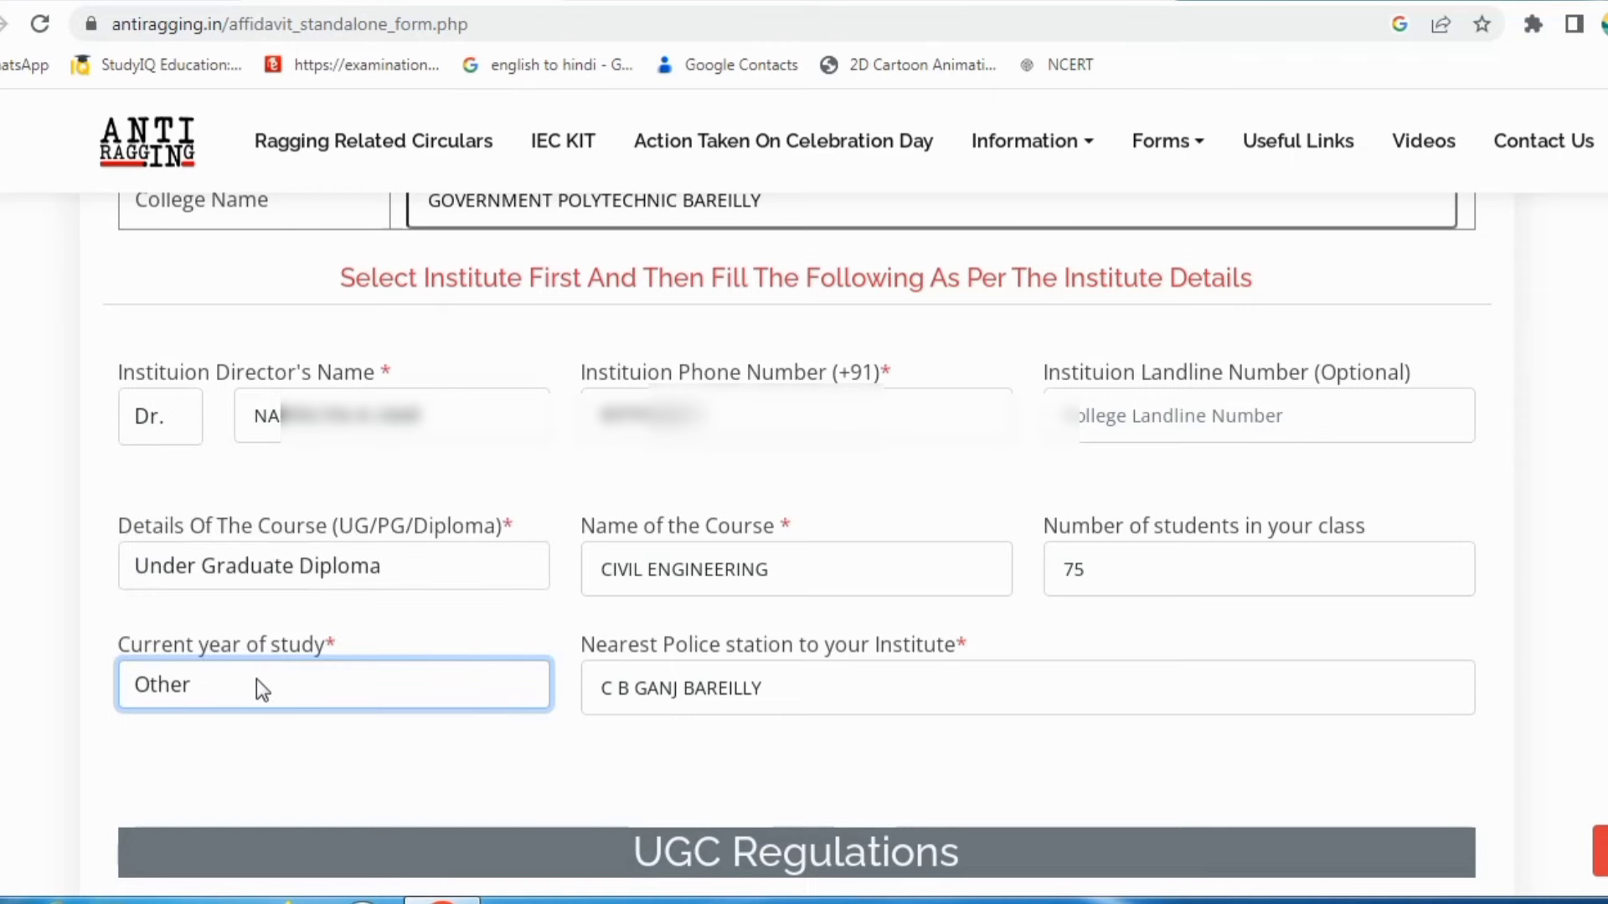
{"action": "left_click", "coordinate": [256, 679]}
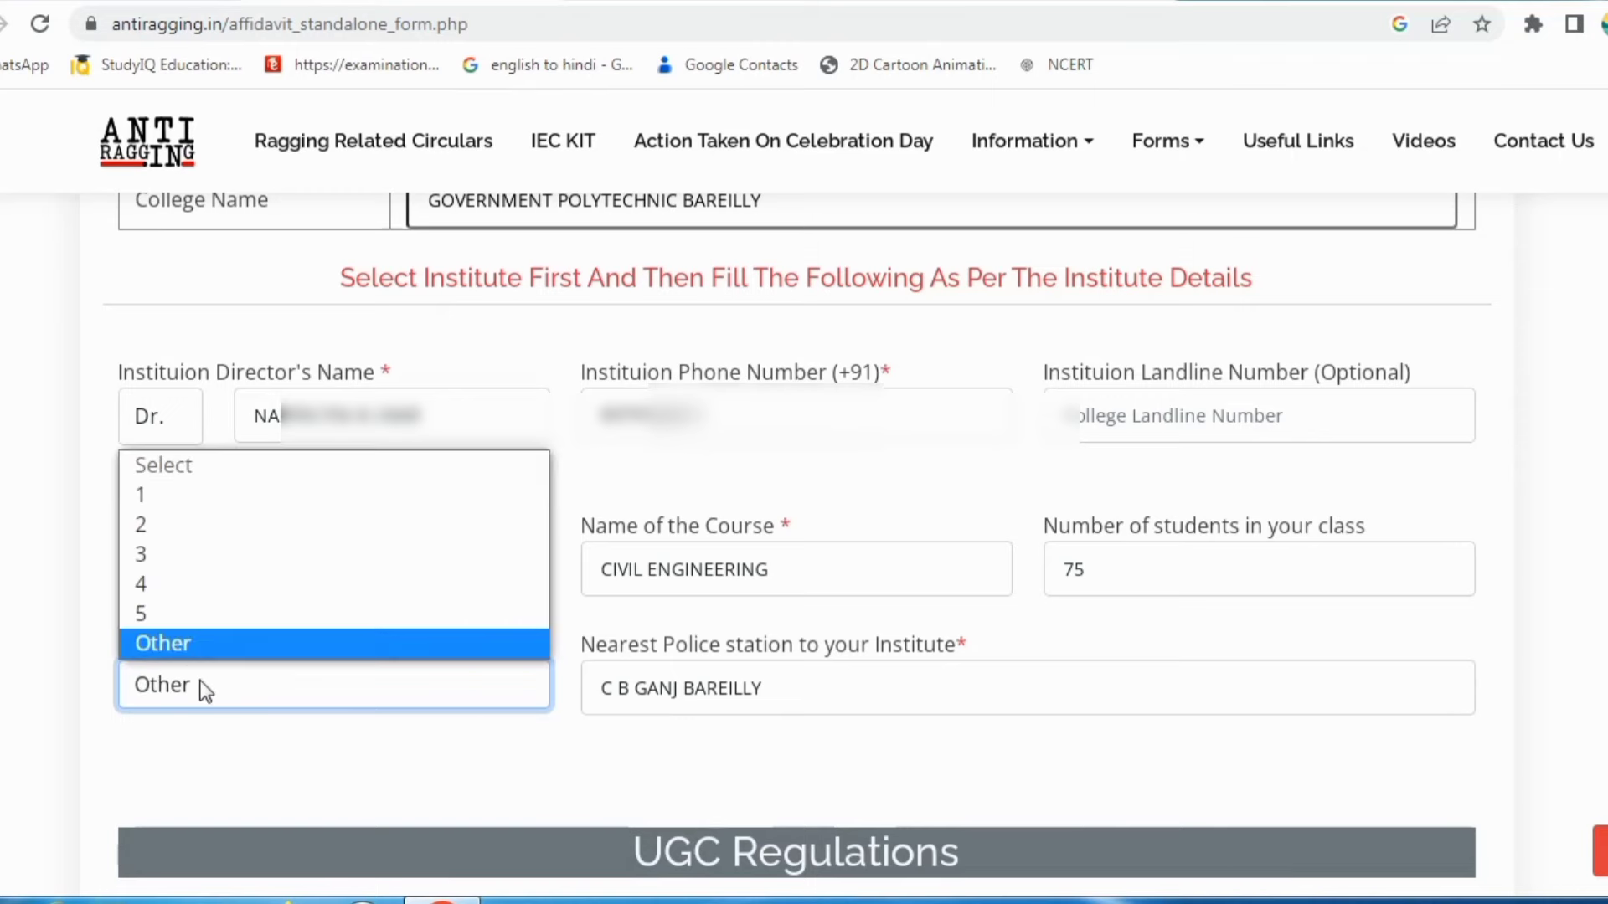
{"action": "left_click", "coordinate": [203, 687]}
{"action": "left_click", "coordinate": [195, 679]}
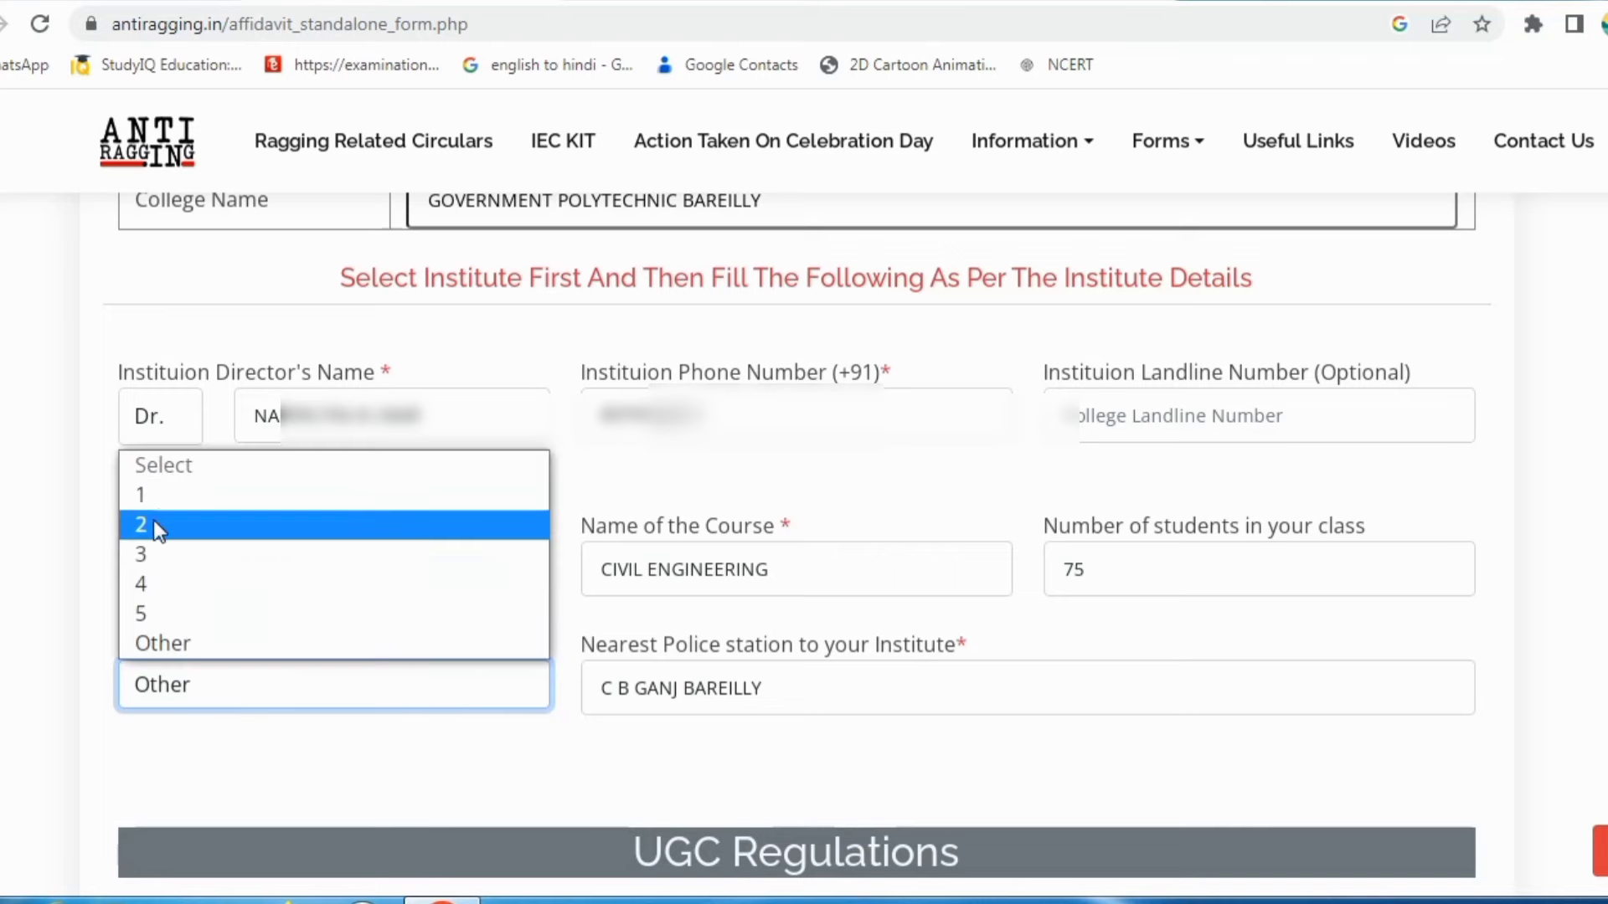
{"action": "left_click", "coordinate": [165, 503]}
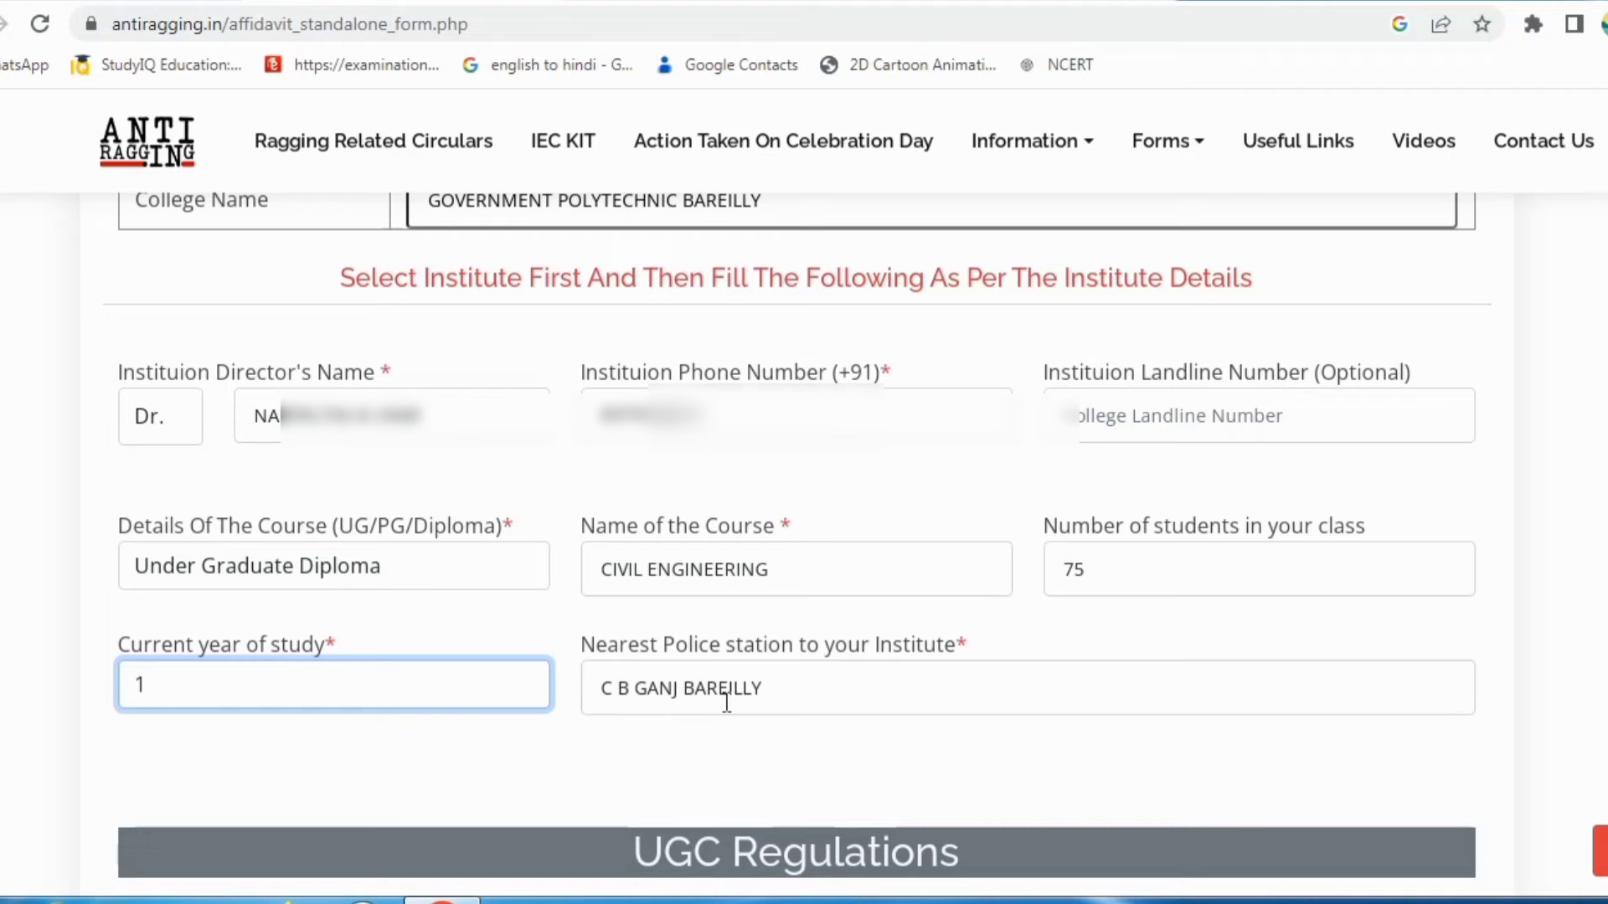
Step: Scroll down to the UGC Regulations declarations and their checkboxes
{"action": "scroll", "coordinate": [727, 704], "scroll_direction": "down", "scroll_amount": 3}
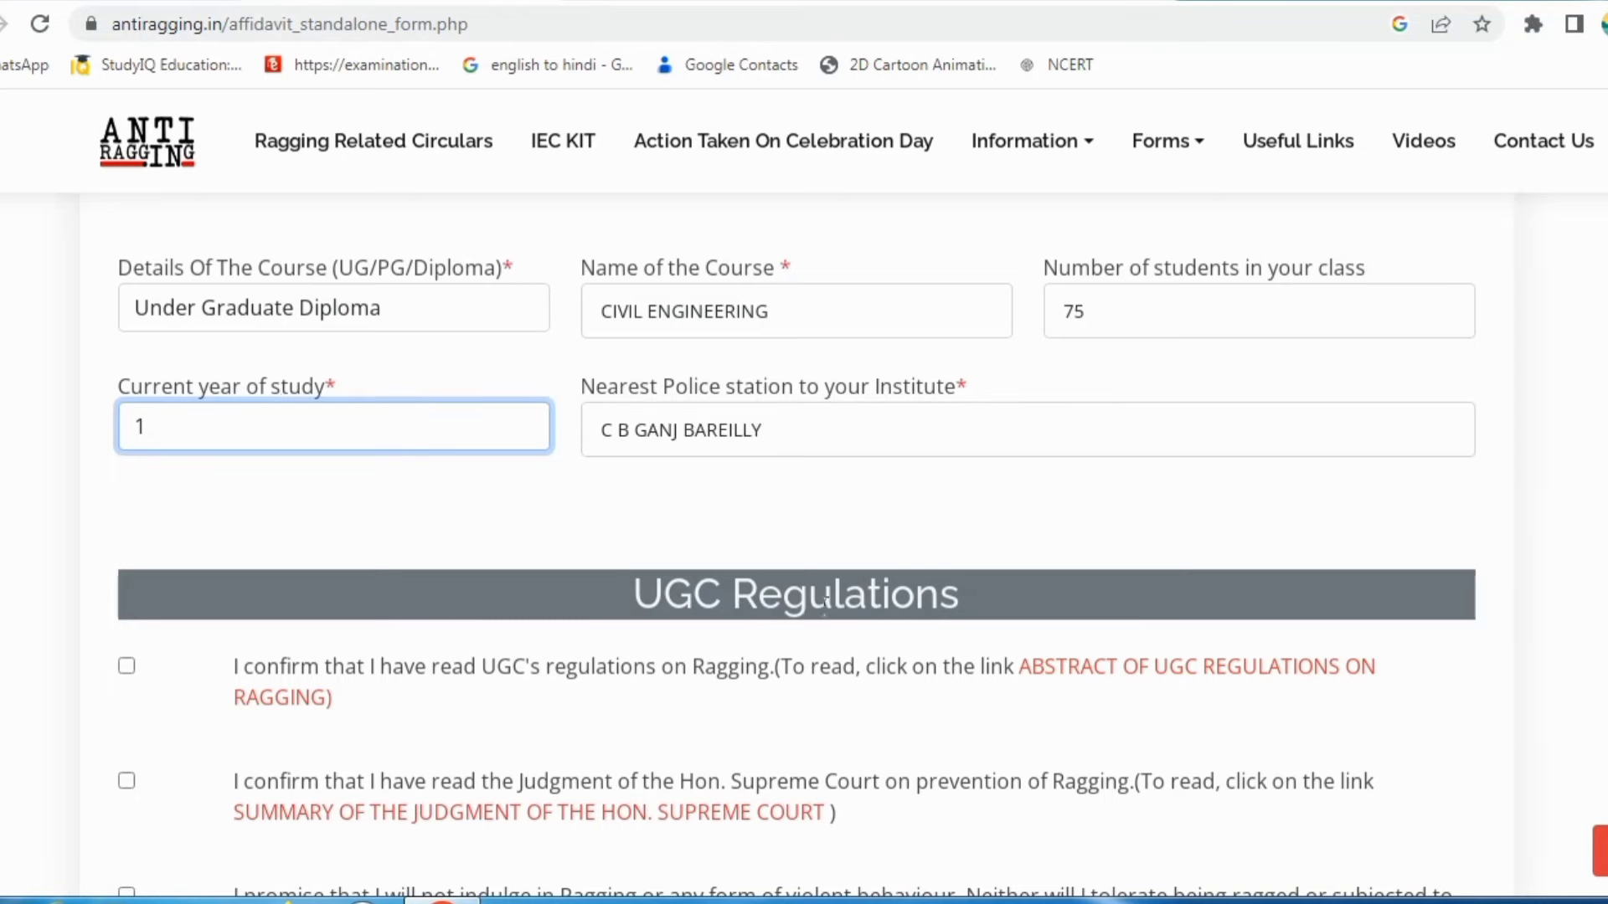
{"action": "scroll", "coordinate": [534, 633], "scroll_direction": "down", "scroll_amount": 5}
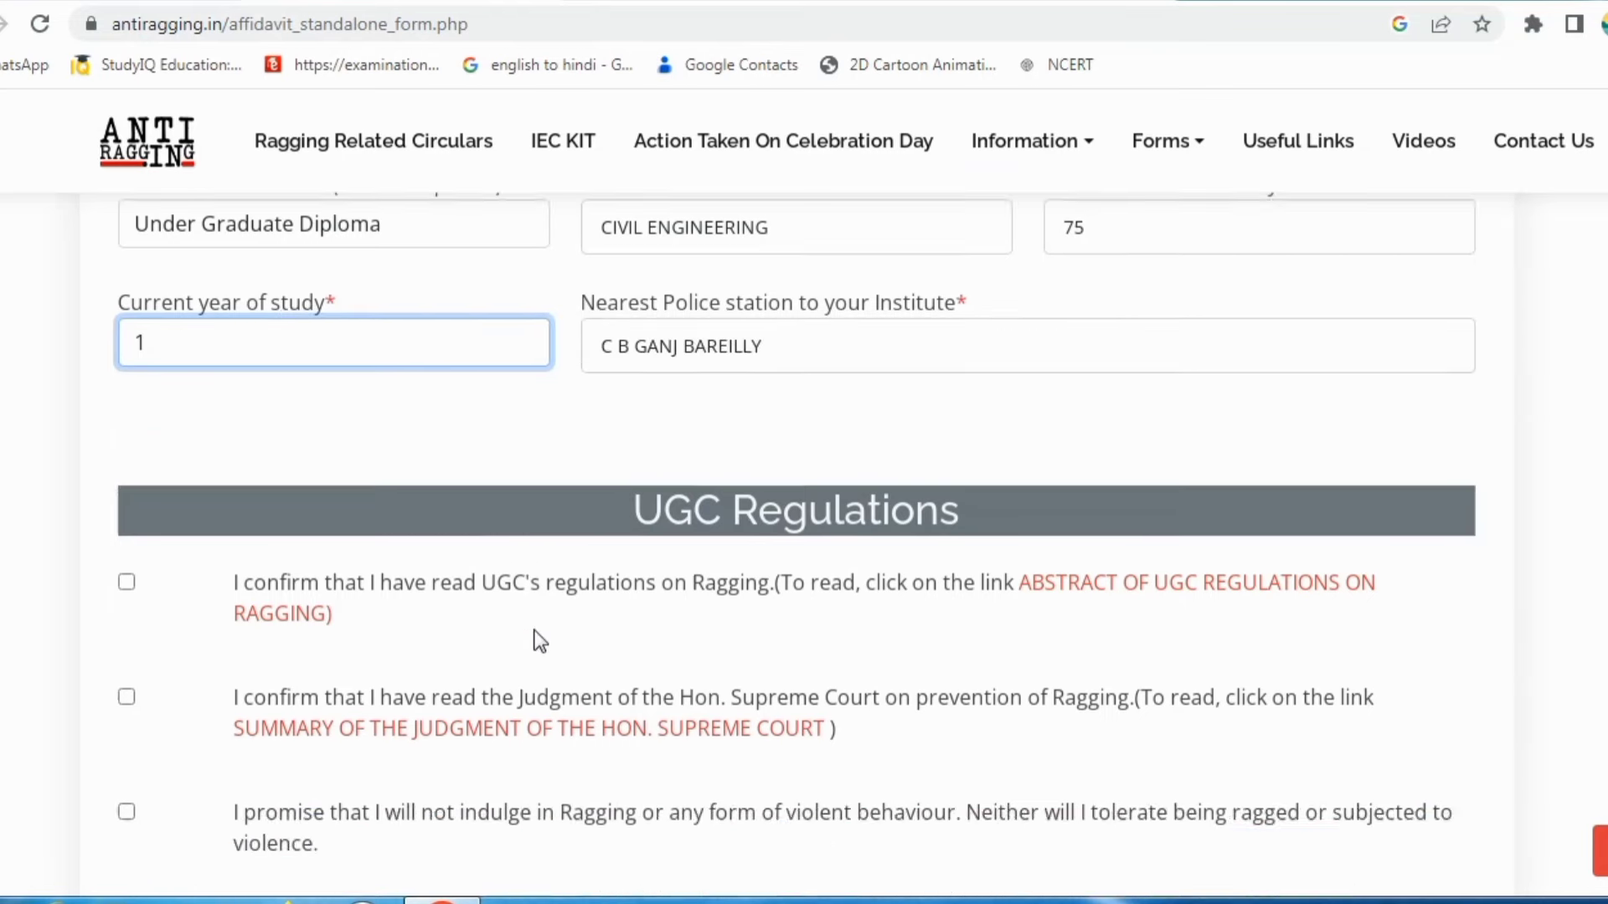
{"action": "scroll", "coordinate": [534, 632], "scroll_direction": "up", "scroll_amount": 2}
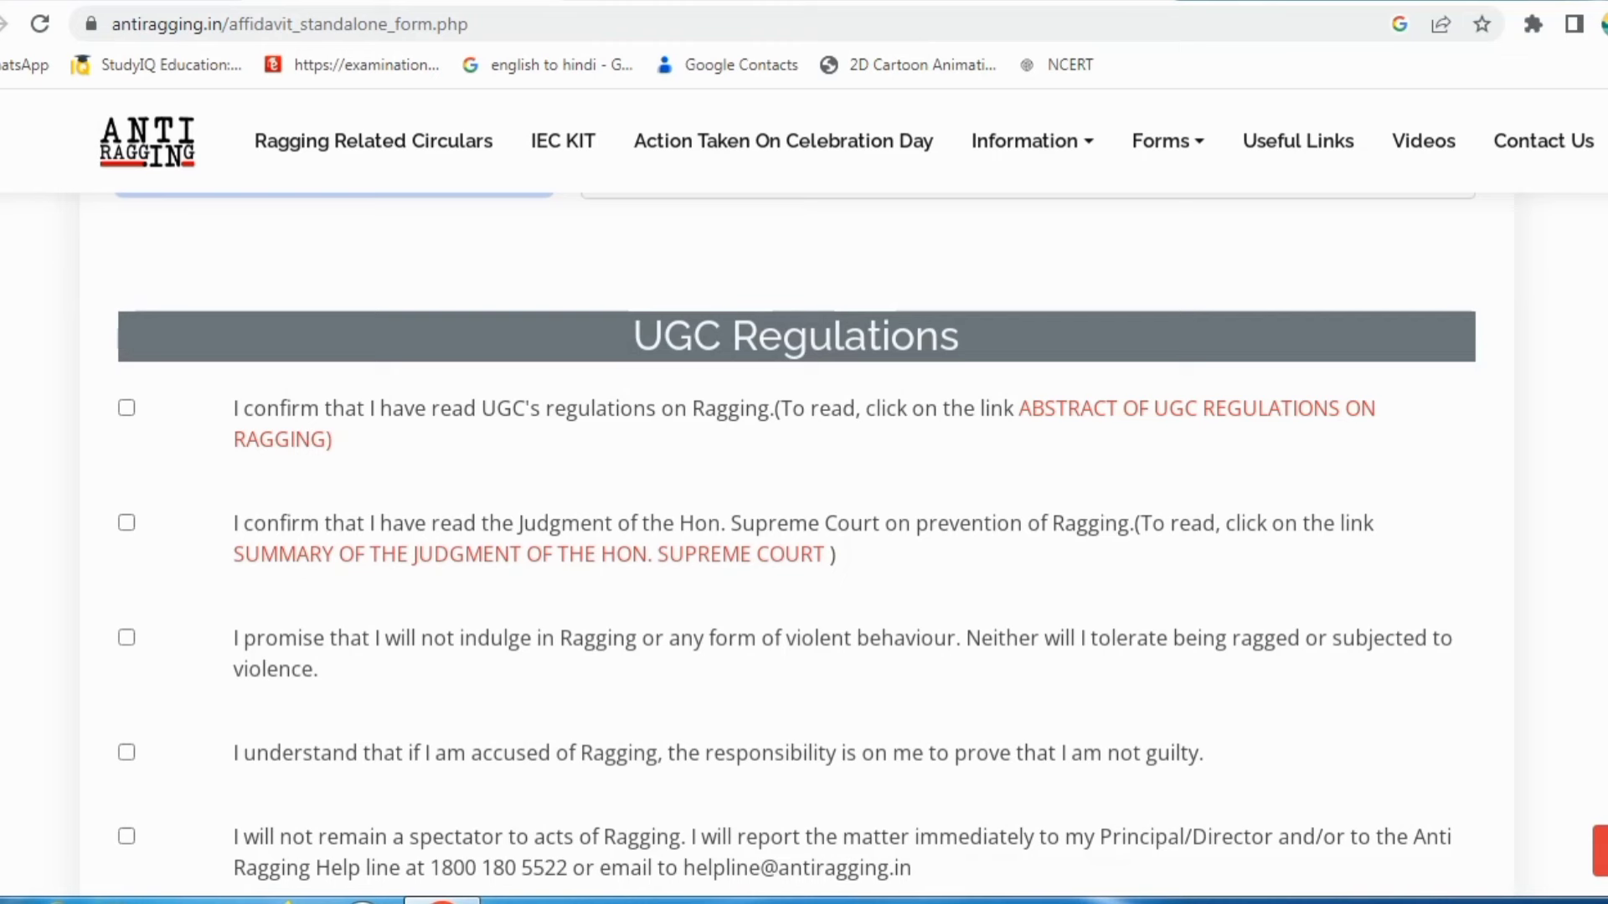
Step: Tick the declarations for the UGC regulations, Supreme Court judgment, no ragging and burden of proof
{"action": "left_click", "coordinate": [127, 410]}
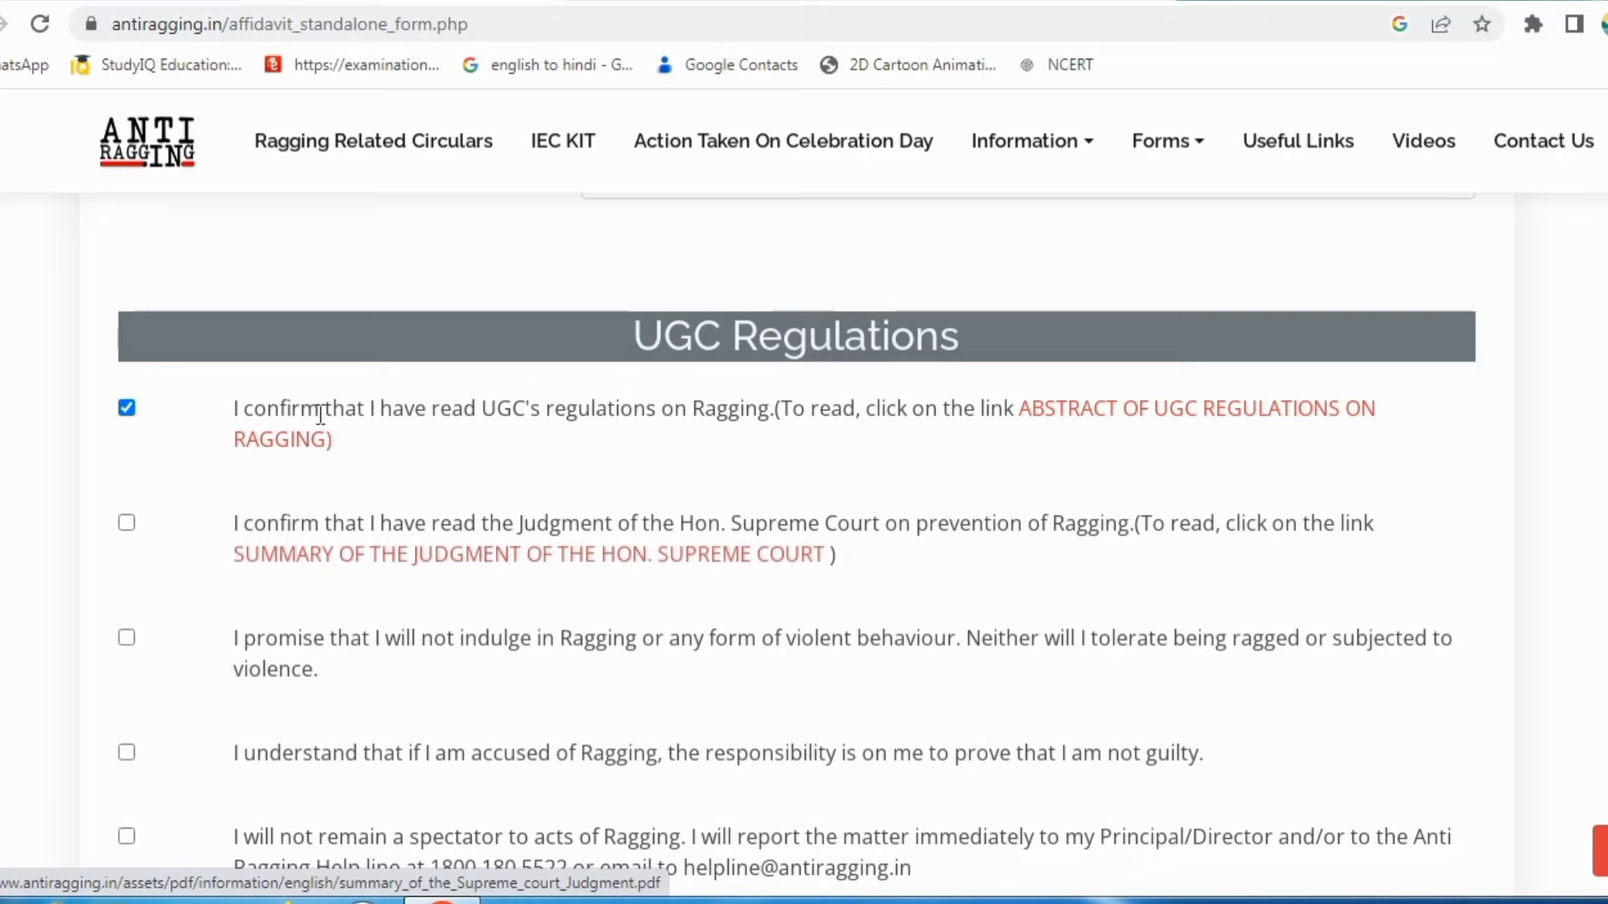
{"action": "left_click", "coordinate": [125, 524]}
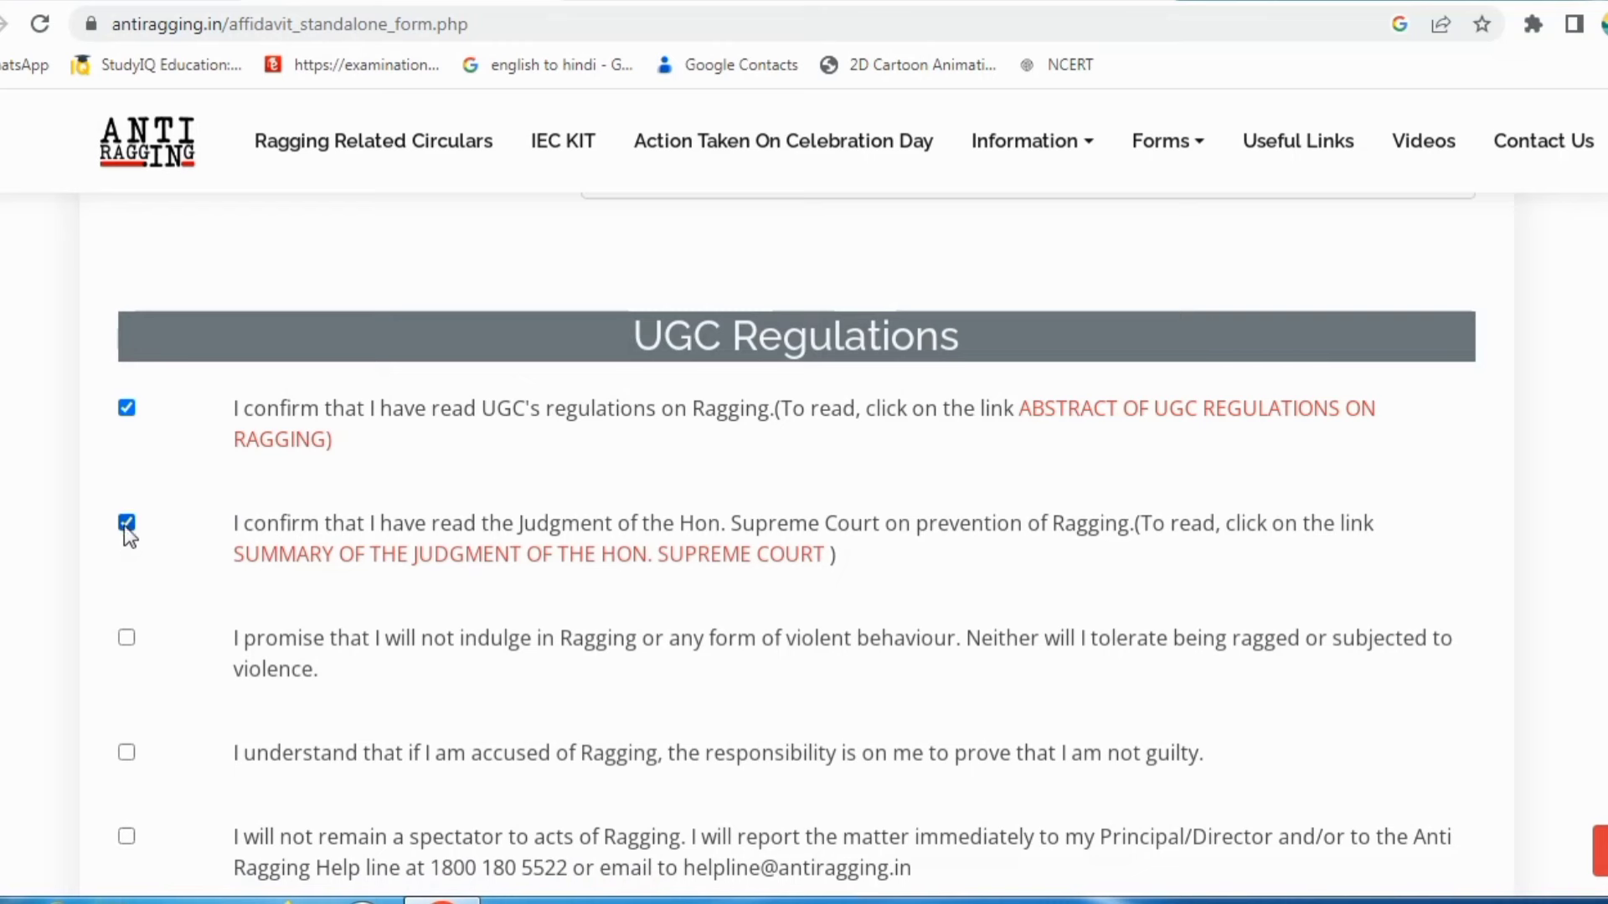
{"action": "left_click", "coordinate": [125, 637]}
{"action": "left_click", "coordinate": [128, 753]}
Step: Tick the pledge 'I will not remain a spectator to acts of Ragging'
{"action": "scroll", "coordinate": [263, 805], "scroll_direction": "down", "scroll_amount": 3}
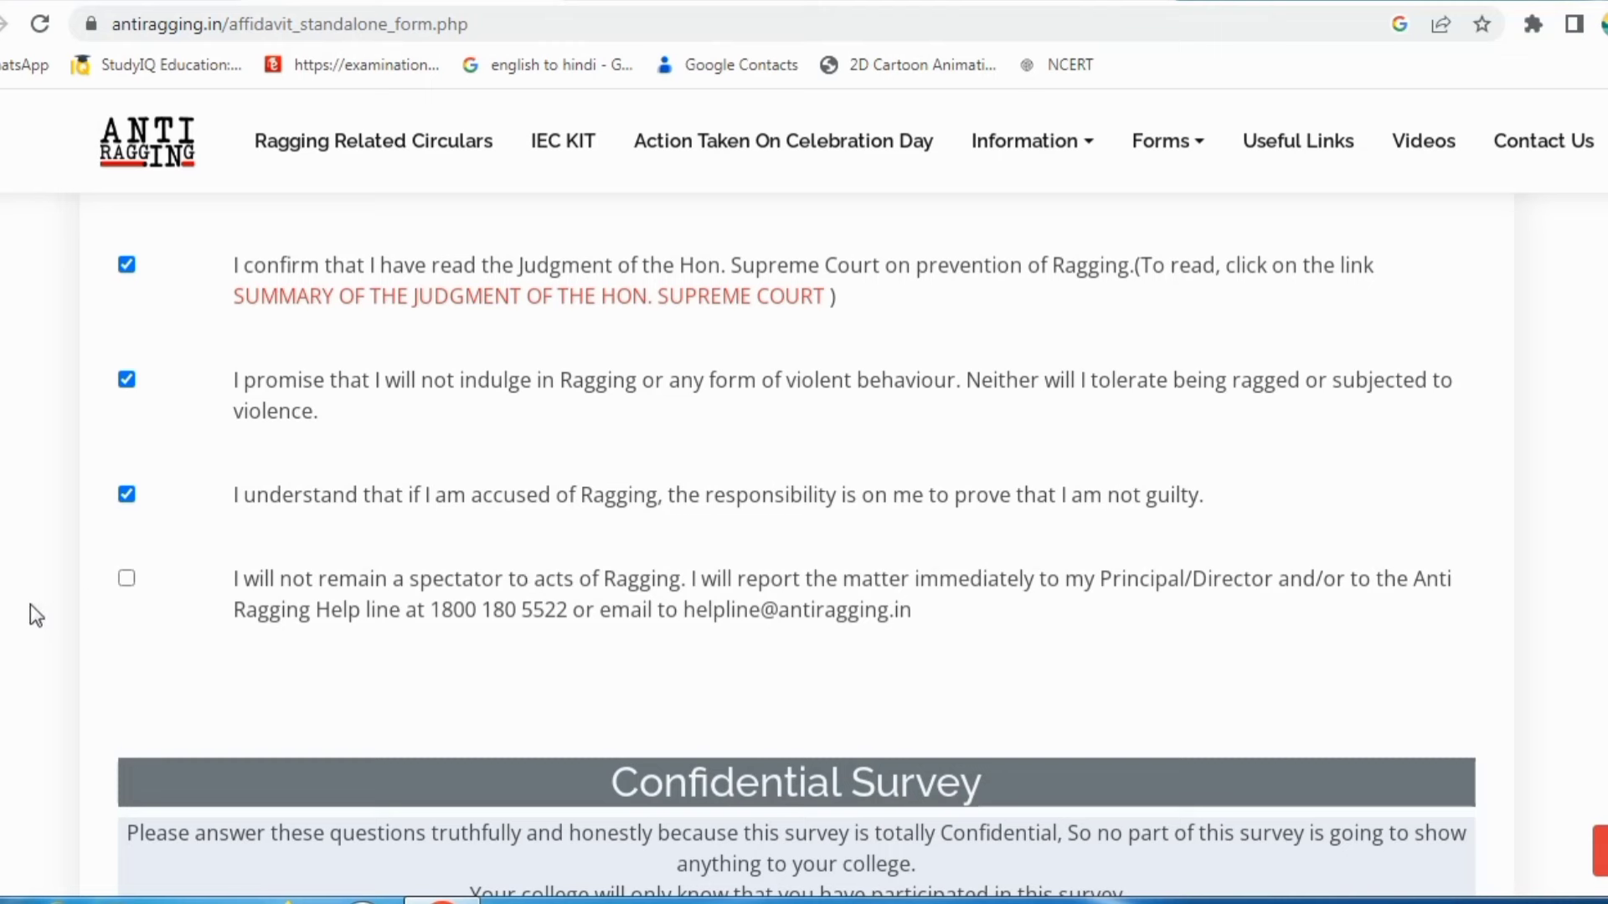
{"action": "left_click", "coordinate": [124, 580]}
Step: Scroll down to the Confidential Survey's three ragging questions
{"action": "scroll", "coordinate": [536, 595], "scroll_direction": "down", "scroll_amount": 6}
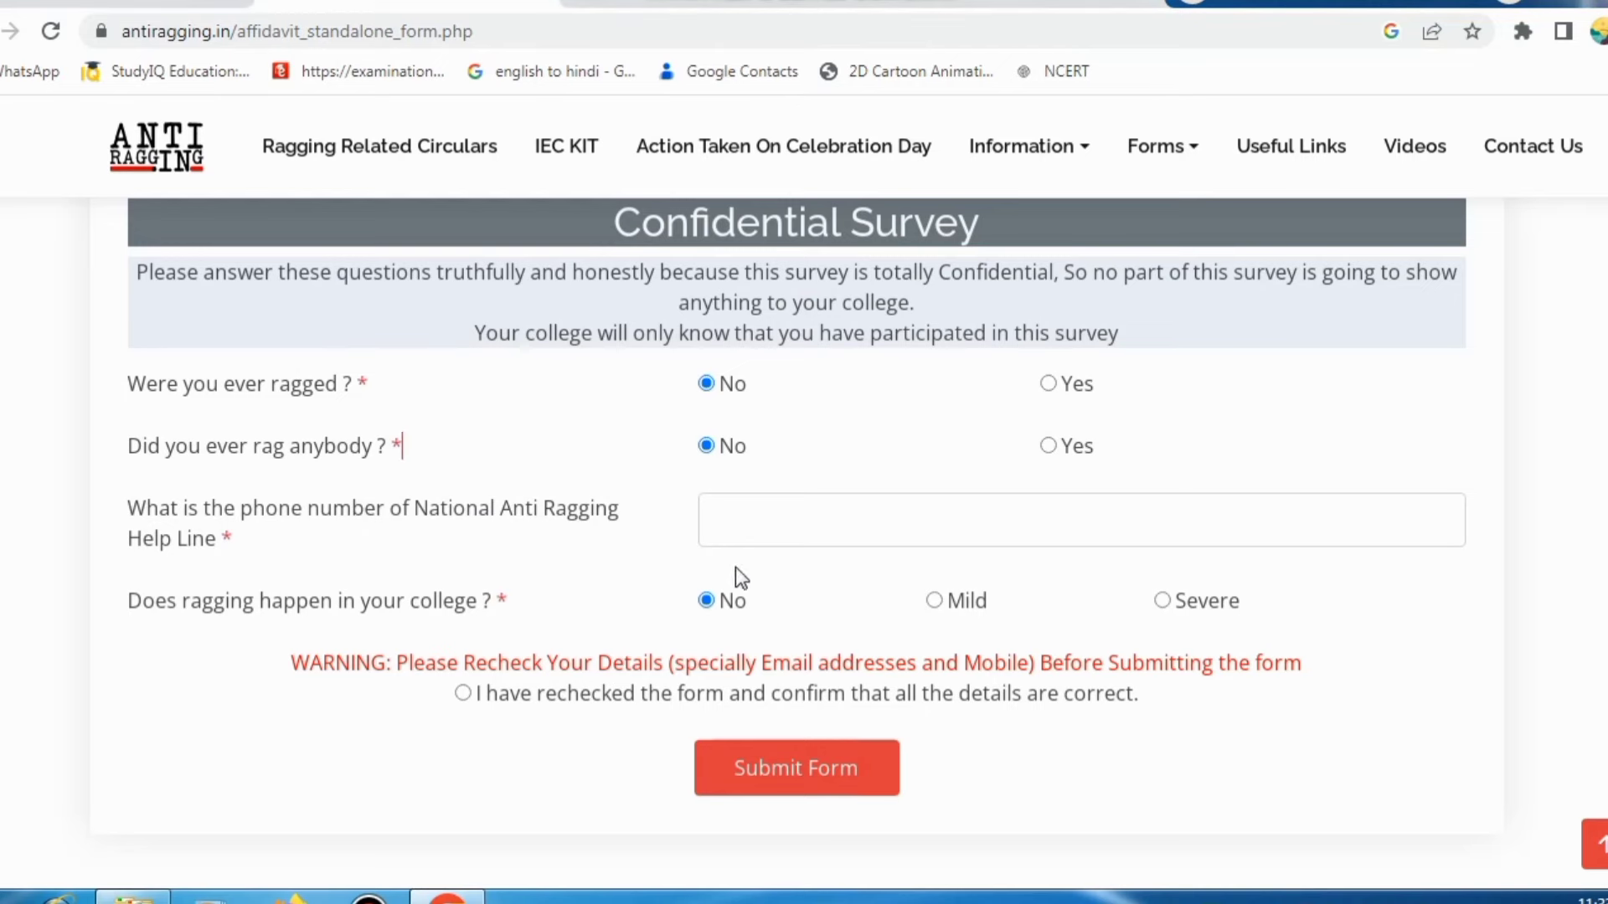
{"action": "scroll", "coordinate": [1224, 493], "scroll_direction": "up", "scroll_amount": 5}
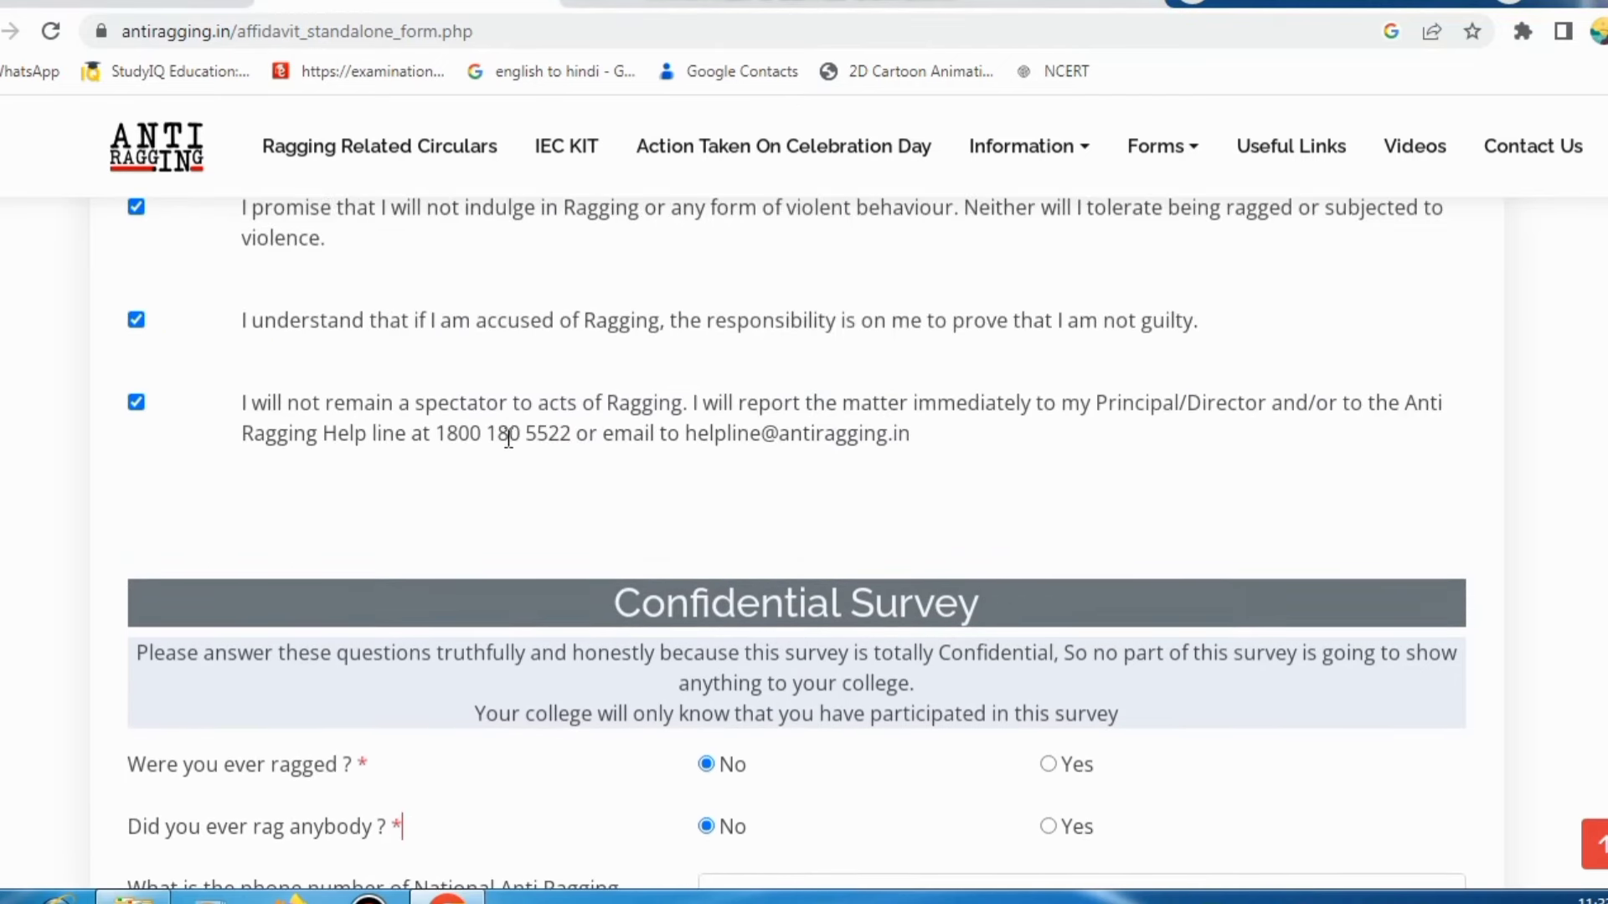
{"action": "left_click_drag", "start_coordinate": [436, 433], "coordinate": [574, 436]}
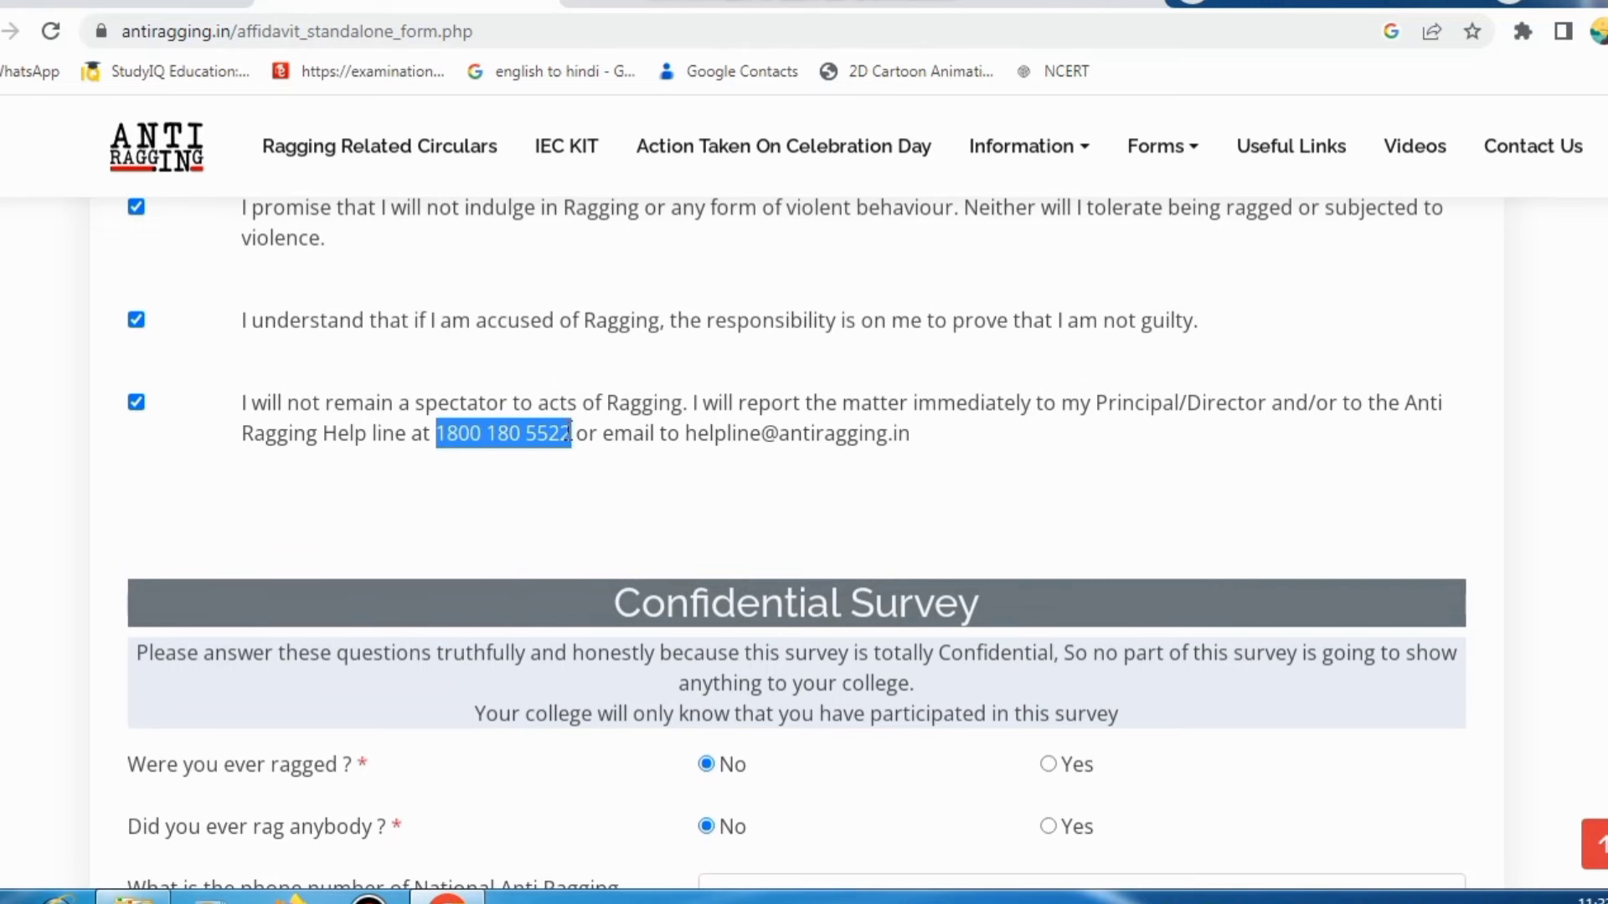
{"action": "scroll", "coordinate": [624, 514], "scroll_direction": "down", "scroll_amount": 5}
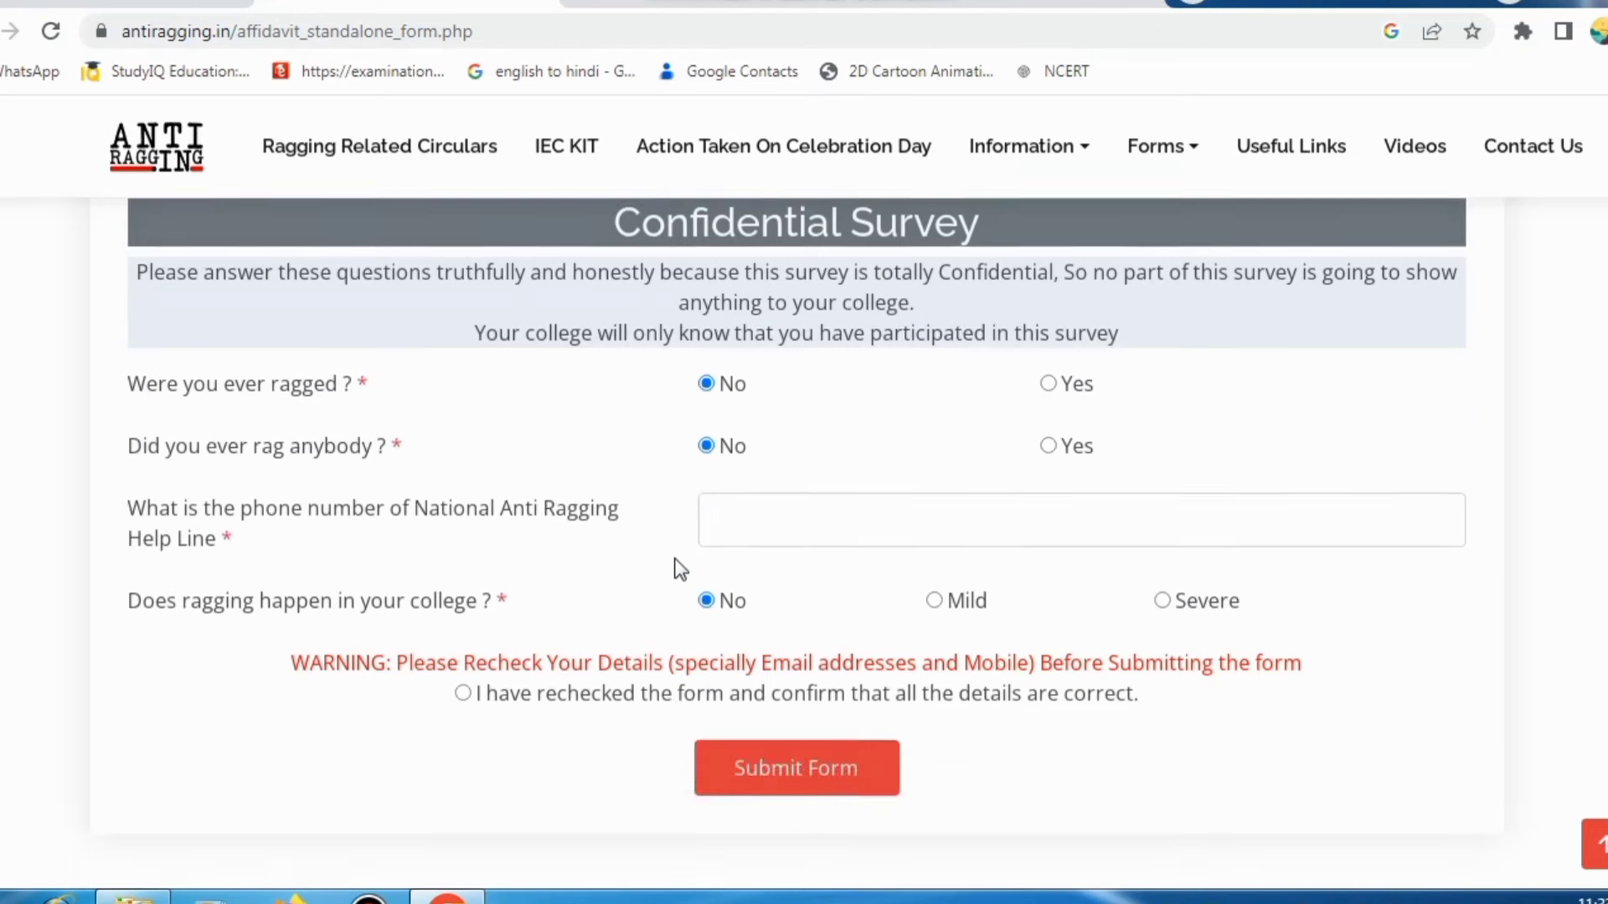
{"action": "left_click", "coordinate": [710, 525]}
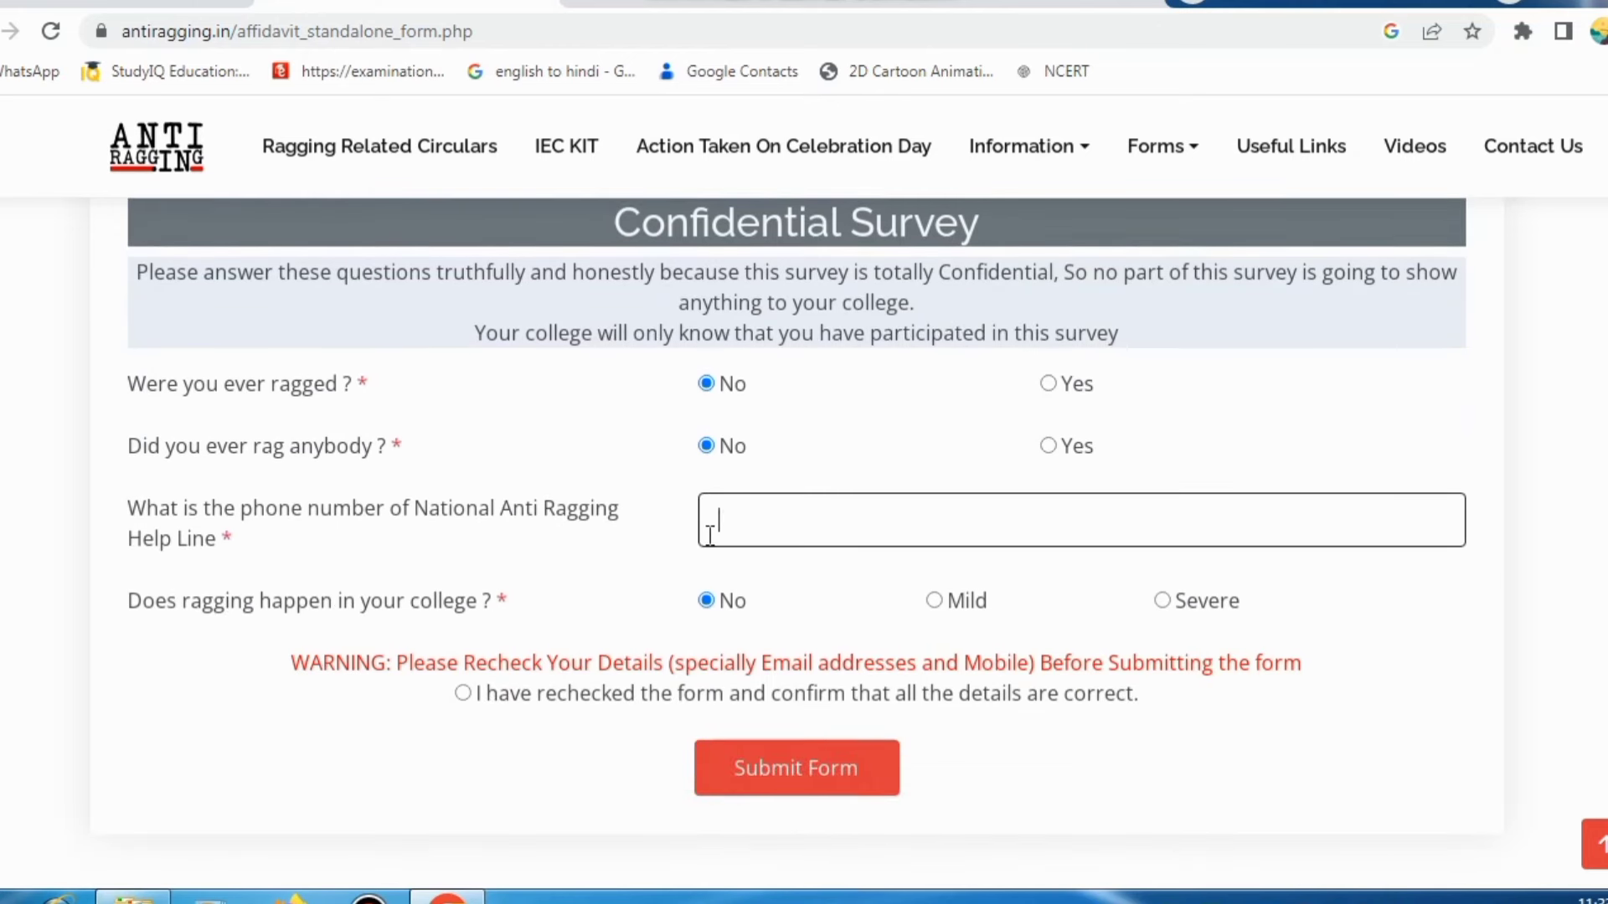
{"action": "key", "text": "ctrl+v"}
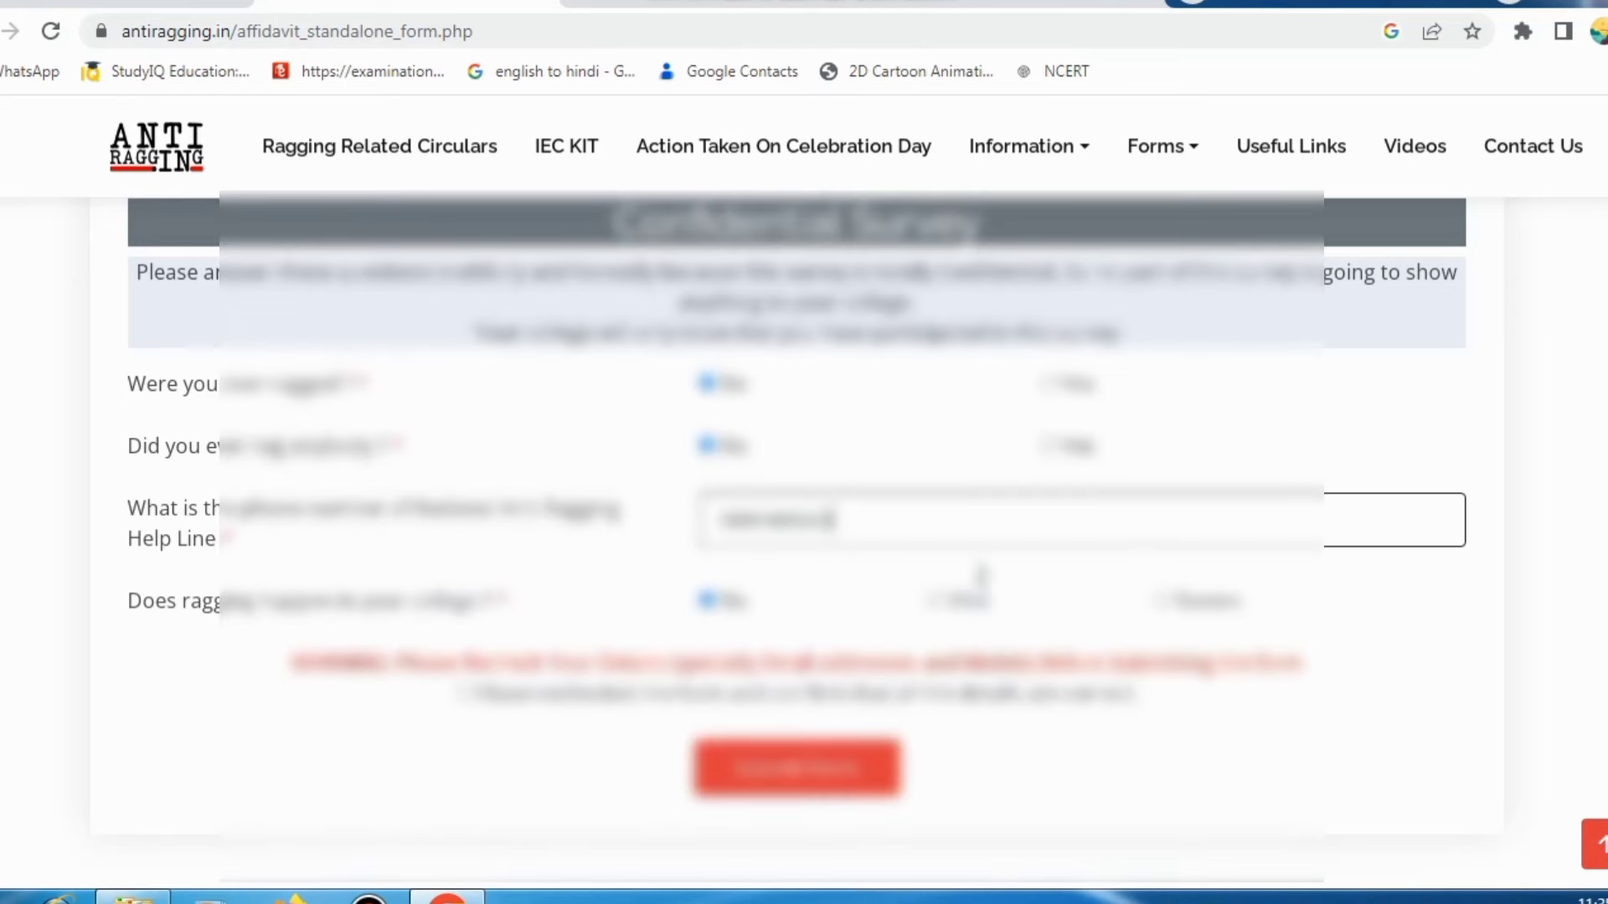
{"action": "scroll", "coordinate": [983, 577], "scroll_direction": "up", "scroll_amount": 10}
{"action": "scroll", "coordinate": [1055, 517], "scroll_direction": "up", "scroll_amount": 20}
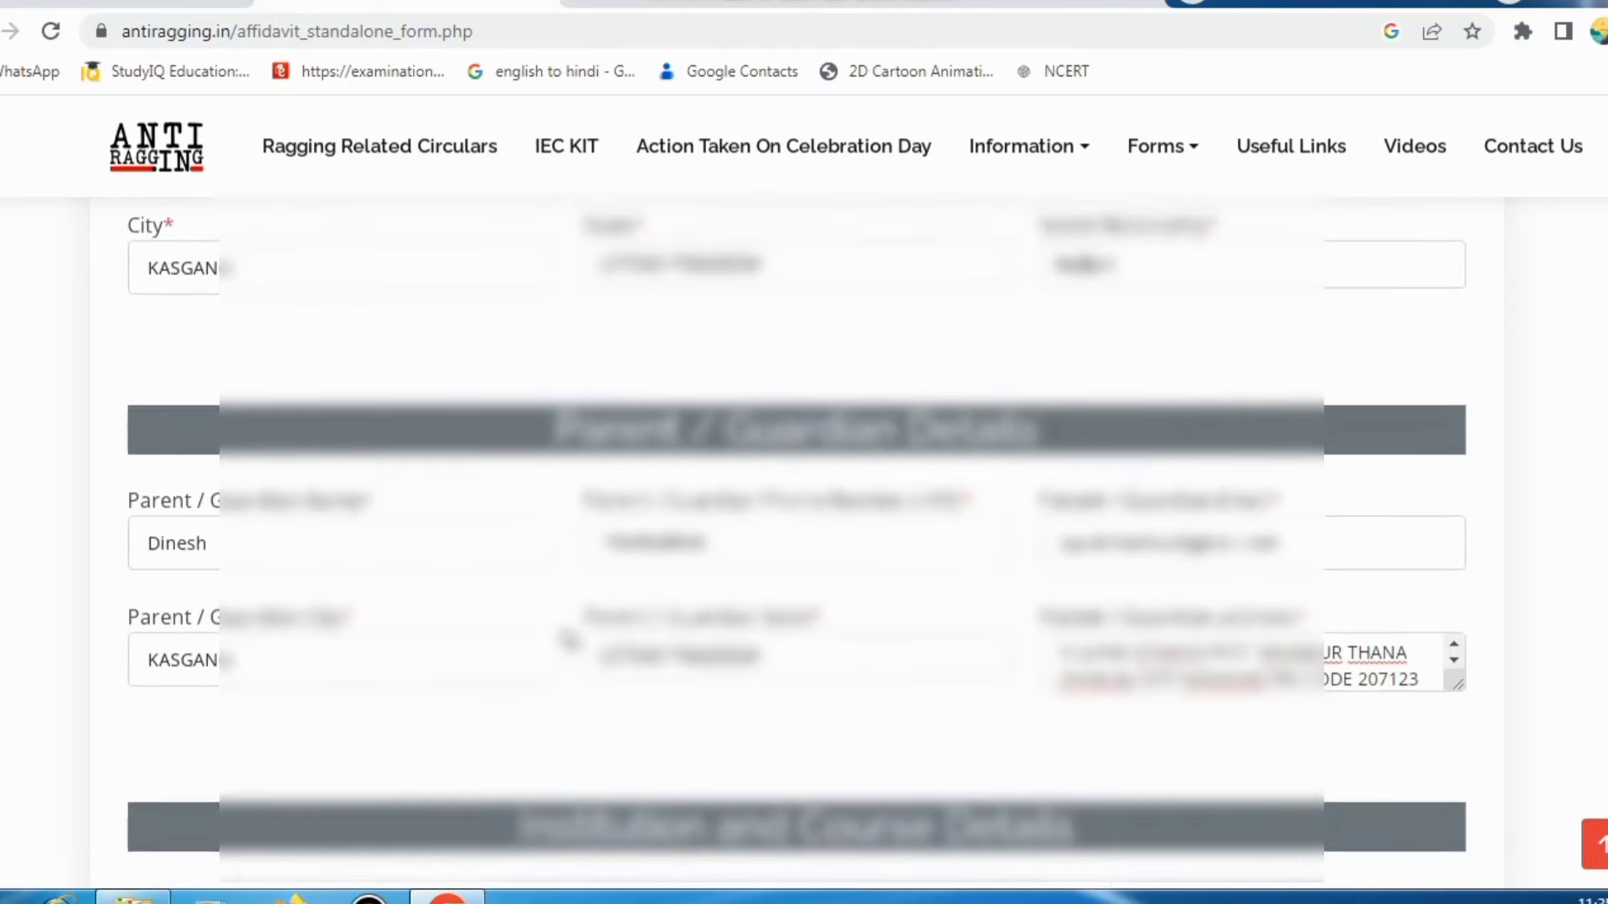
{"action": "scroll", "coordinate": [586, 649], "scroll_direction": "down", "scroll_amount": 5}
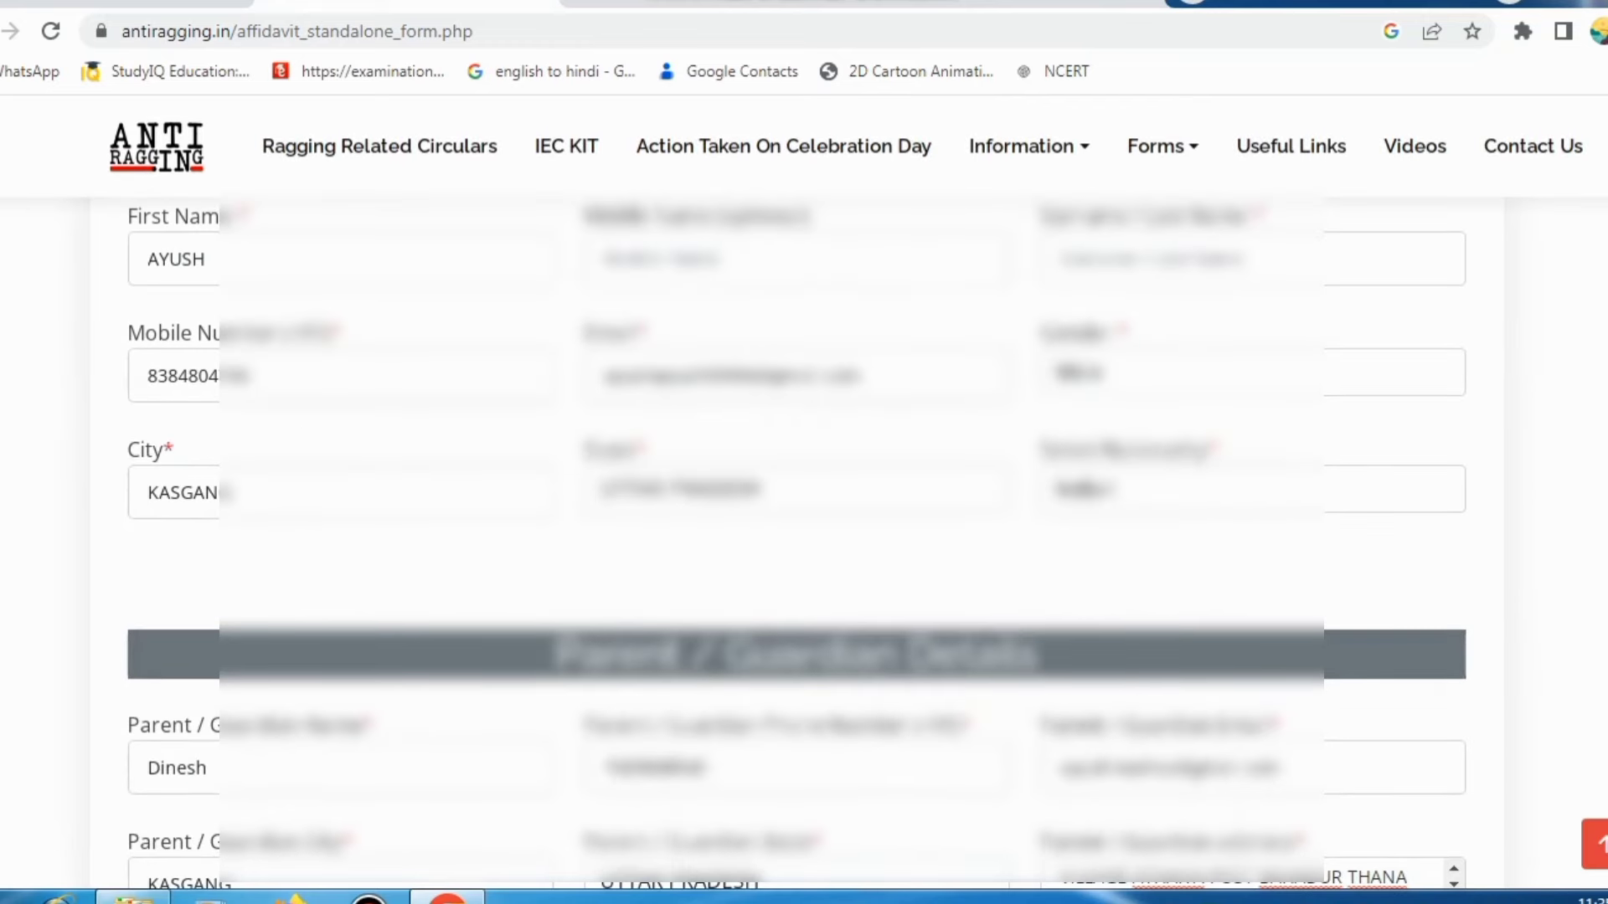
{"action": "scroll", "coordinate": [609, 524], "scroll_direction": "down", "scroll_amount": 1}
{"action": "scroll", "coordinate": [610, 524], "scroll_direction": "down", "scroll_amount": 1}
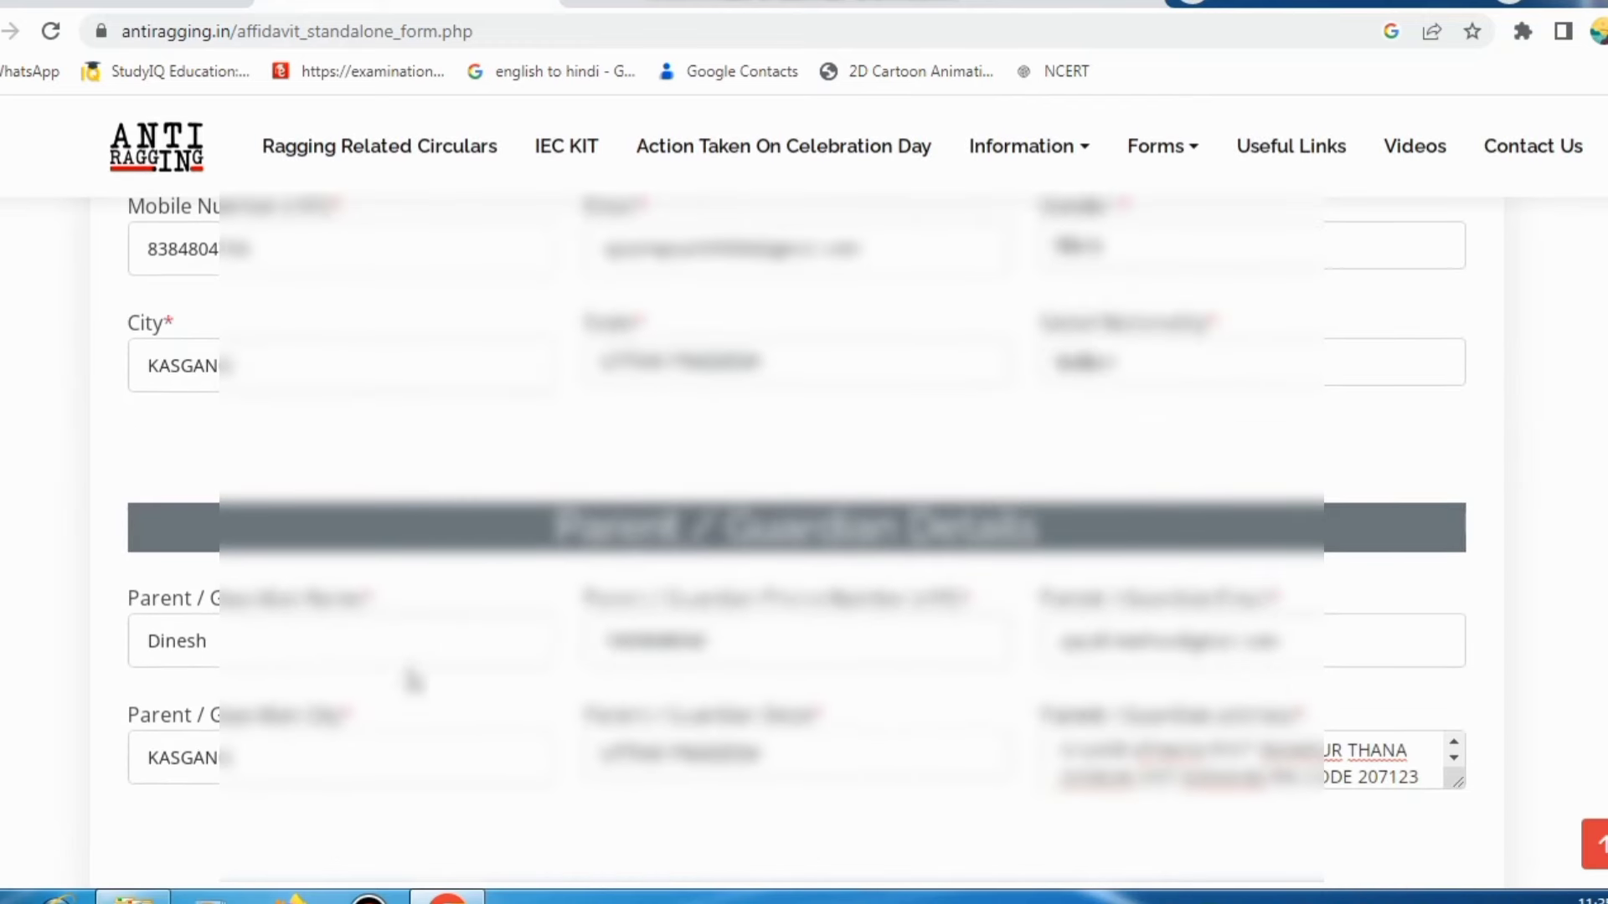
{"action": "scroll", "coordinate": [709, 659], "scroll_direction": "down", "scroll_amount": 20}
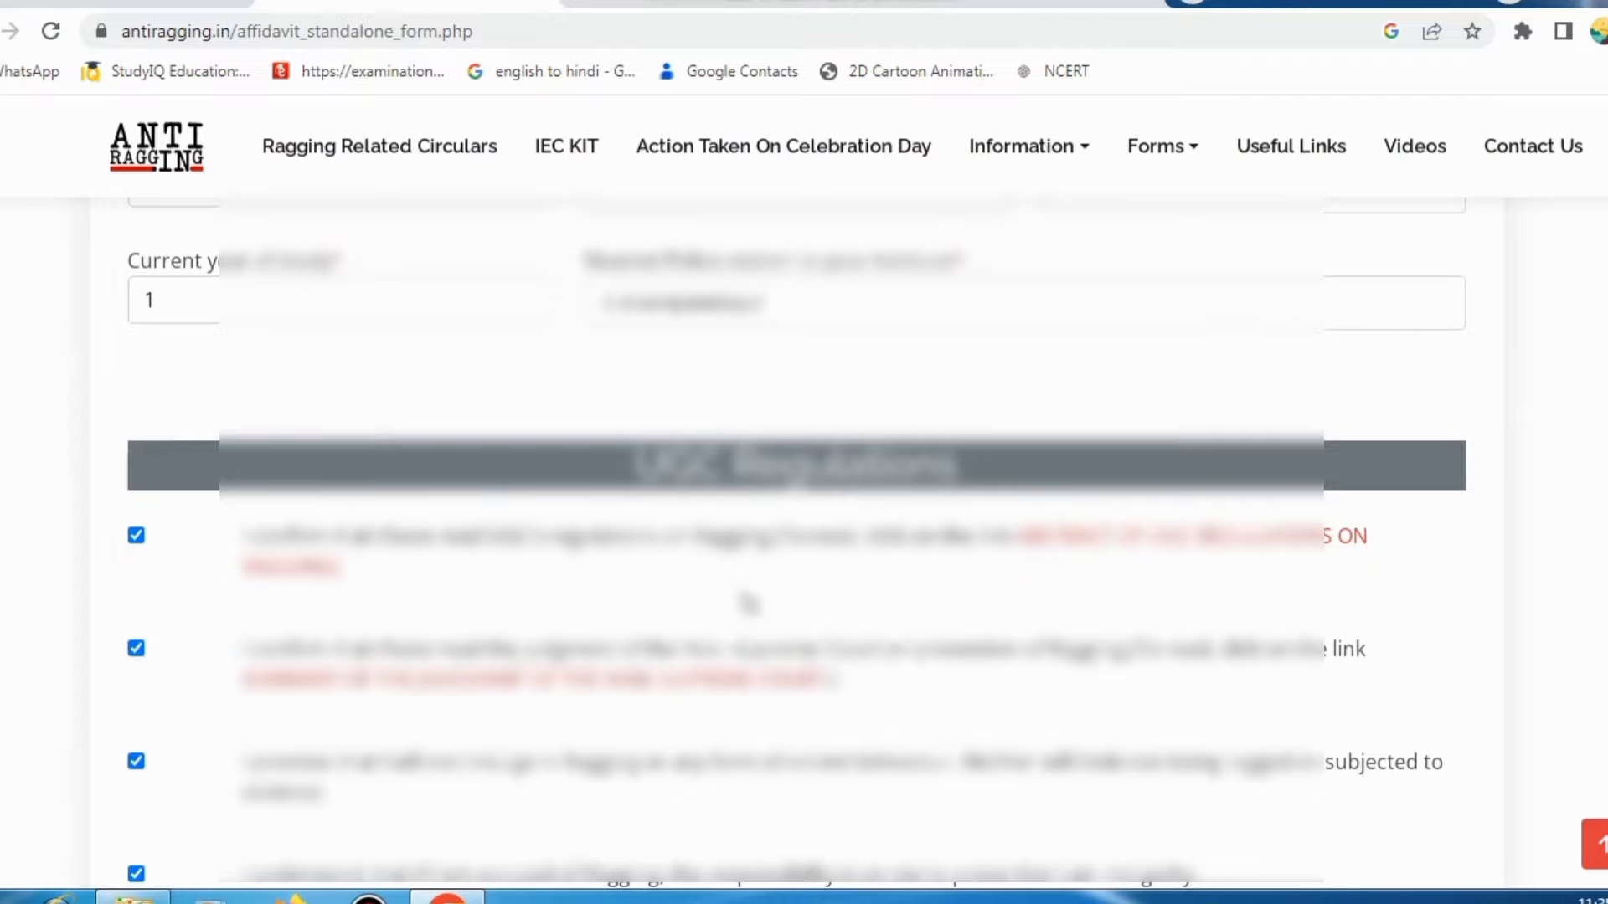
{"action": "scroll", "coordinate": [711, 670], "scroll_direction": "down", "scroll_amount": 4}
{"action": "scroll", "coordinate": [596, 485], "scroll_direction": "up", "scroll_amount": 7}
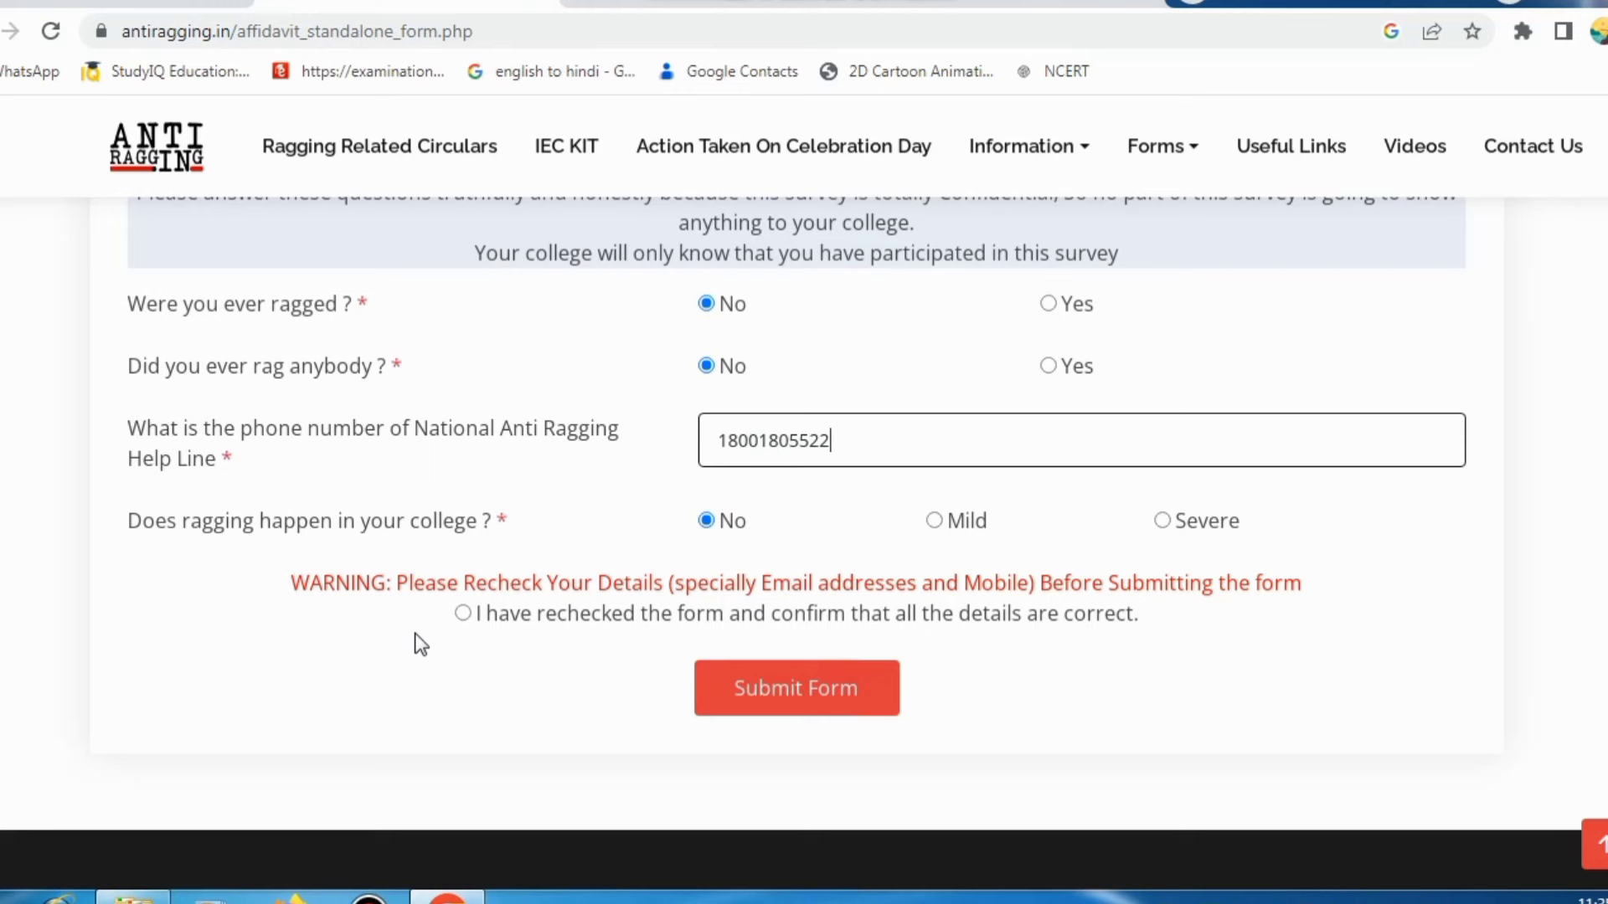
Step: Tick 'I have rechecked the form and confirm that all the details are correct'
{"action": "left_click", "coordinate": [464, 618]}
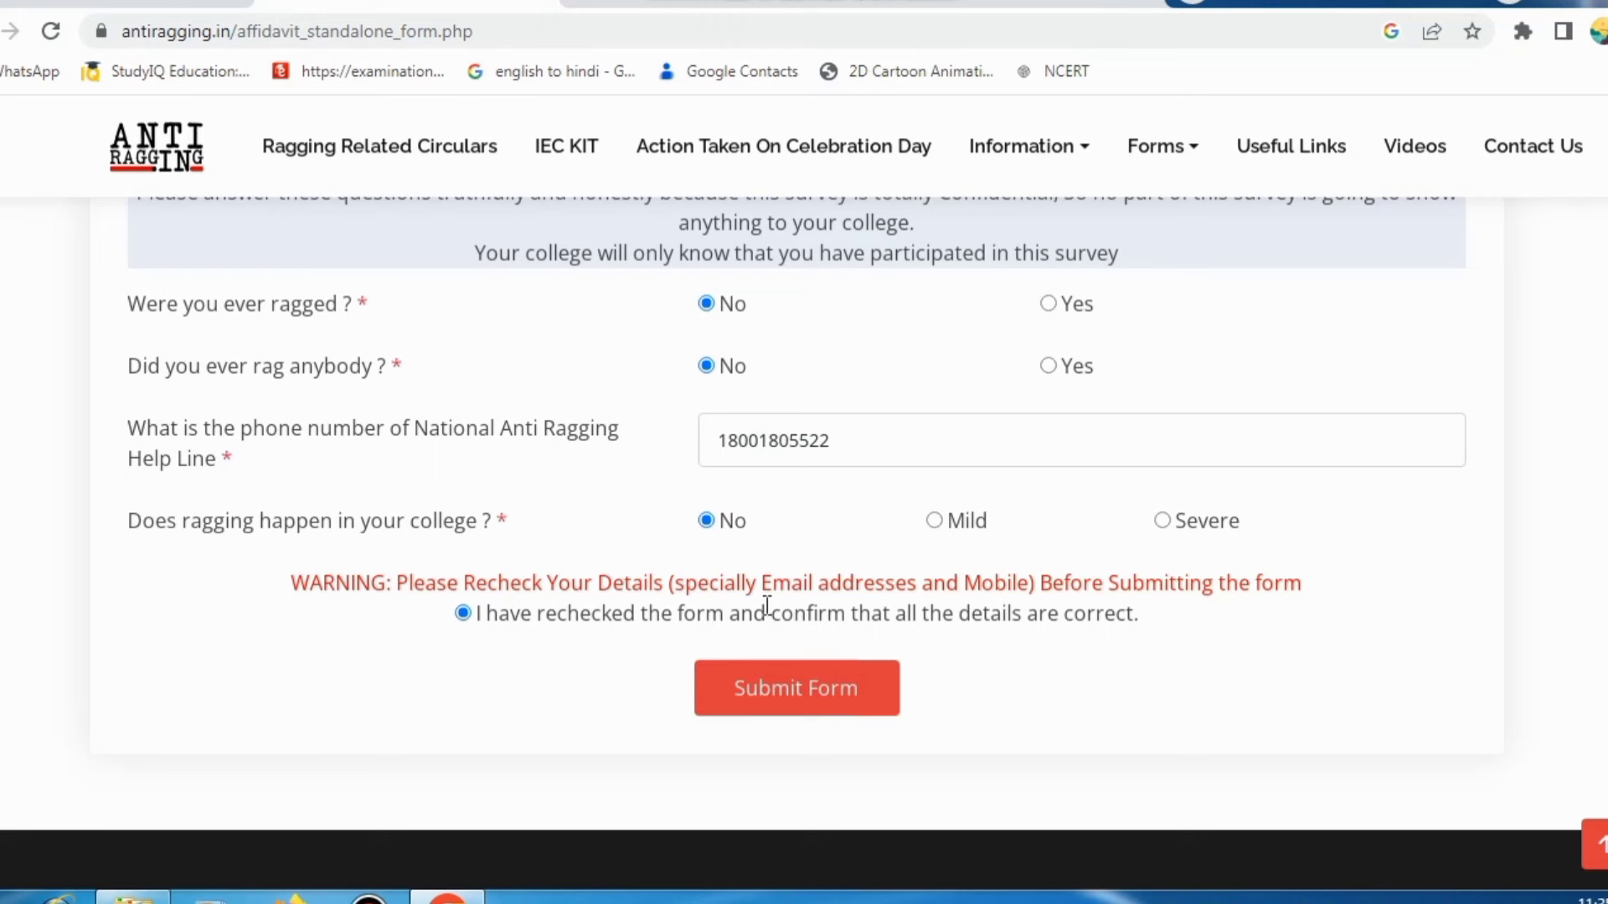
Step: Fill in the student's missing surname and resubmit the affidavit form
{"action": "left_click", "coordinate": [758, 703]}
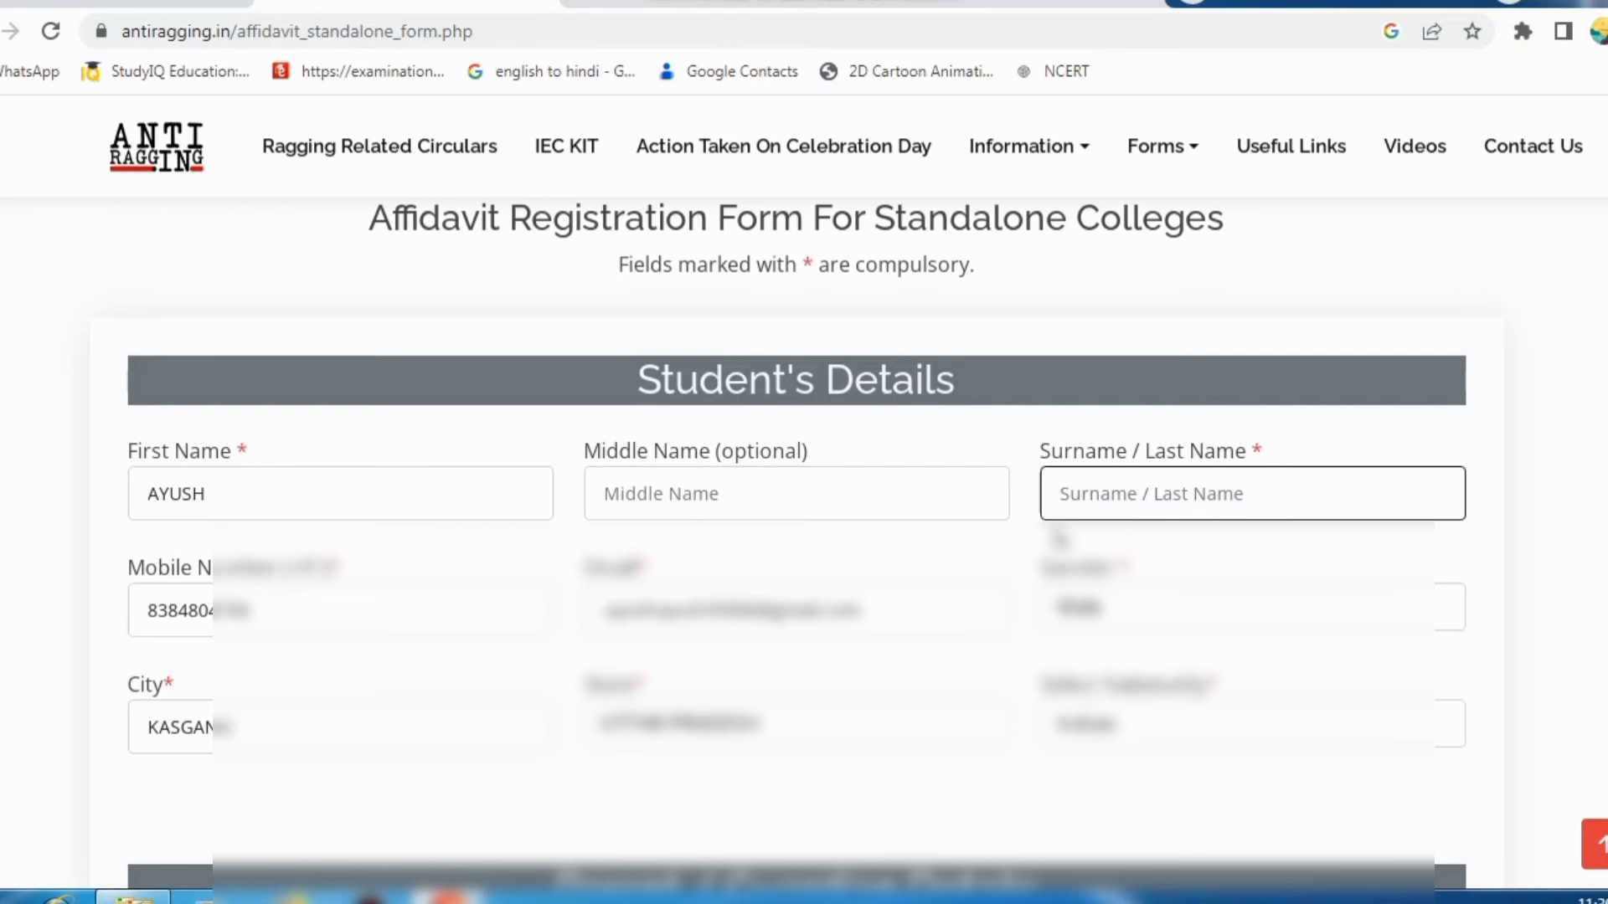
{"action": "type", "text": "KUMAR"}
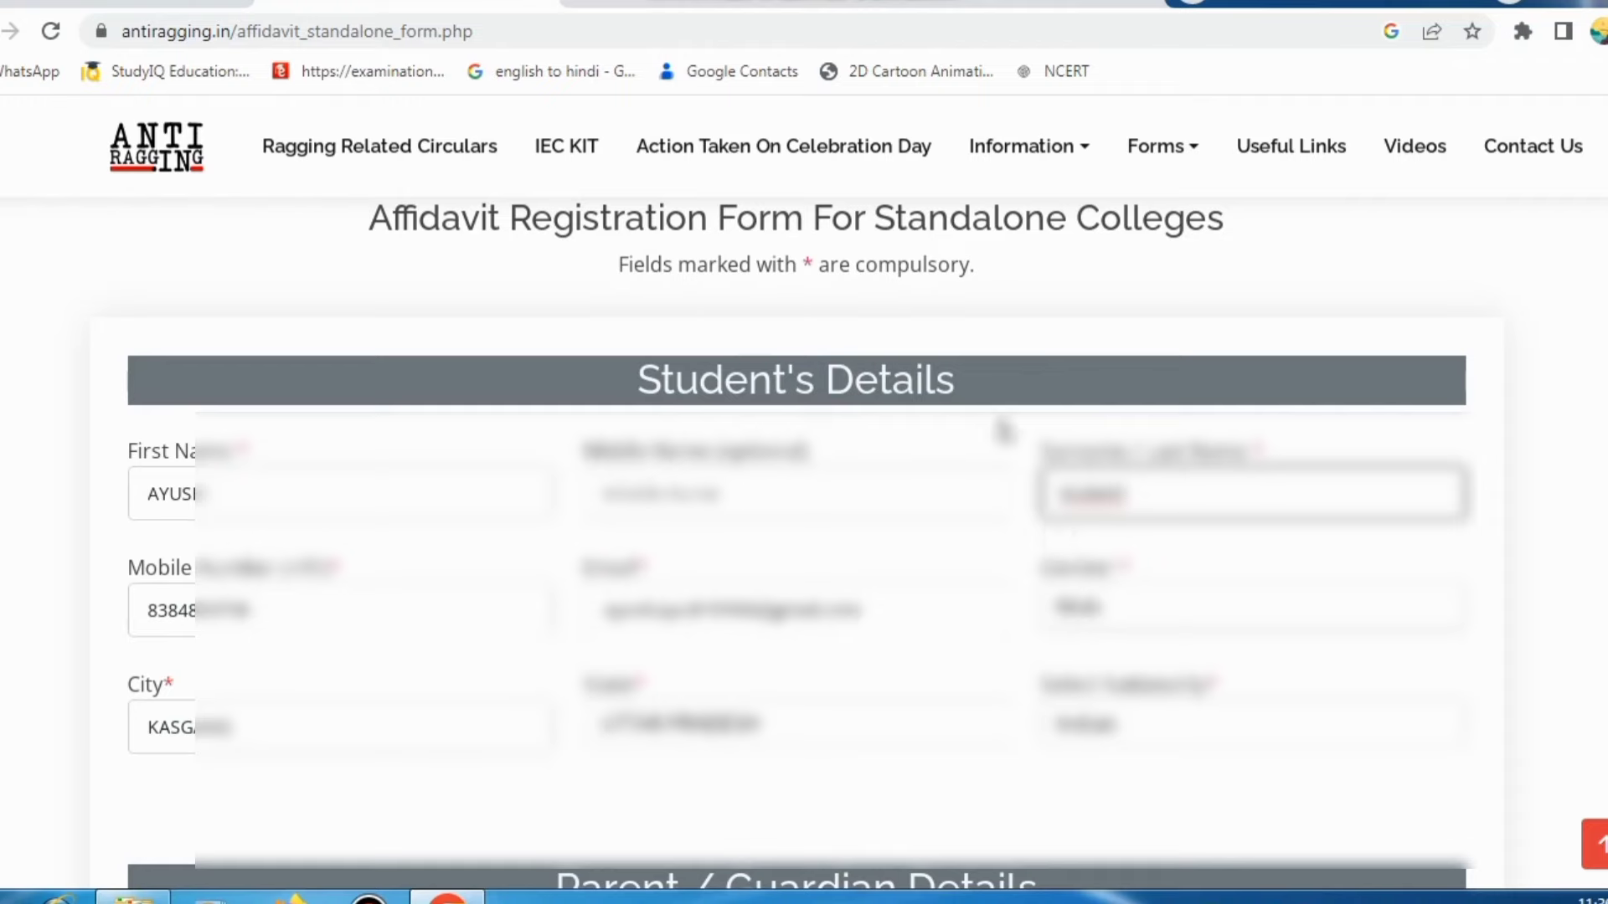
{"action": "scroll", "coordinate": [1005, 427], "scroll_direction": "down", "scroll_amount": 15}
{"action": "scroll", "coordinate": [676, 729], "scroll_direction": "down", "scroll_amount": 12}
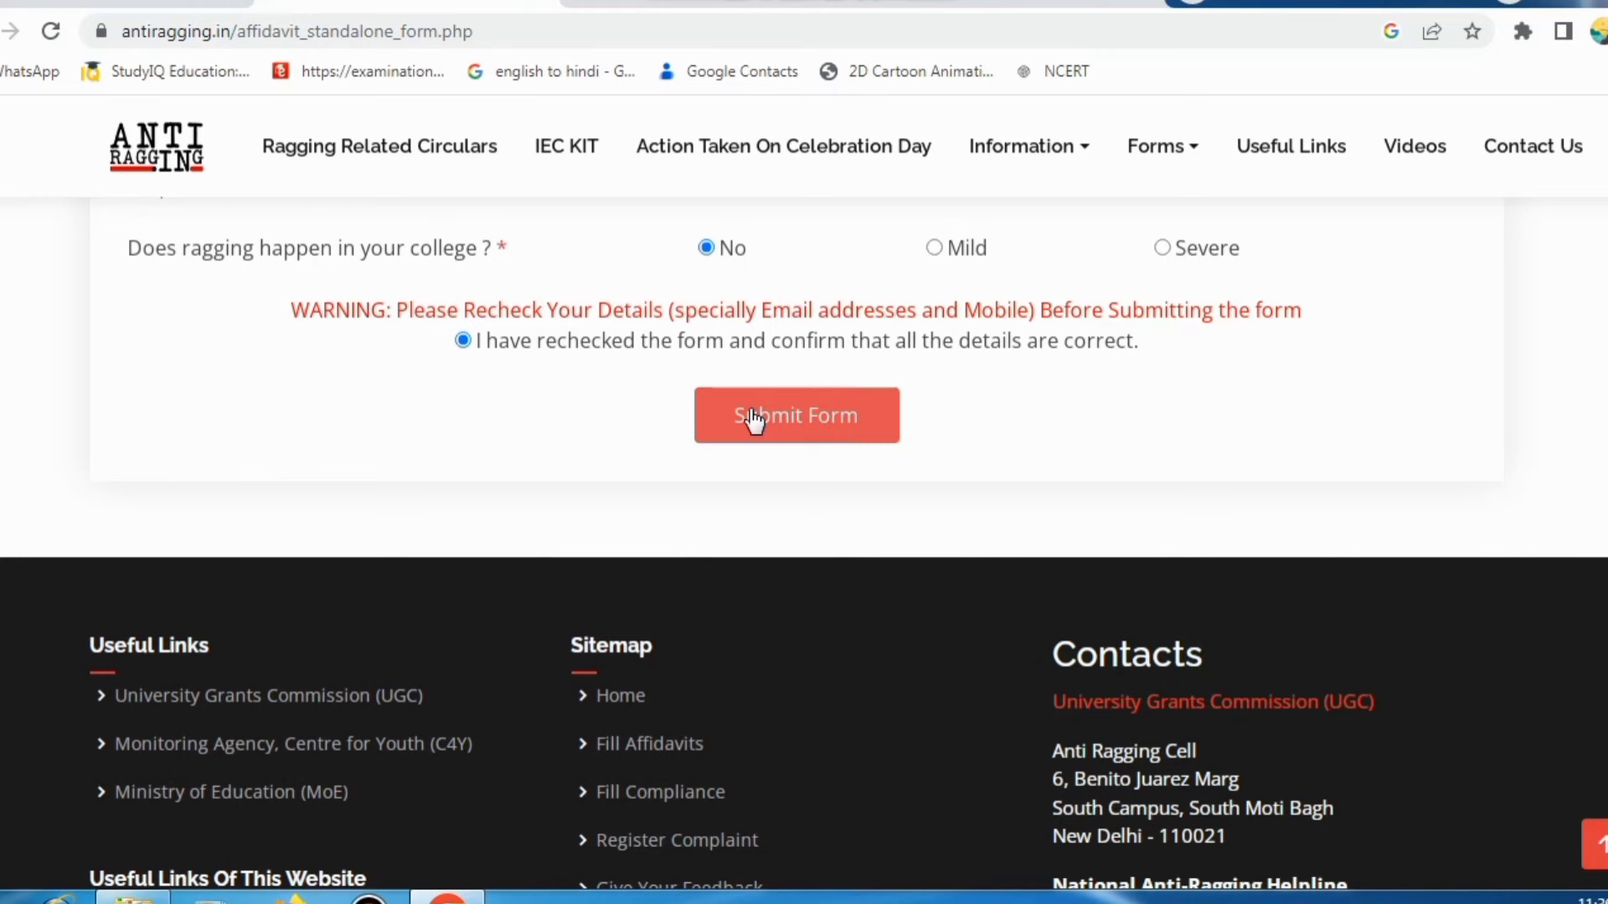
{"action": "left_click", "coordinate": [758, 423]}
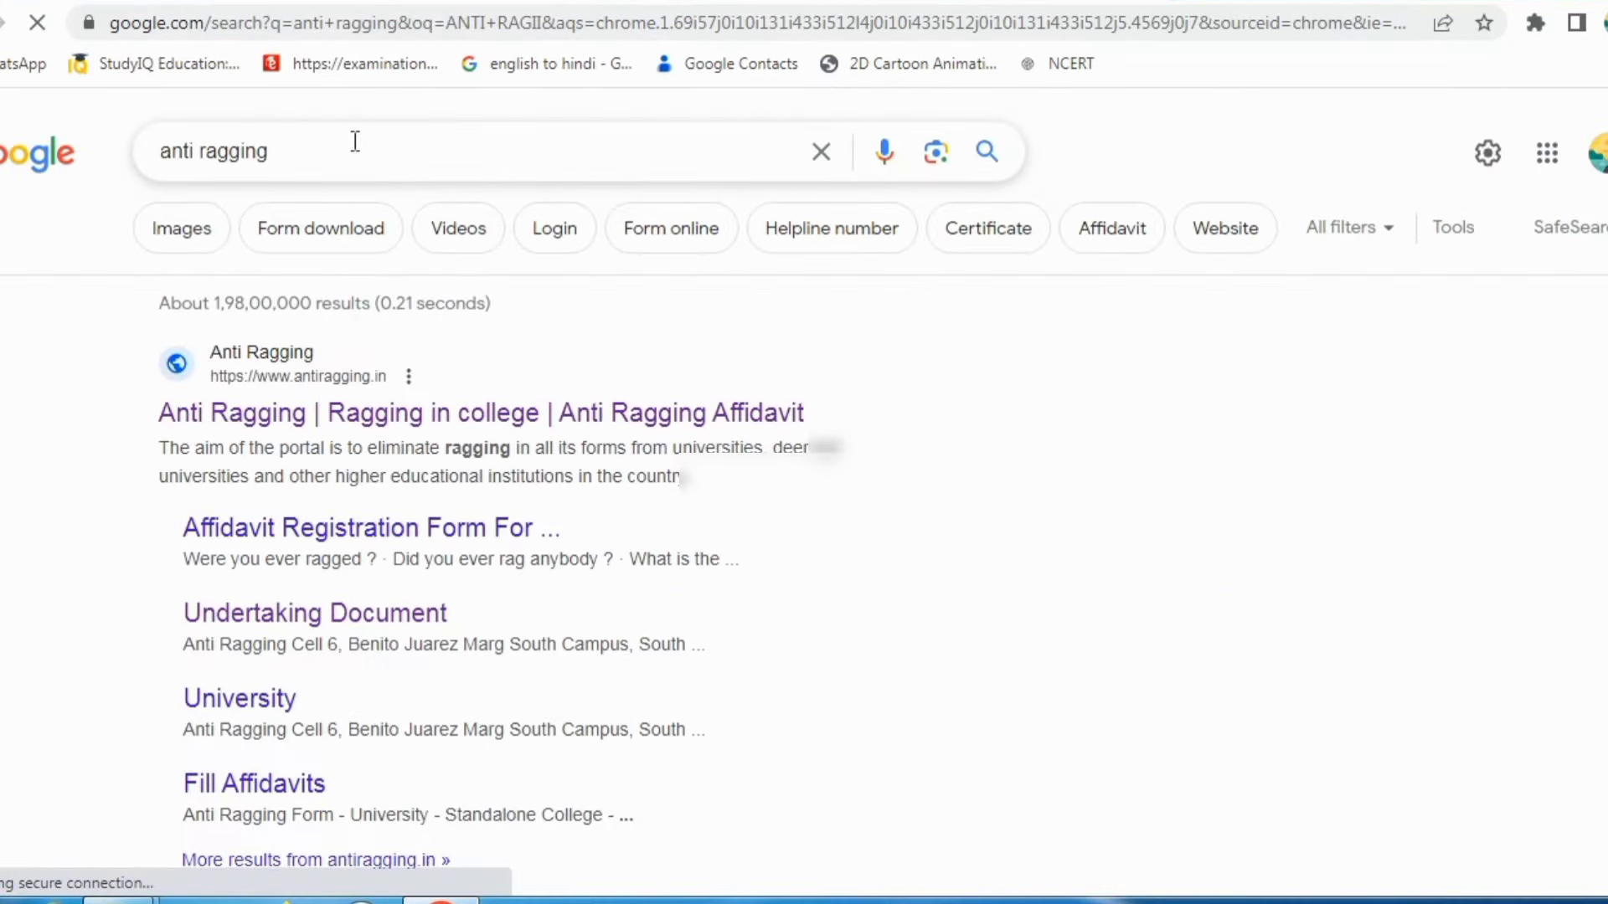
Step: Open the 'Anti Ragging | Ragging in college | Anti Ragging Affidavit' search result
{"action": "left_click", "coordinate": [335, 415]}
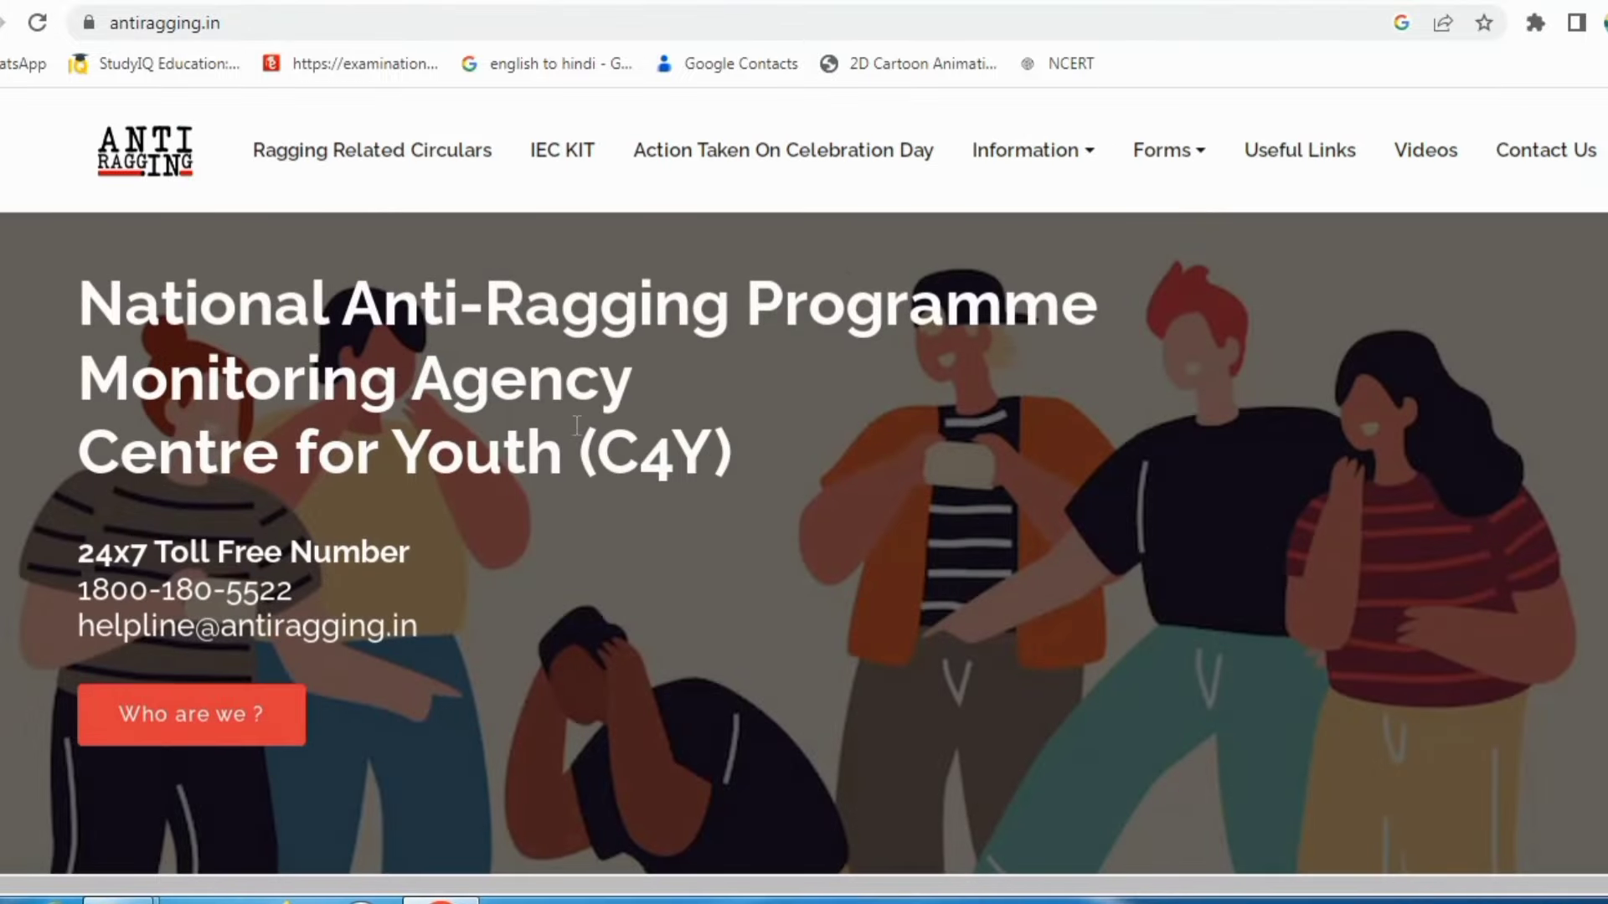
Step: Open the affidavit registration disclaimer page from the antiragging.in home page
{"action": "scroll", "coordinate": [576, 419], "scroll_direction": "down", "scroll_amount": 10}
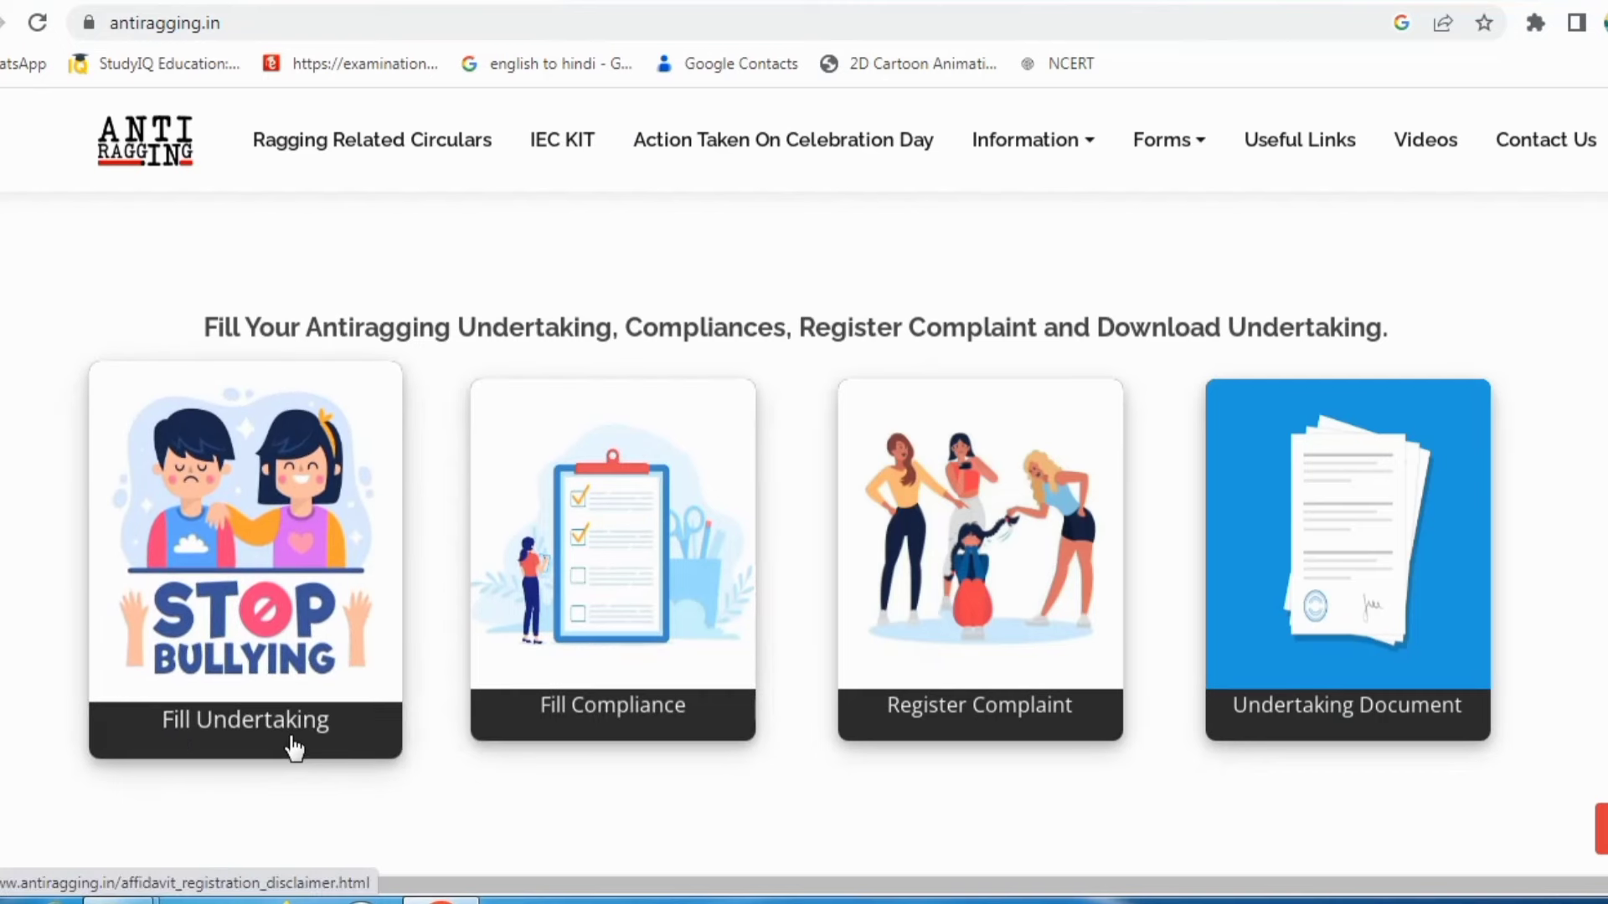
{"action": "left_click", "coordinate": [268, 741]}
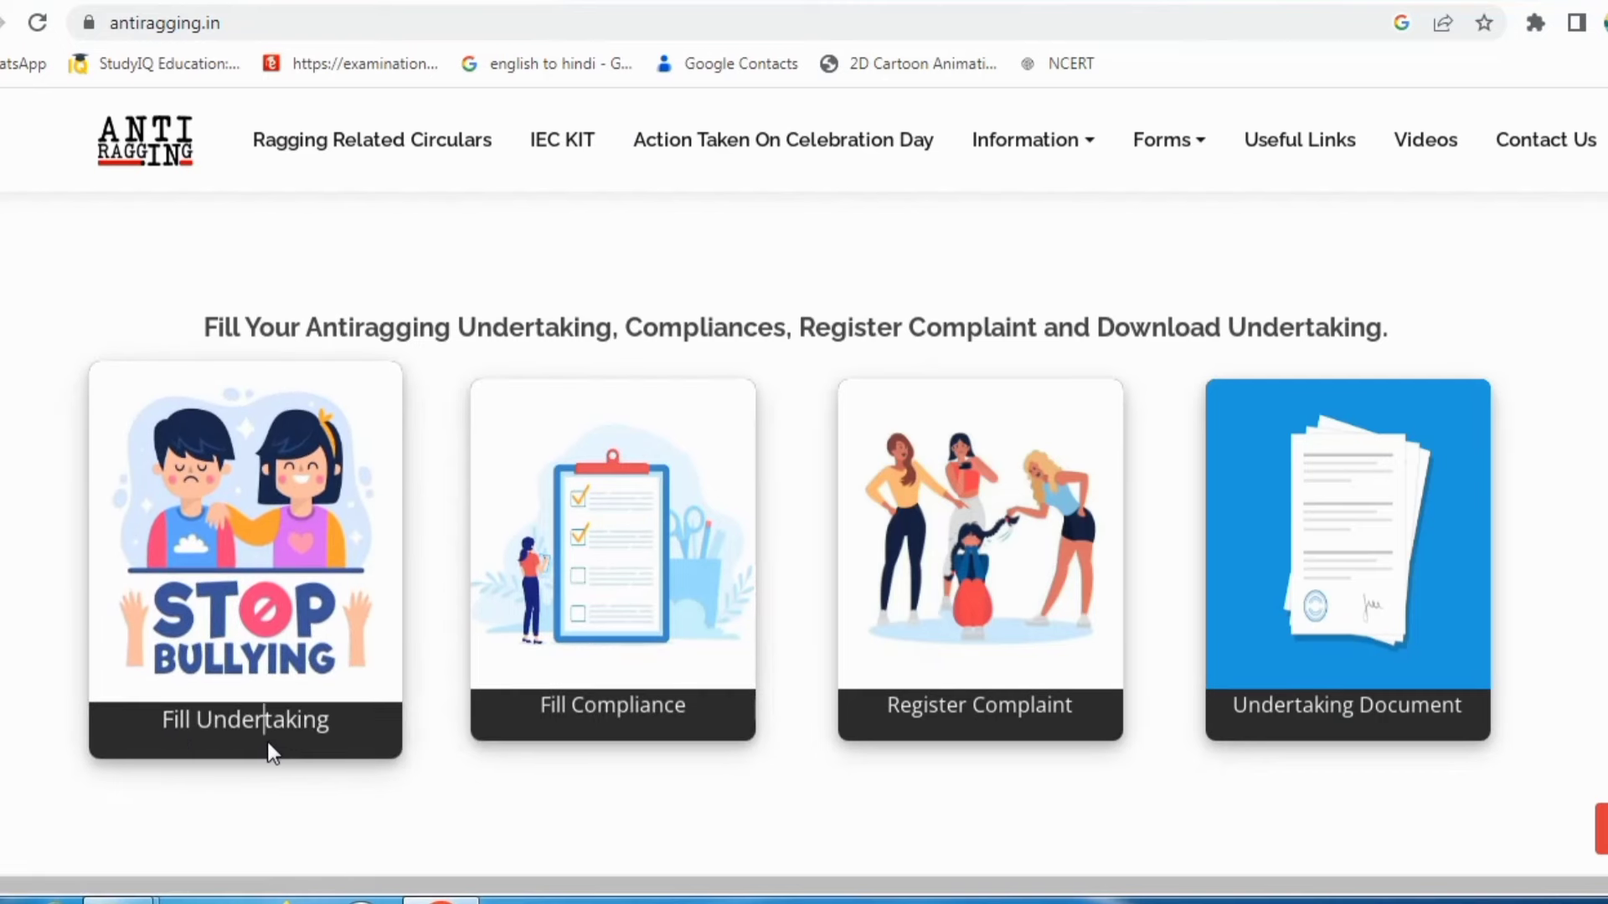
{"action": "left_click", "coordinate": [177, 730]}
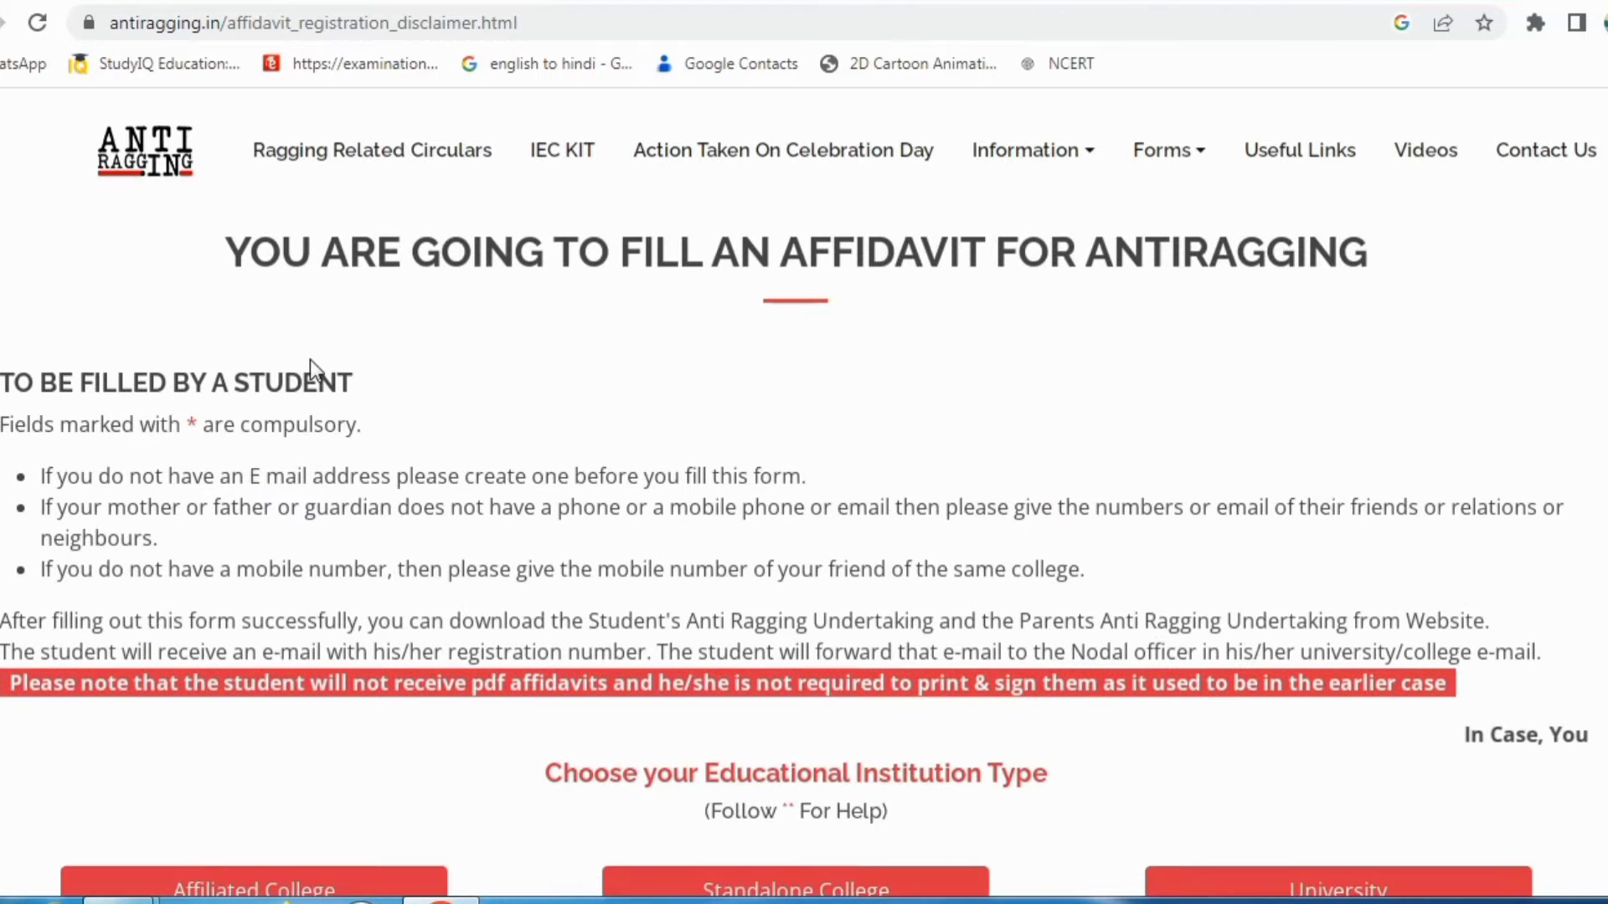
Step: Scroll to the reference-number options and open the Verify Your Affidavit page
{"action": "scroll", "coordinate": [388, 534], "scroll_direction": "down", "scroll_amount": 3}
{"action": "scroll", "coordinate": [224, 550], "scroll_direction": "up", "scroll_amount": 3}
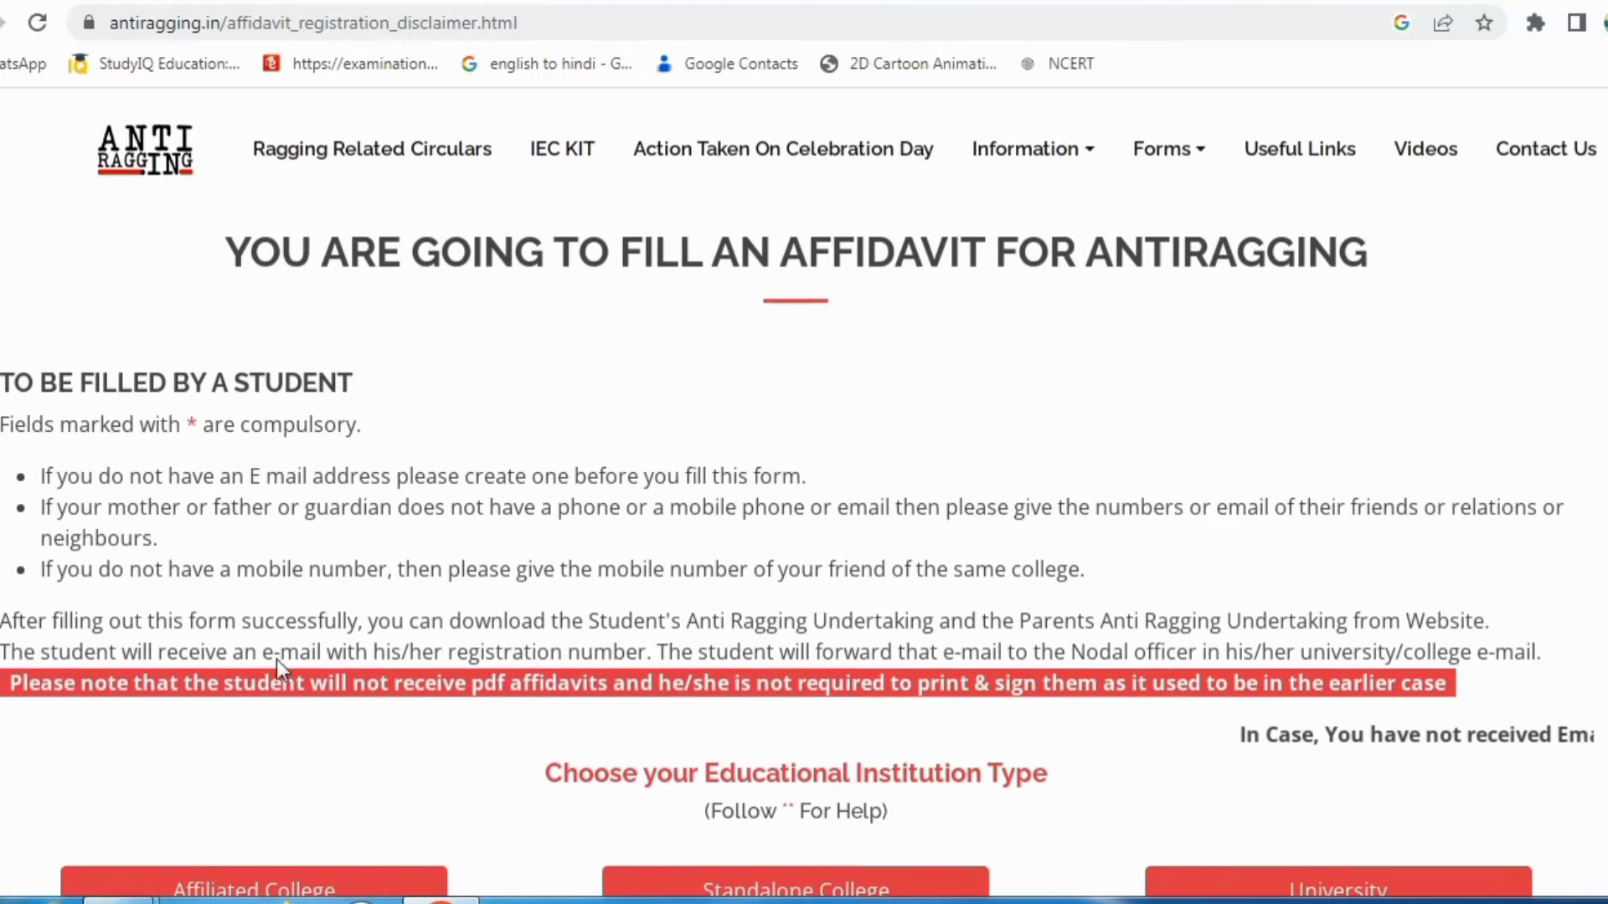
{"action": "scroll", "coordinate": [405, 681], "scroll_direction": "down", "scroll_amount": 2}
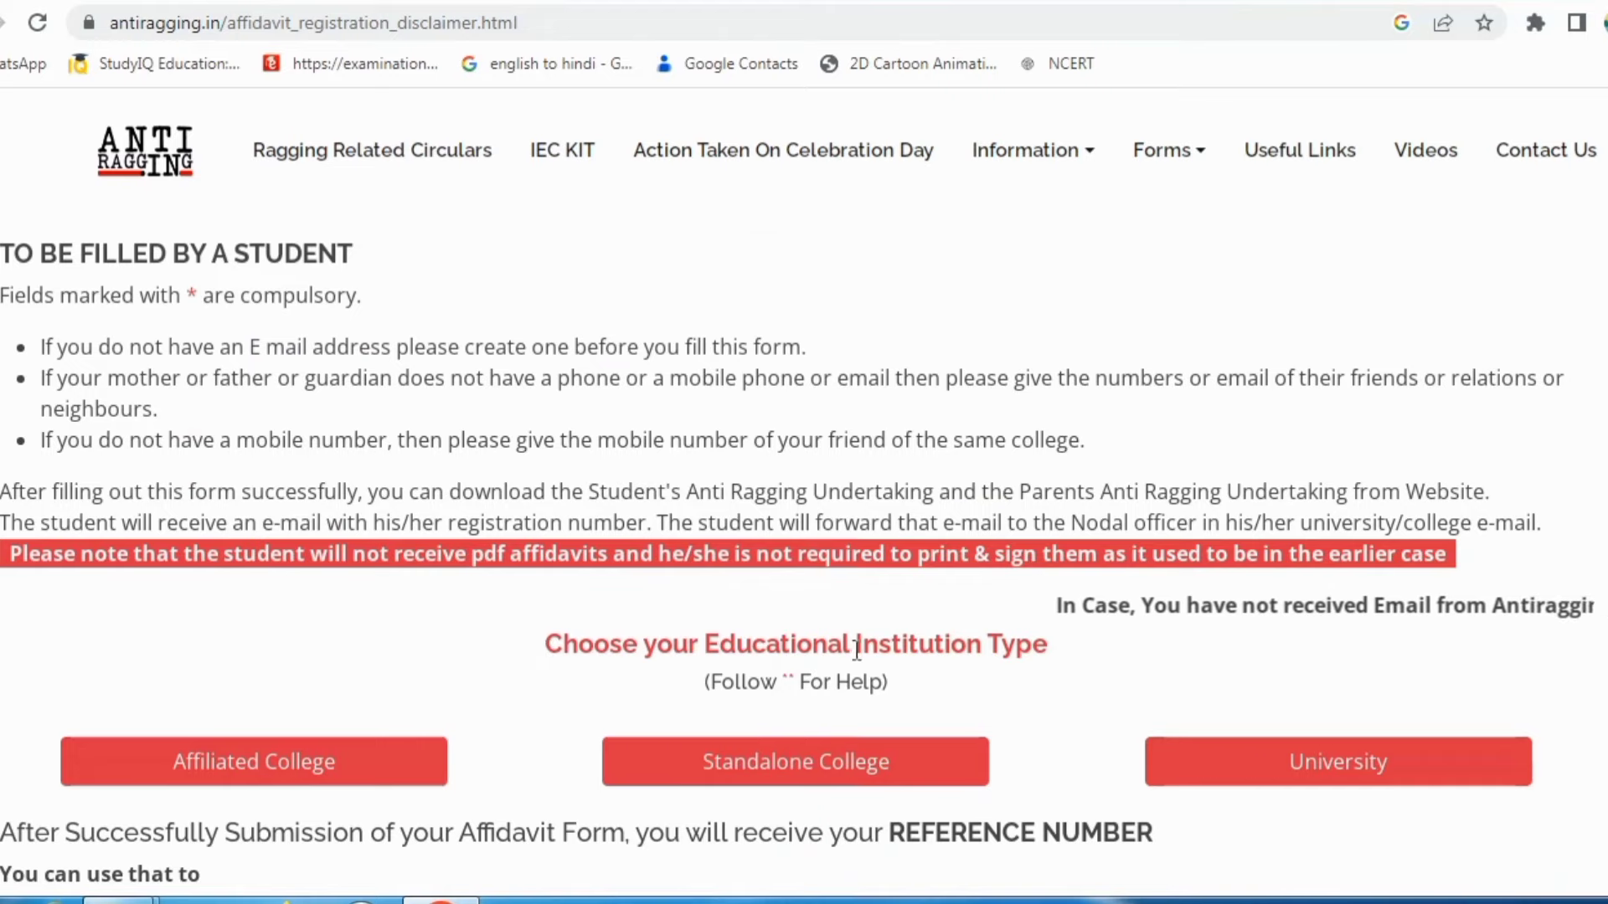
{"action": "scroll", "coordinate": [712, 636], "scroll_direction": "down", "scroll_amount": 2}
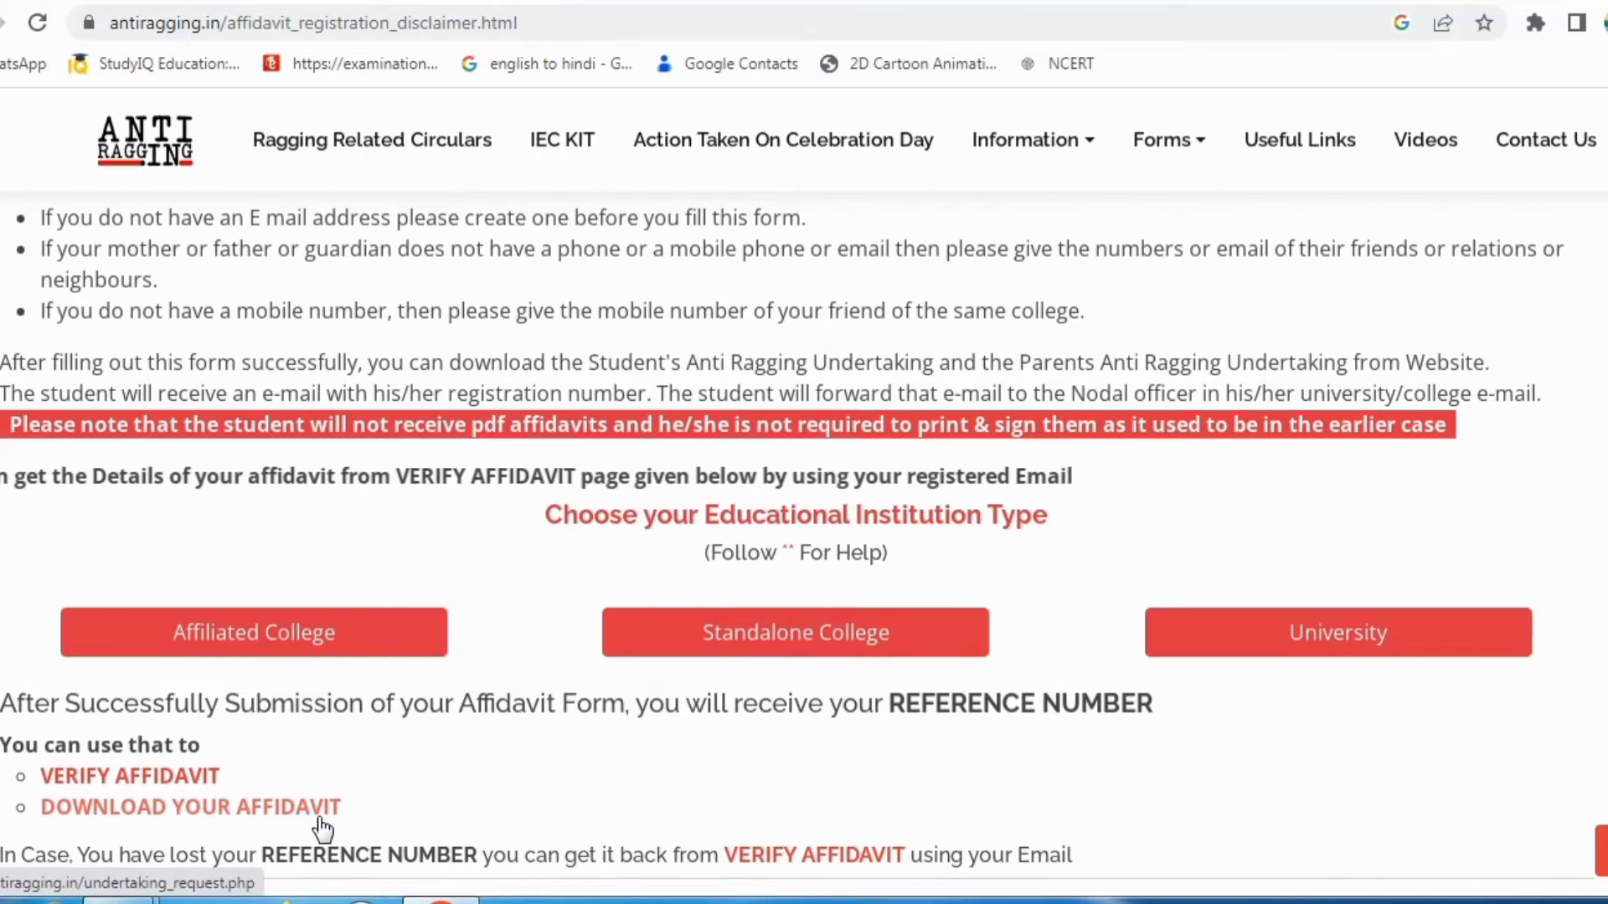
{"action": "left_click", "coordinate": [155, 783]}
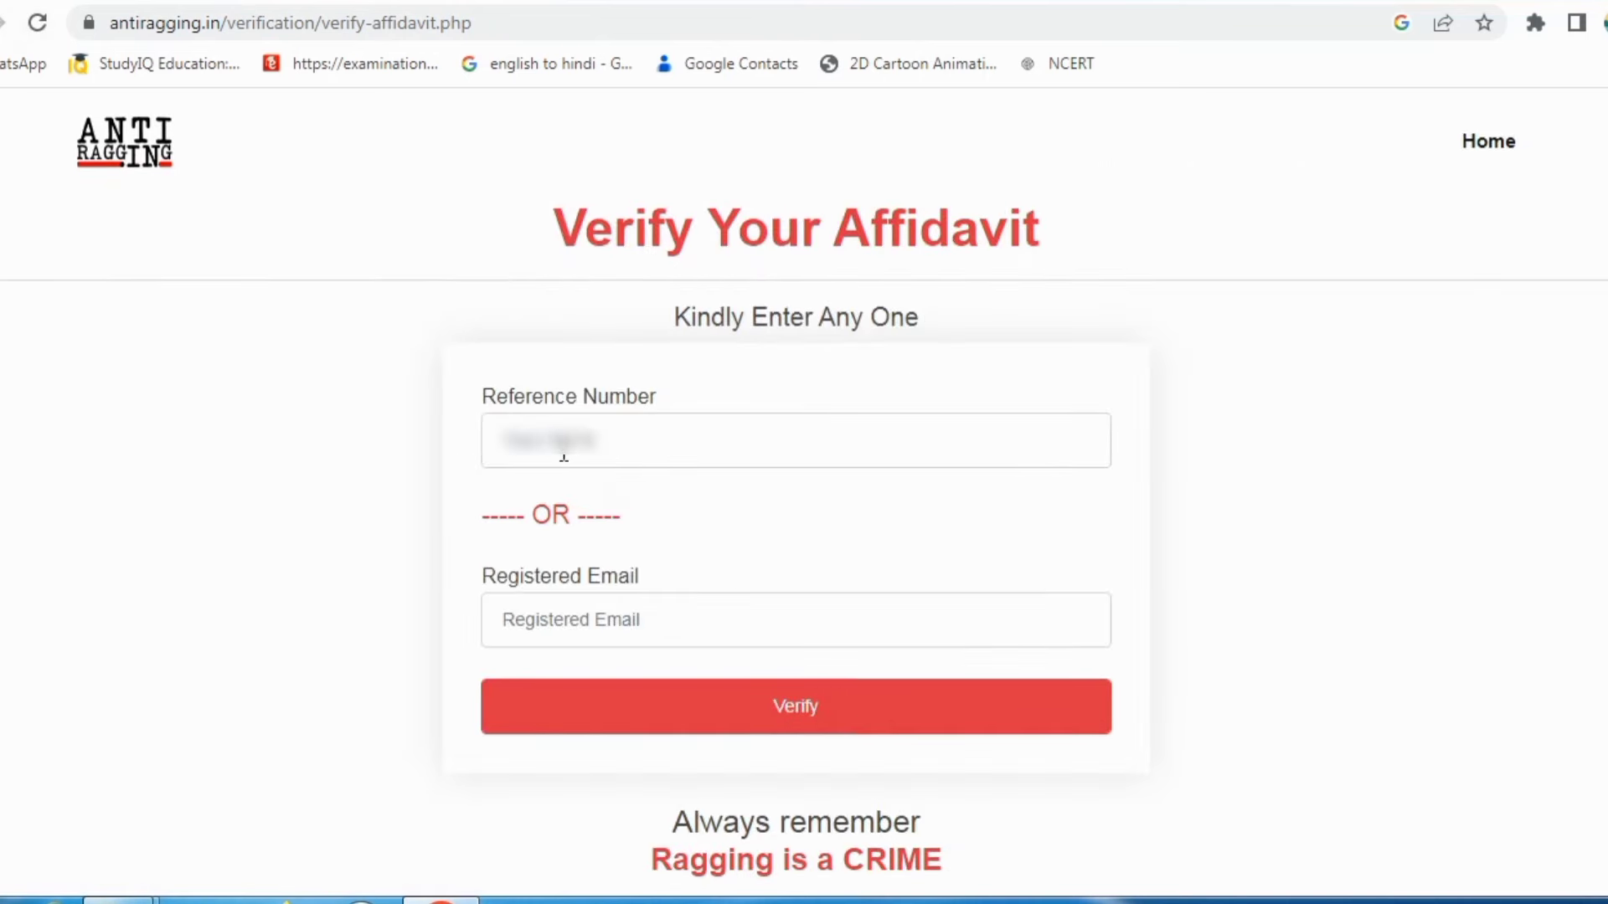
Step: Enter the affidavit's reference number and the registered email on Verify Your Affidavit, then submit
{"action": "left_click", "coordinate": [561, 456]}
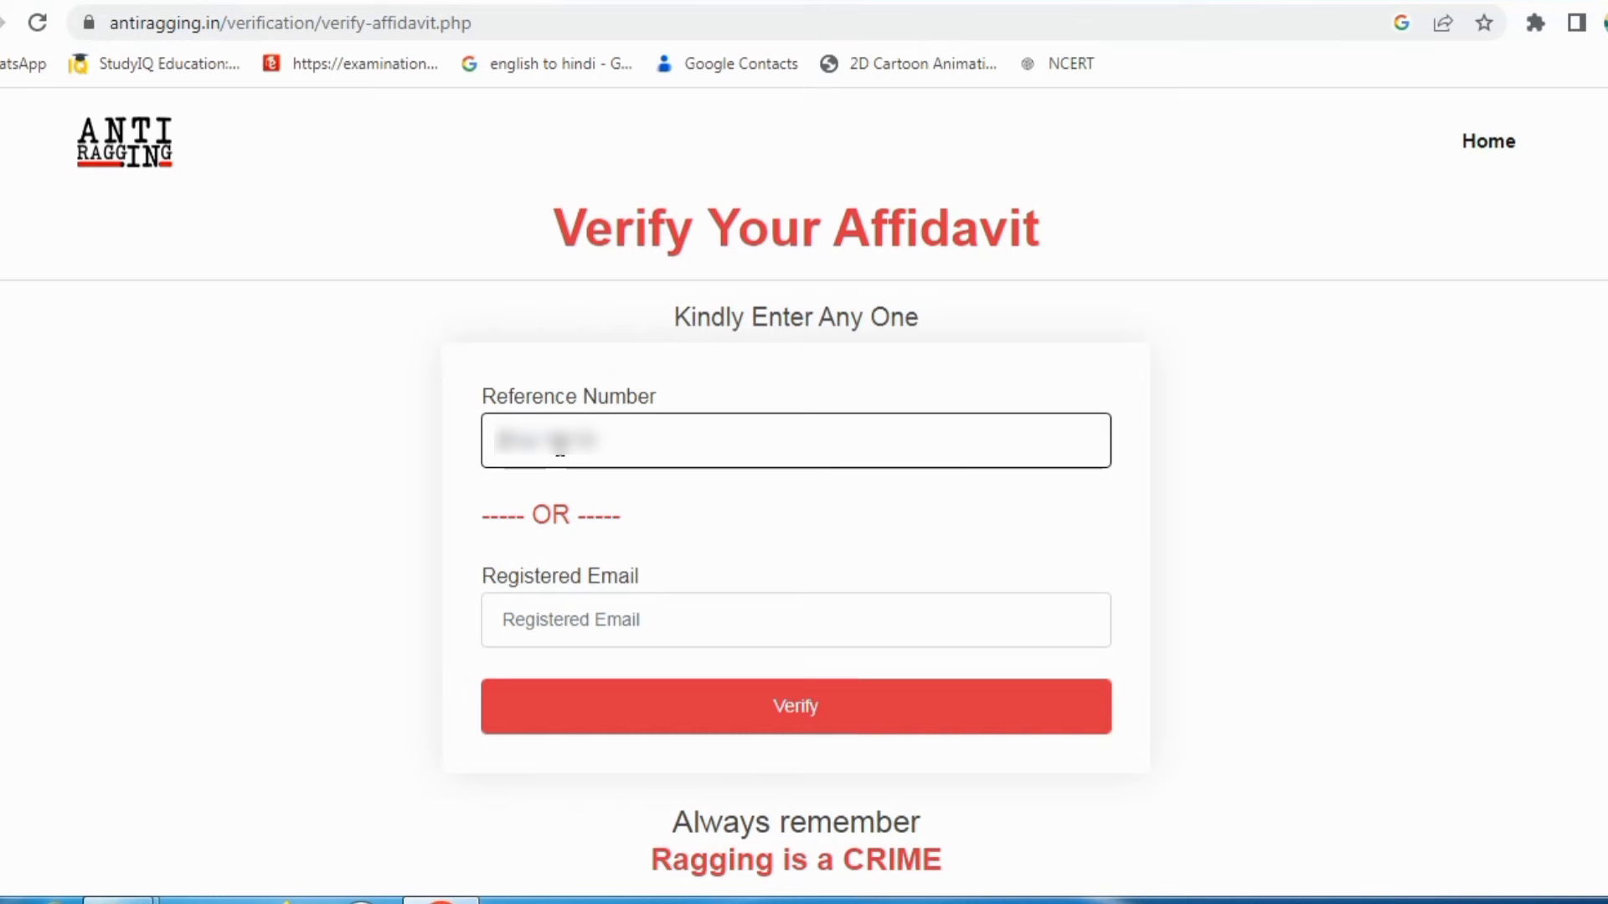
{"action": "type", "text": "22"}
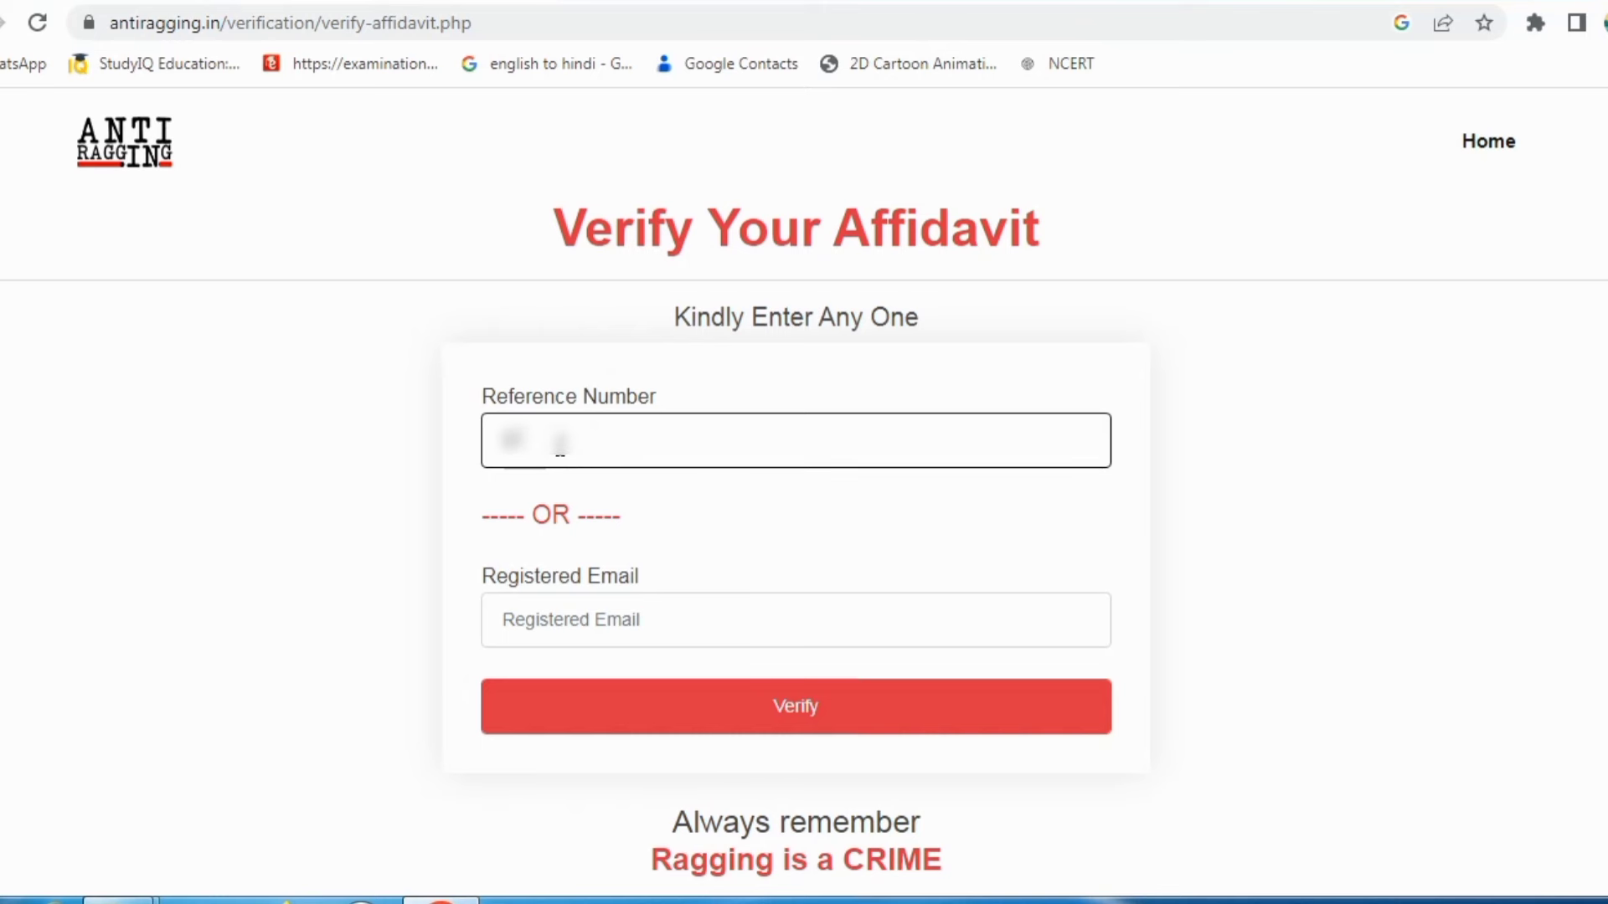
{"action": "type", "text": "22"}
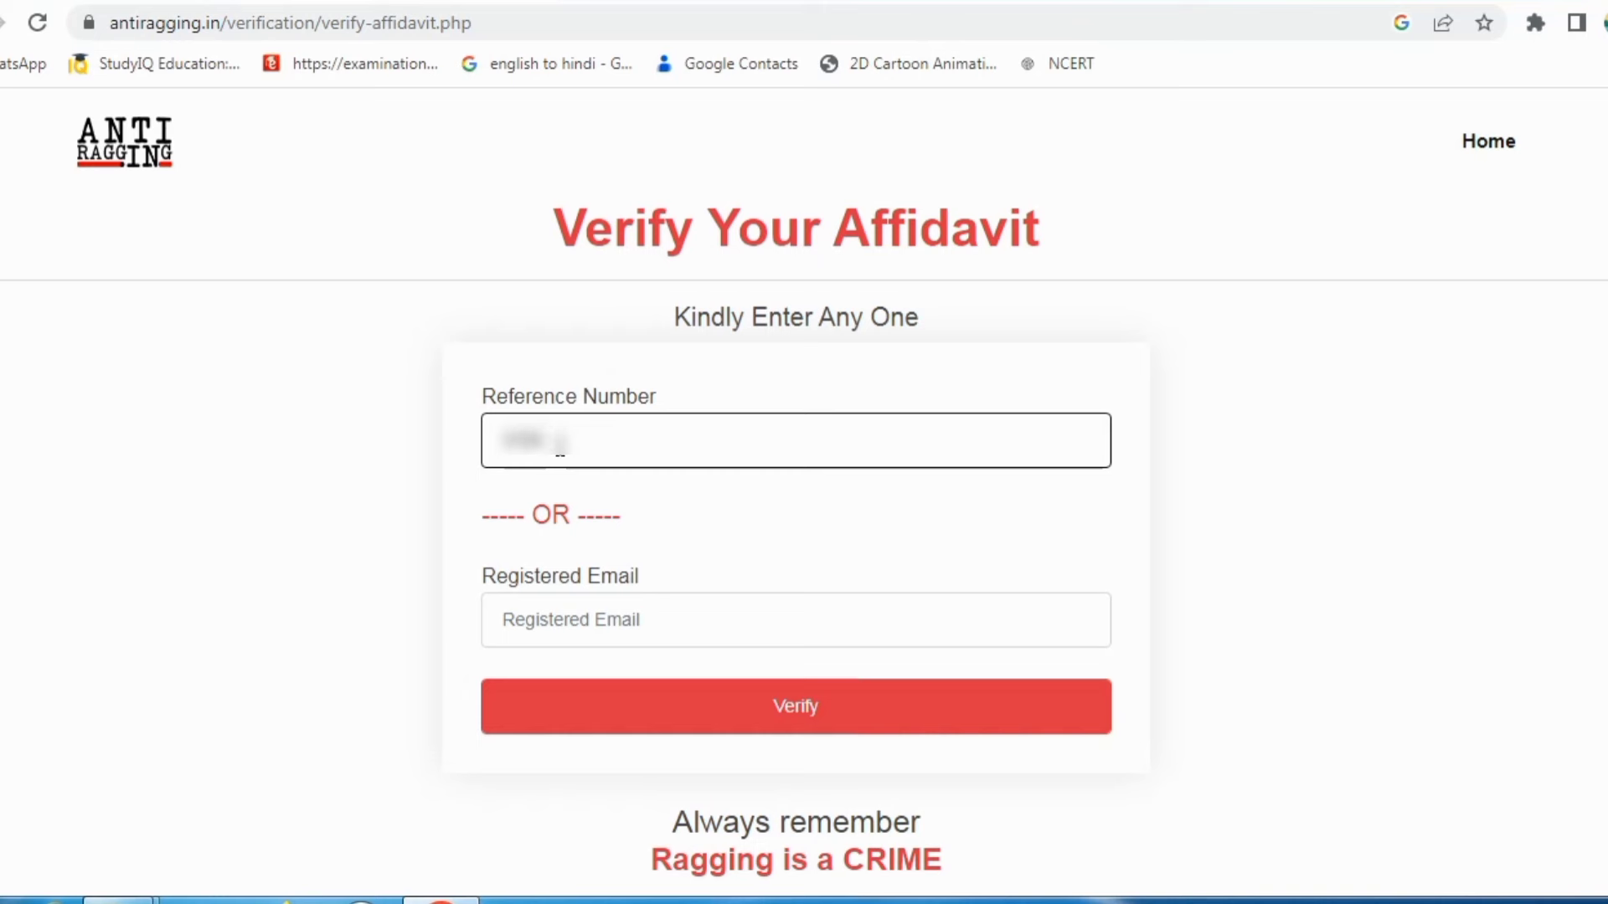
{"action": "type", "text": "222"}
{"action": "left_click", "coordinate": [587, 624]}
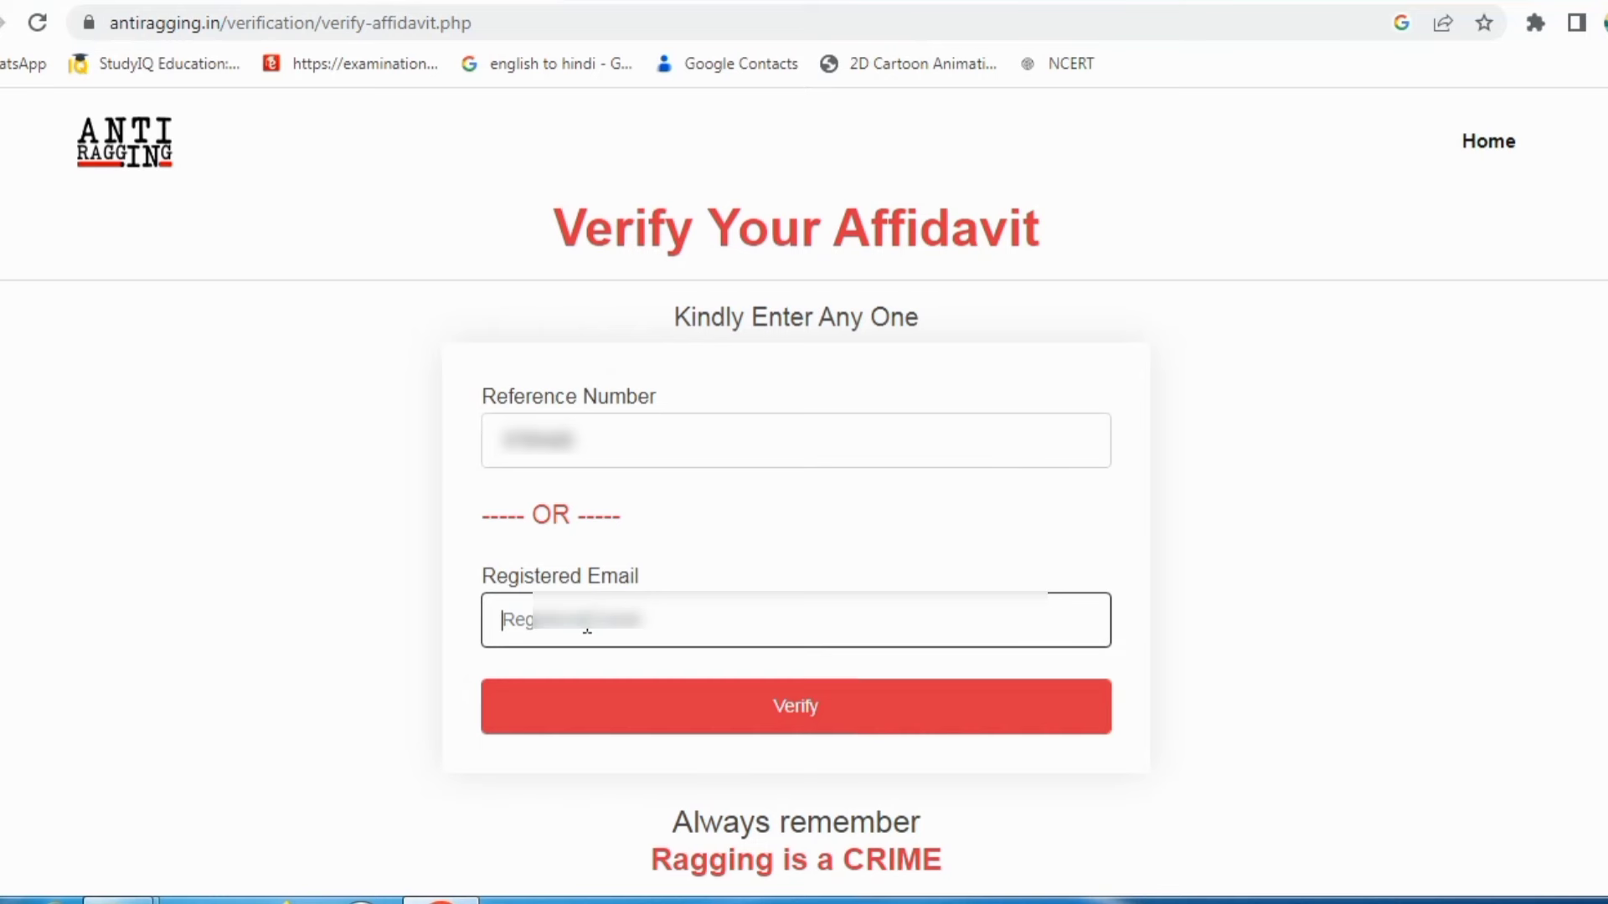
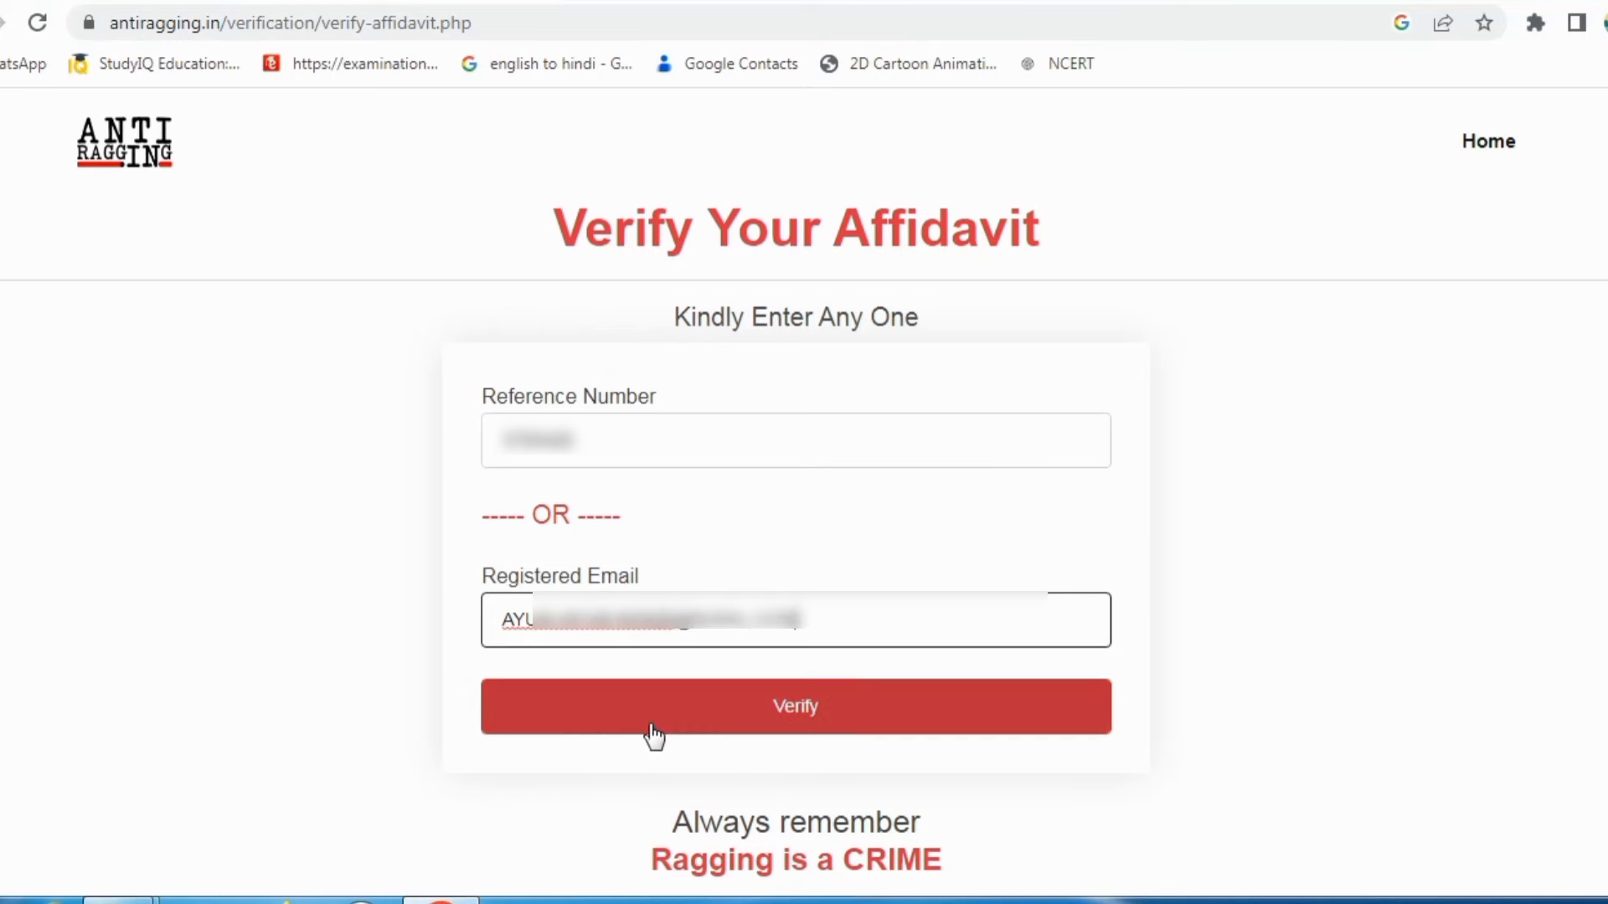
{"action": "left_click", "coordinate": [653, 716]}
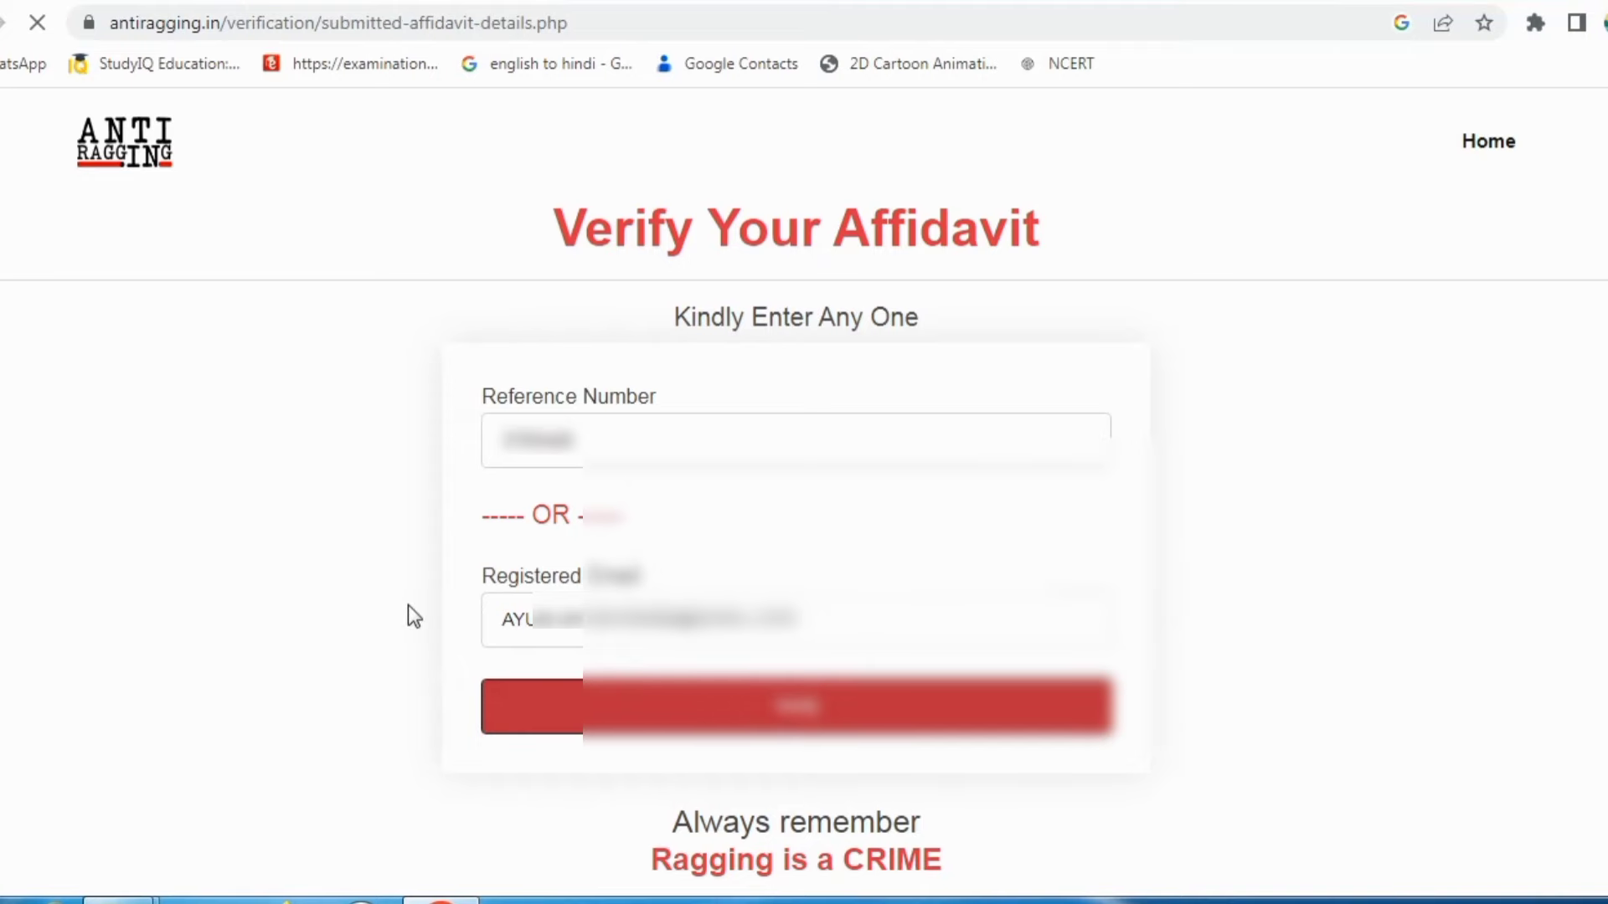
Step: Select the RefID value in the Affidavit Details table, then go back to the undertaking_request.php page
{"action": "scroll", "coordinate": [663, 520], "scroll_direction": "down", "scroll_amount": 3}
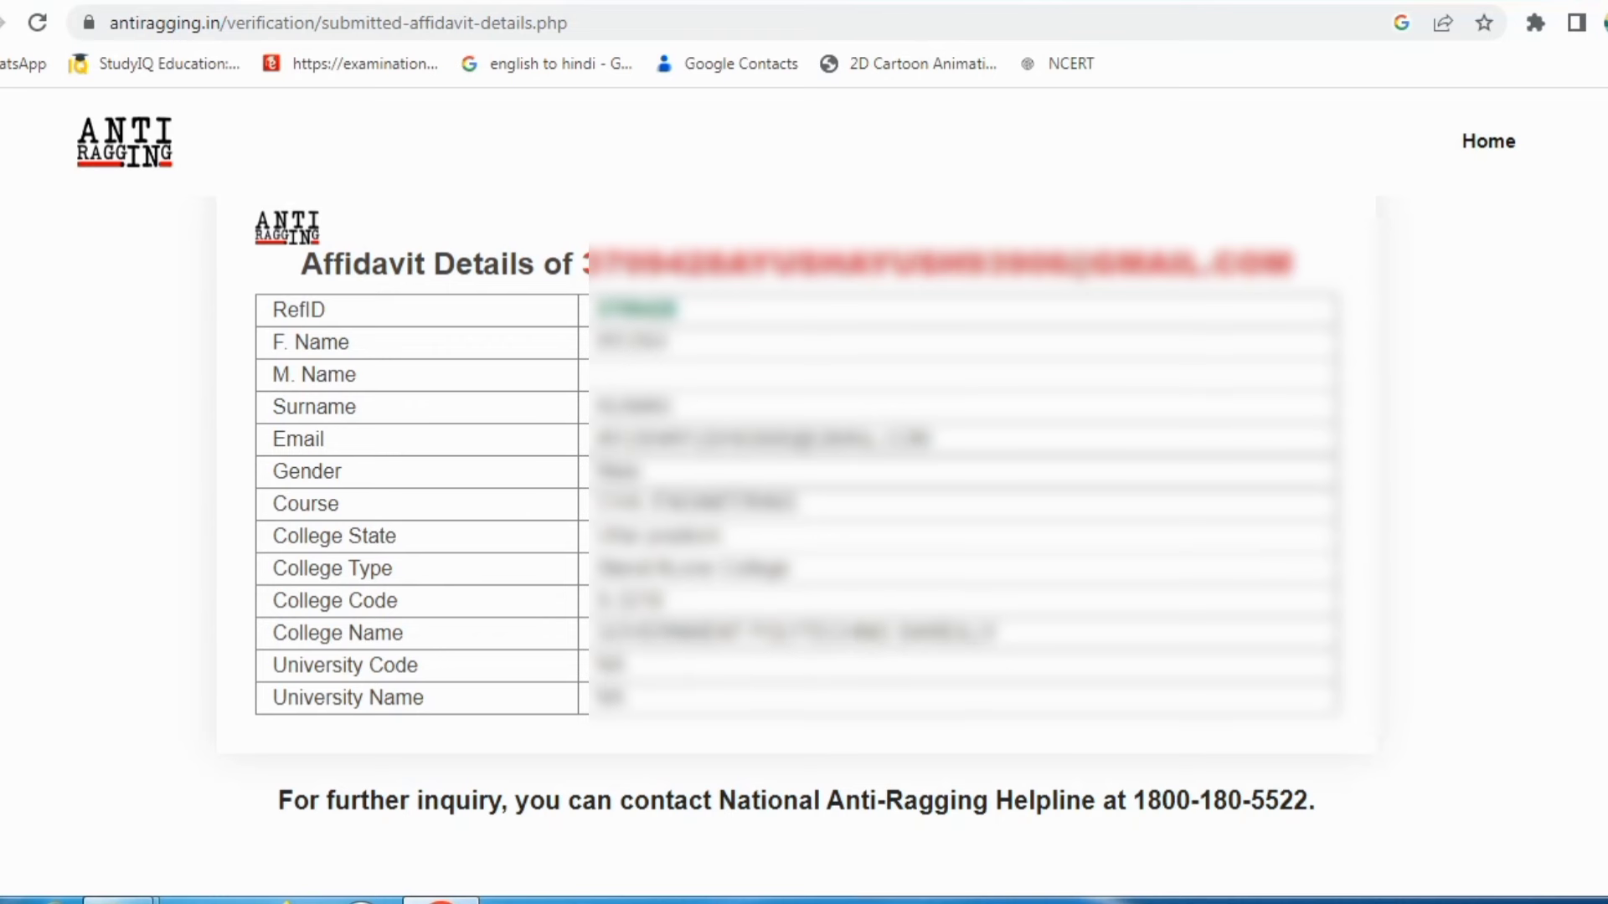
{"action": "left_click_drag", "start_coordinate": [680, 314], "coordinate": [596, 313]}
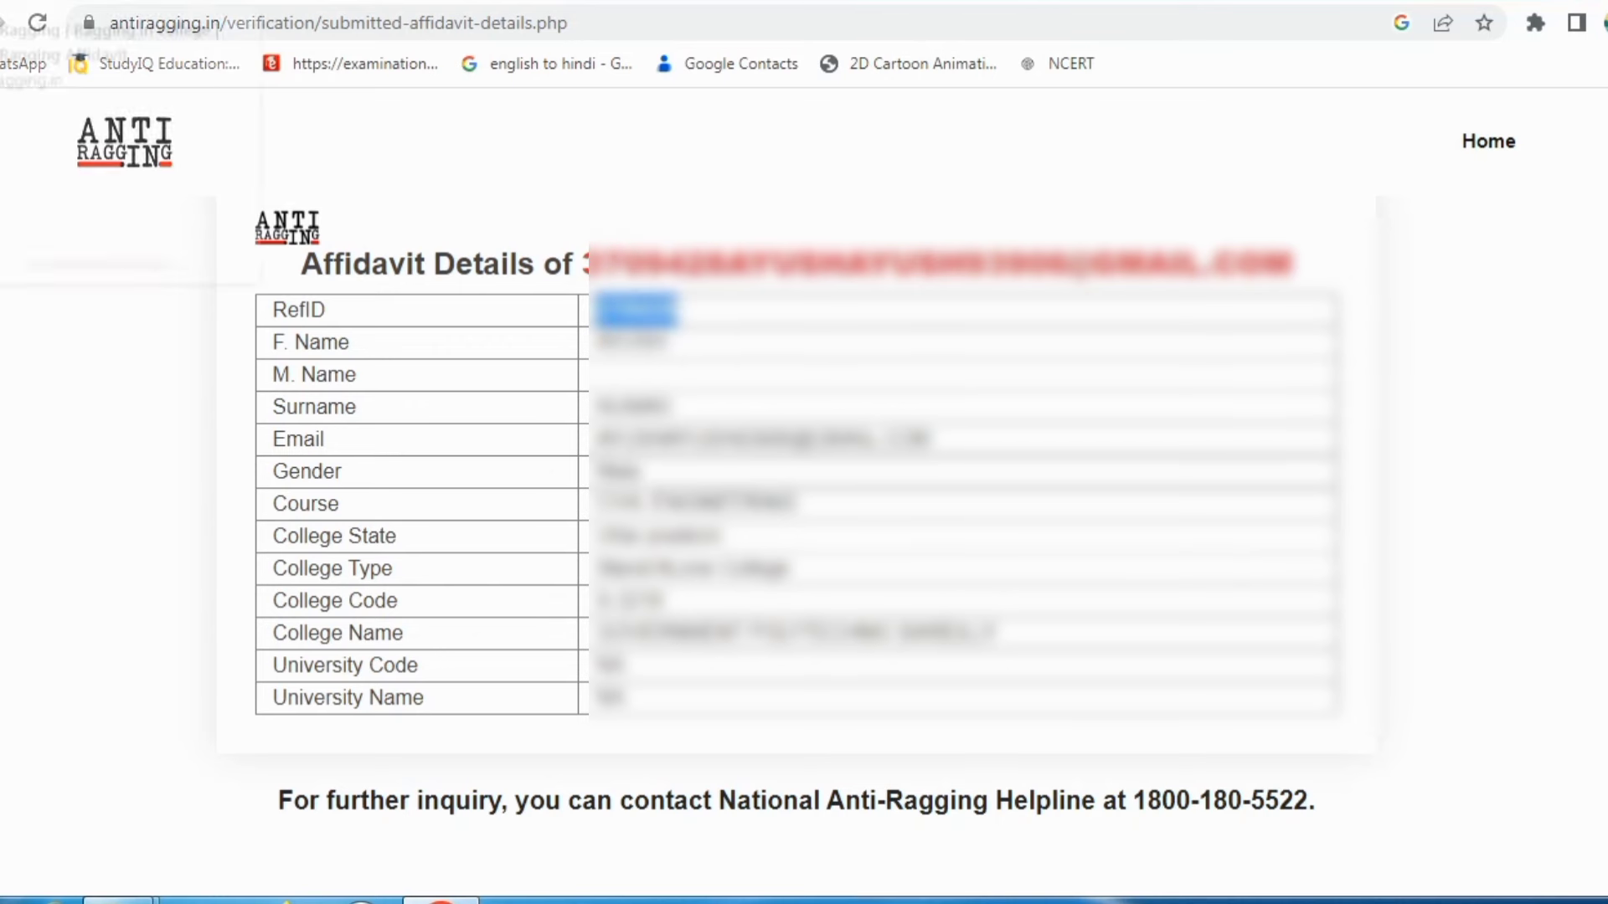
{"action": "left_click", "coordinate": [67, 1]}
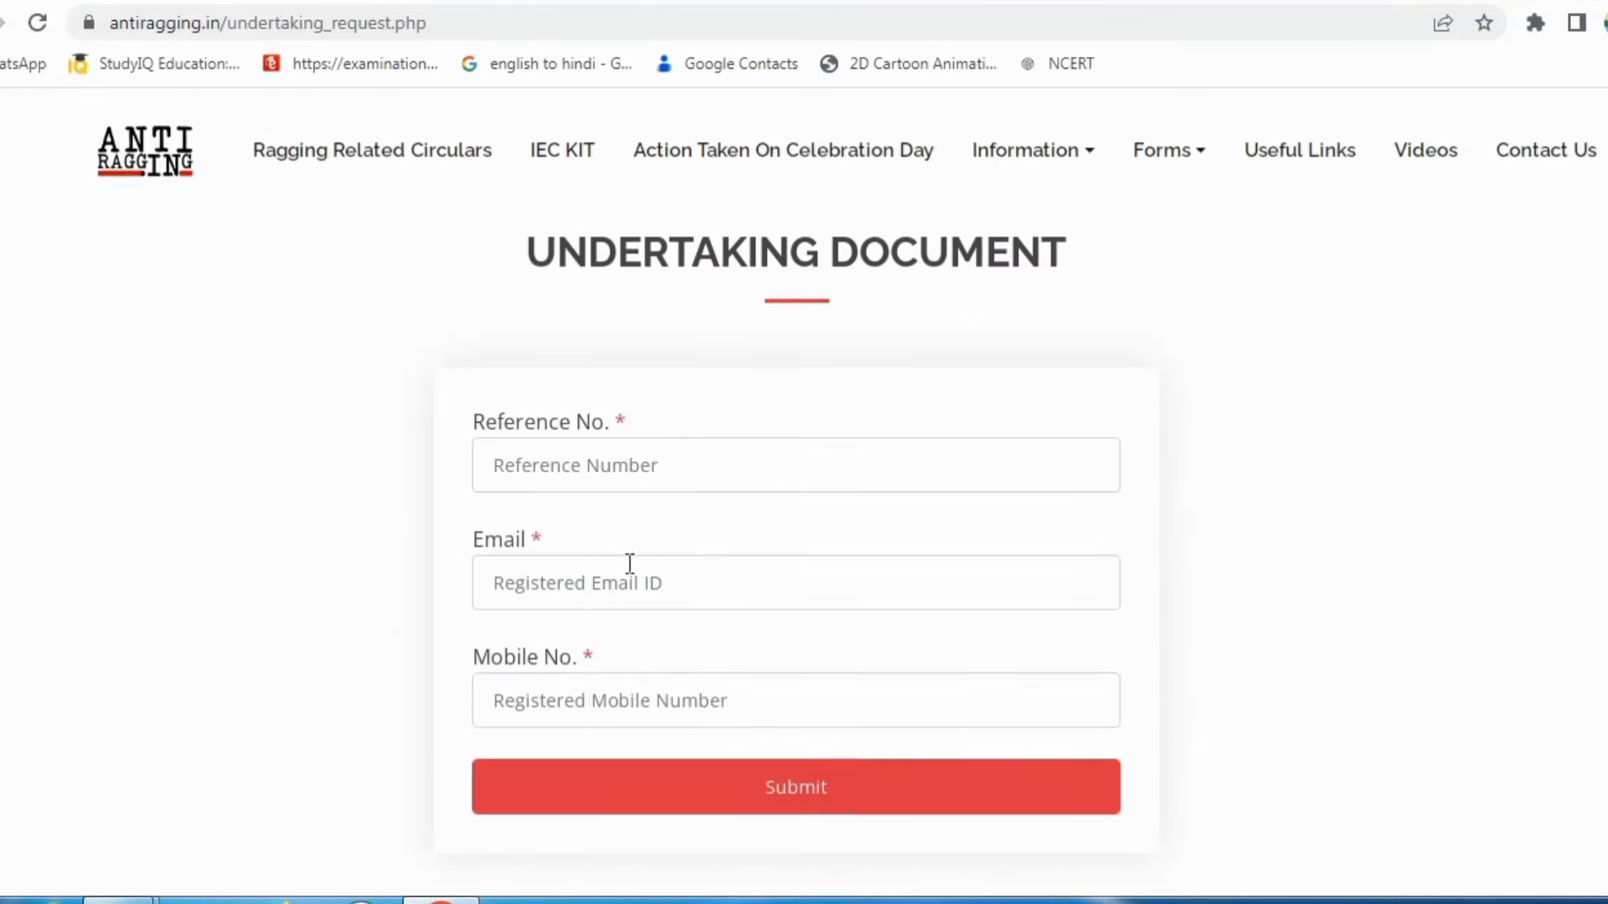
Step: Open DOWNLOAD YOUR AFFIDAVIT and start filling the Reference No. on the Undertaking Document form
{"action": "scroll", "coordinate": [613, 697], "scroll_direction": "down", "scroll_amount": 1}
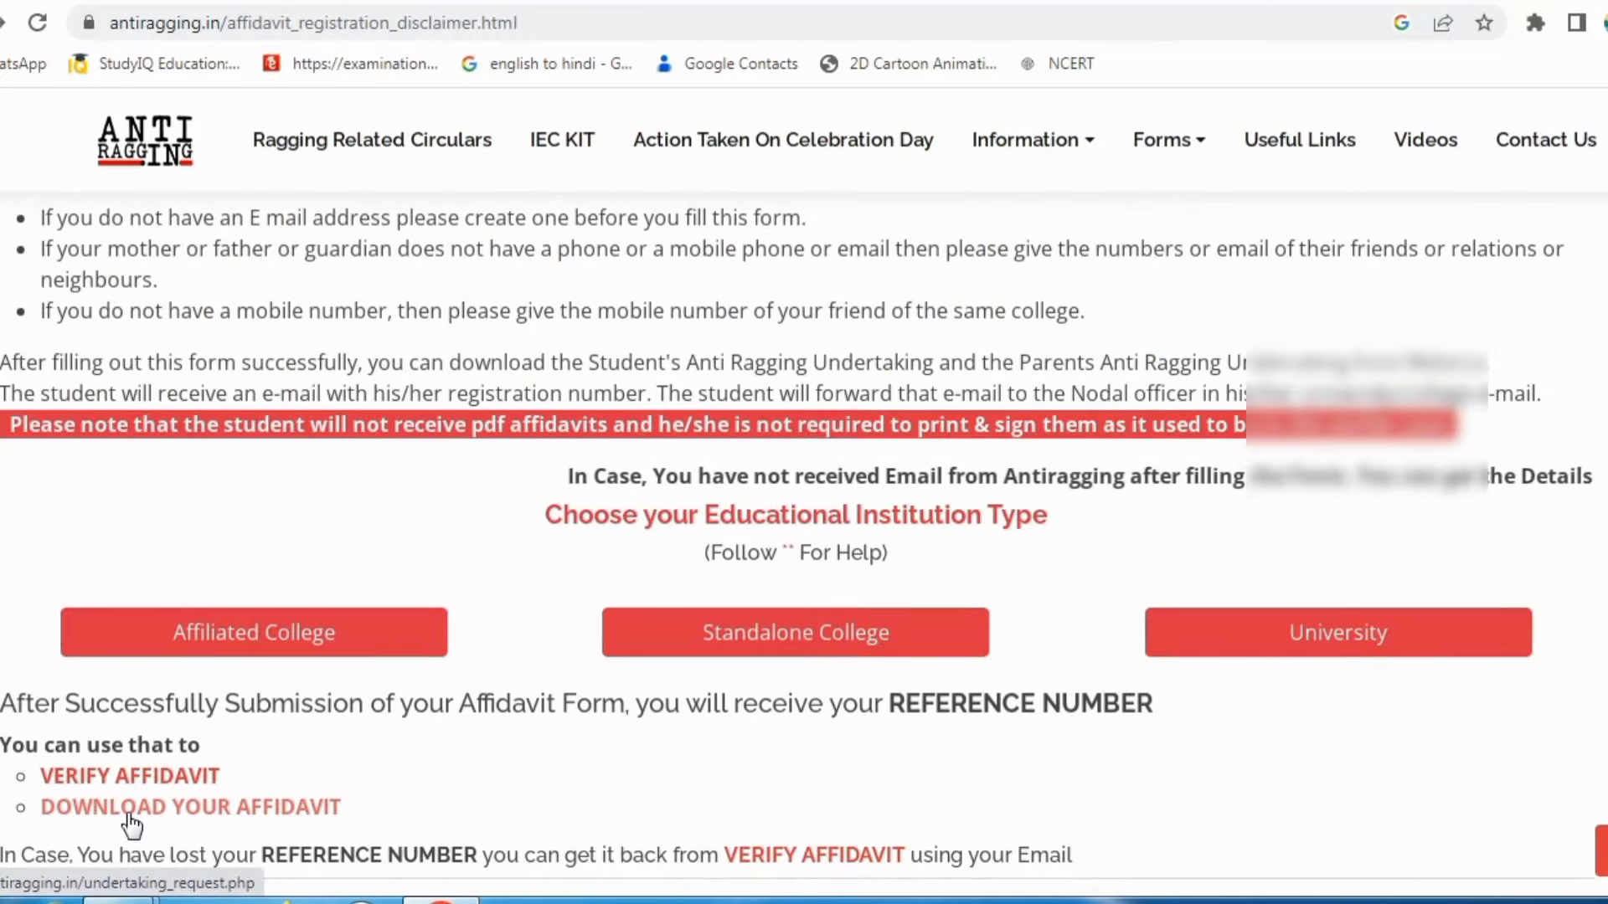
{"action": "left_click", "coordinate": [131, 825]}
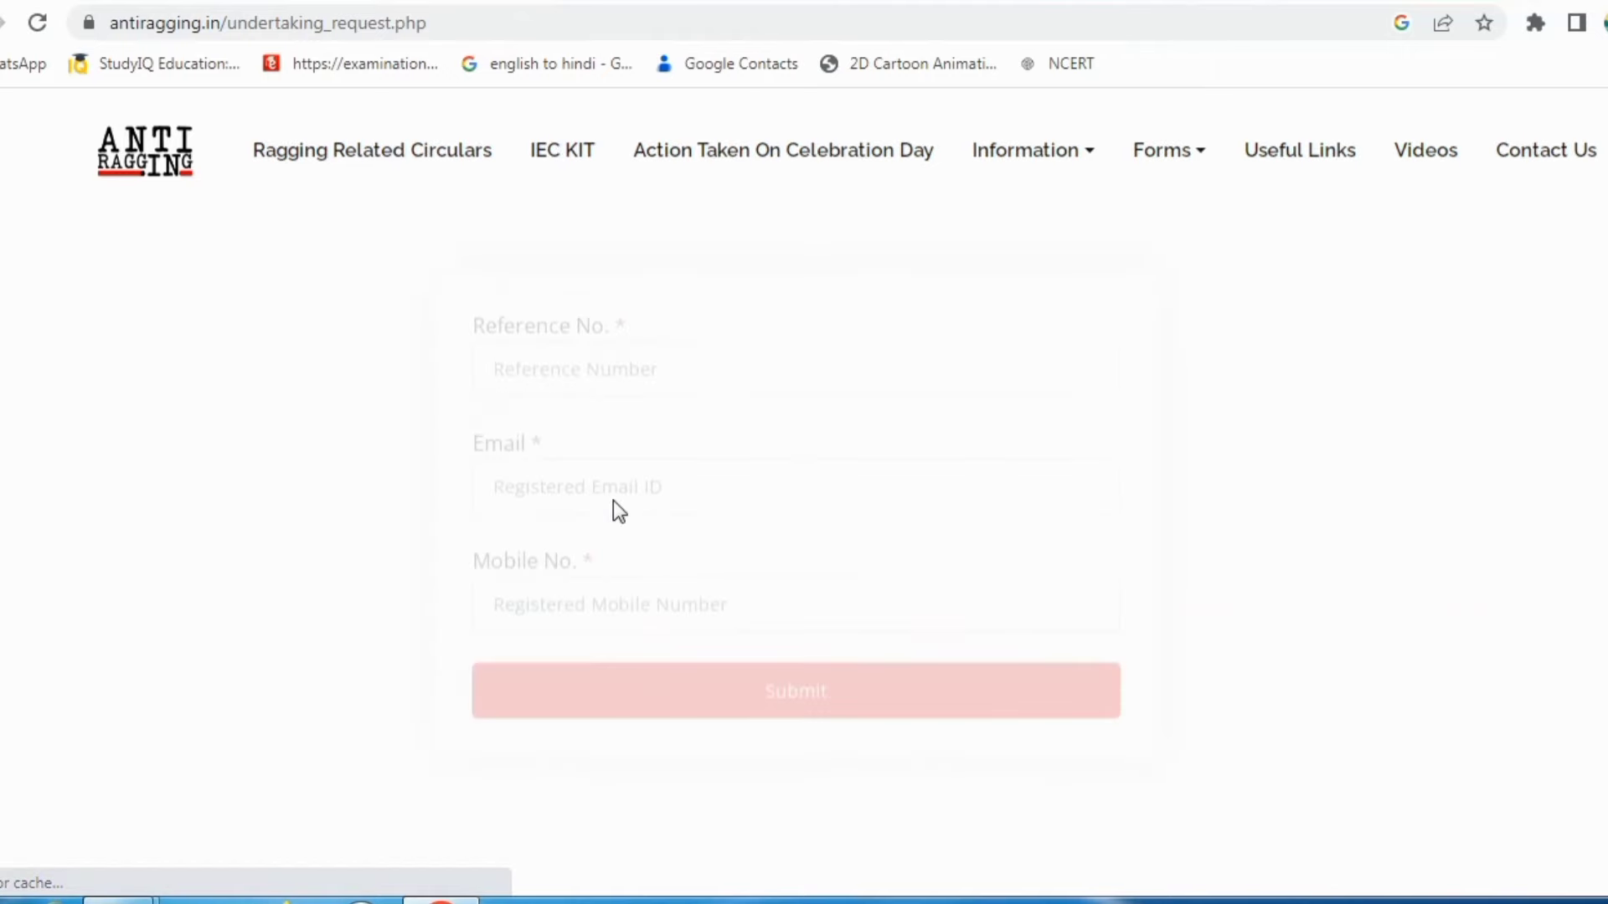
{"action": "left_click", "coordinate": [606, 468]}
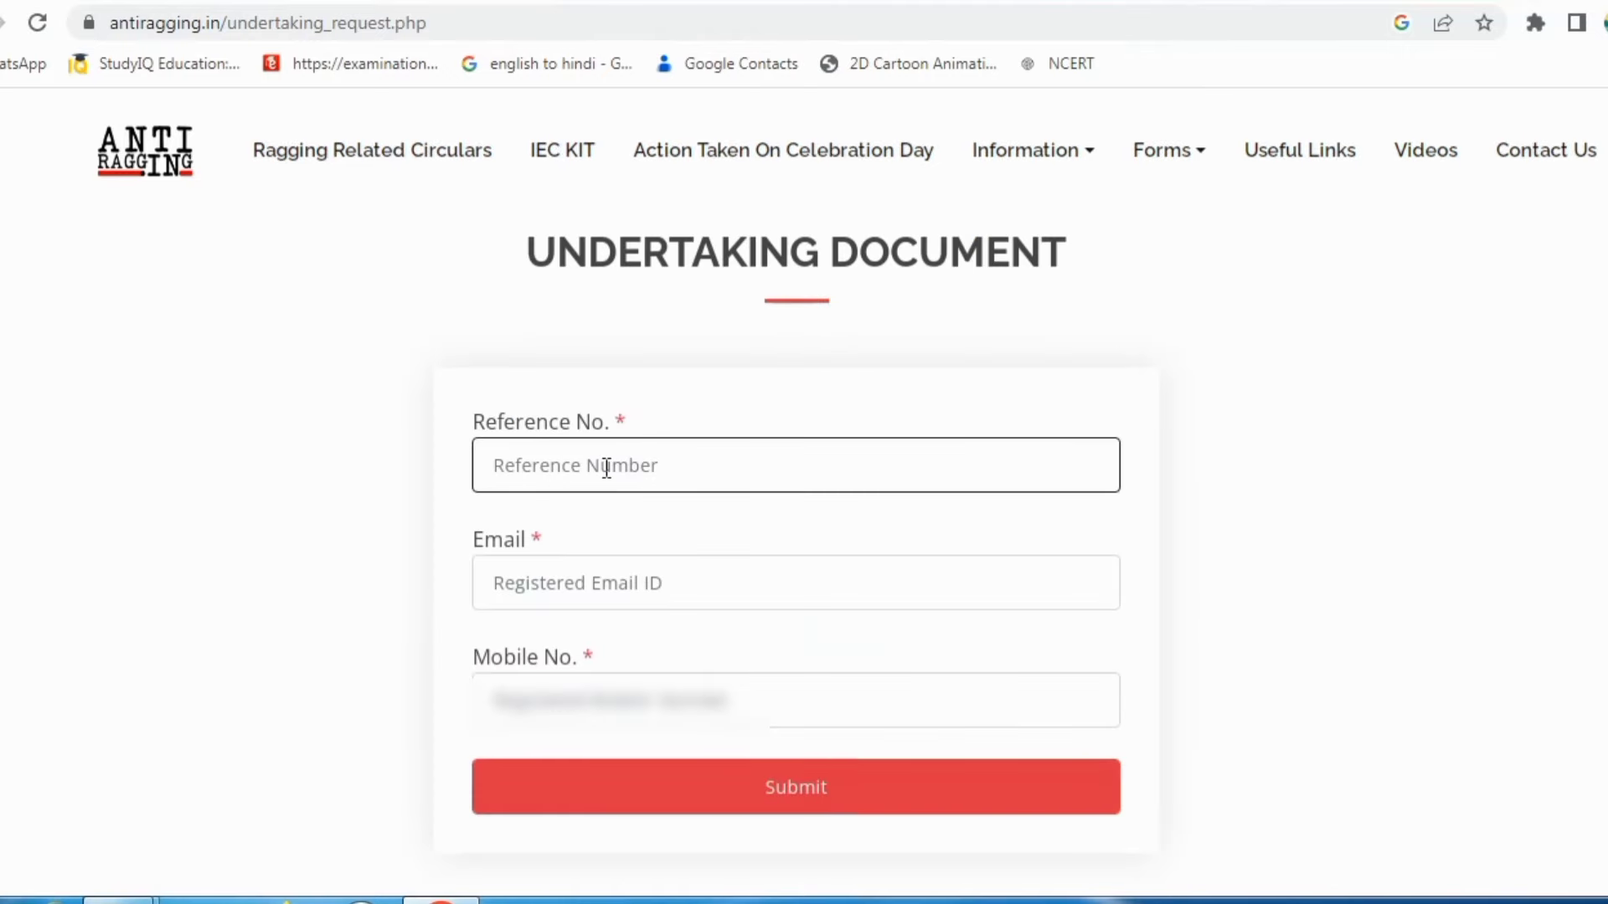